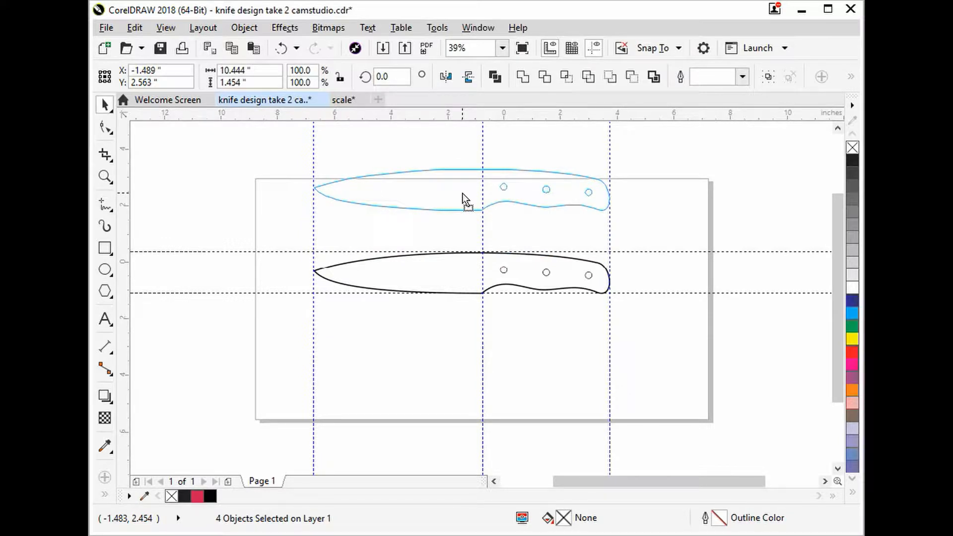
# Place the knife's copy above the original and move both sets of three handle holes off the page's side.
pyautogui.moveTo(463, 192); pyautogui.dragTo(462, 193)
pyautogui.click(682, 201)
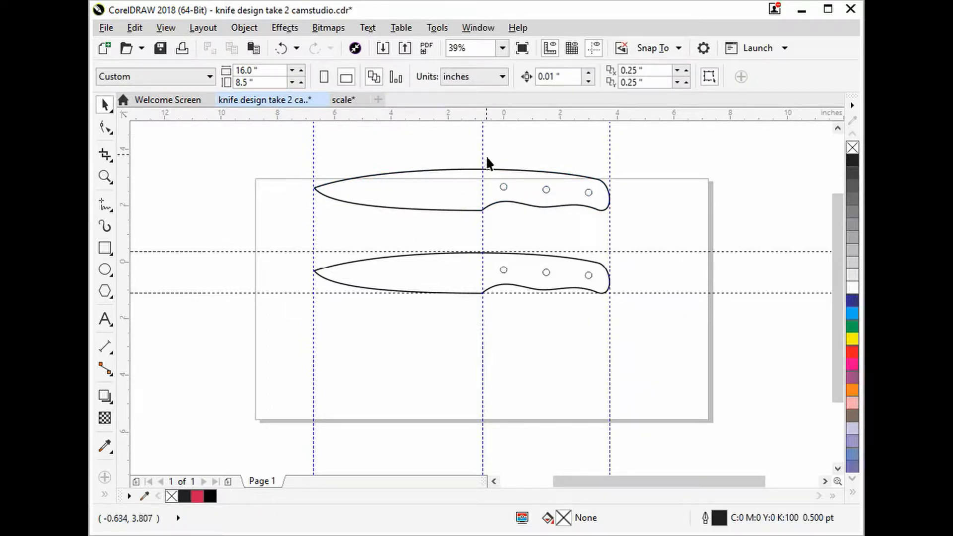
pyautogui.moveTo(485, 155); pyautogui.dragTo(605, 216)
pyautogui.moveTo(548, 188); pyautogui.dragTo(767, 154)
pyautogui.moveTo(493, 237); pyautogui.dragTo(600, 298)
pyautogui.moveTo(544, 274); pyautogui.dragTo(767, 203)
pyautogui.click(770, 285)
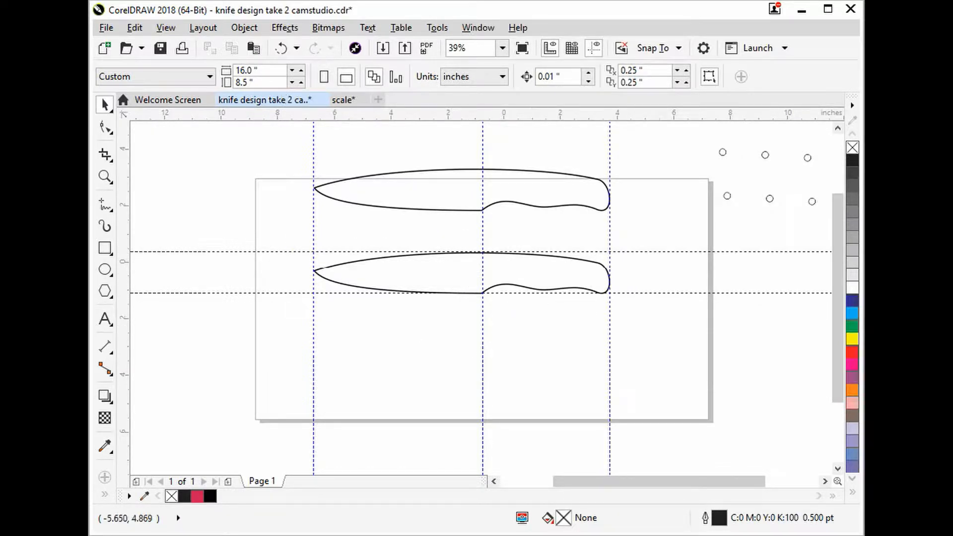
# Trim the blade off the lower knife with a rectangle about 6.6 by 2.5 inches ending at the middle vertical guideline, and delete the rectangle.
pyautogui.click(104, 248)
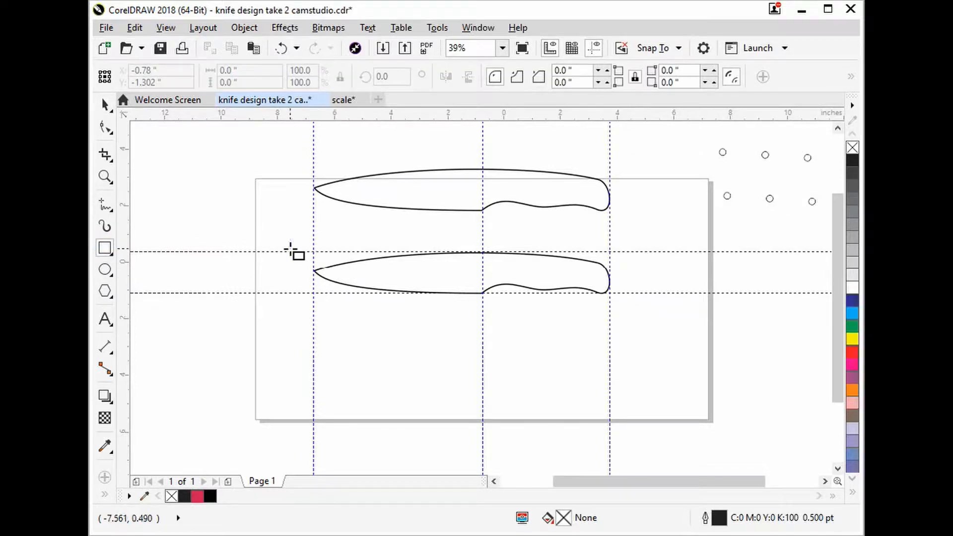
pyautogui.moveTo(297, 235); pyautogui.dragTo(484, 306)
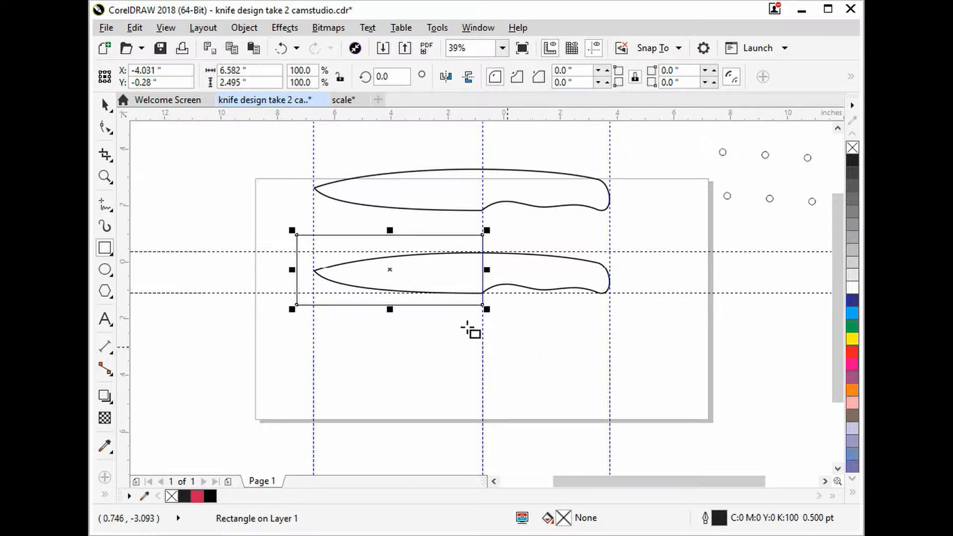
pyautogui.click(105, 104)
pyautogui.click(257, 217)
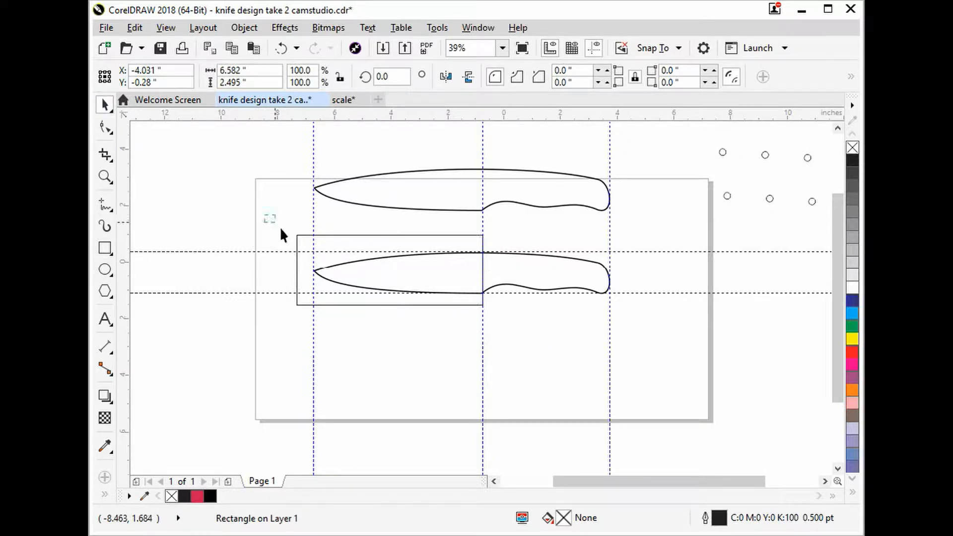
pyautogui.moveTo(596, 337); pyautogui.dragTo(628, 336)
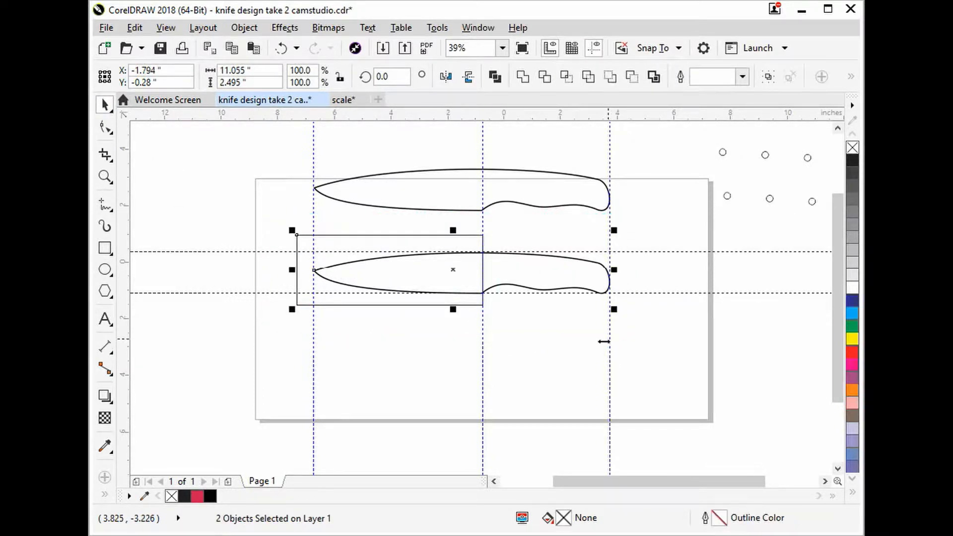
pyautogui.click(545, 76)
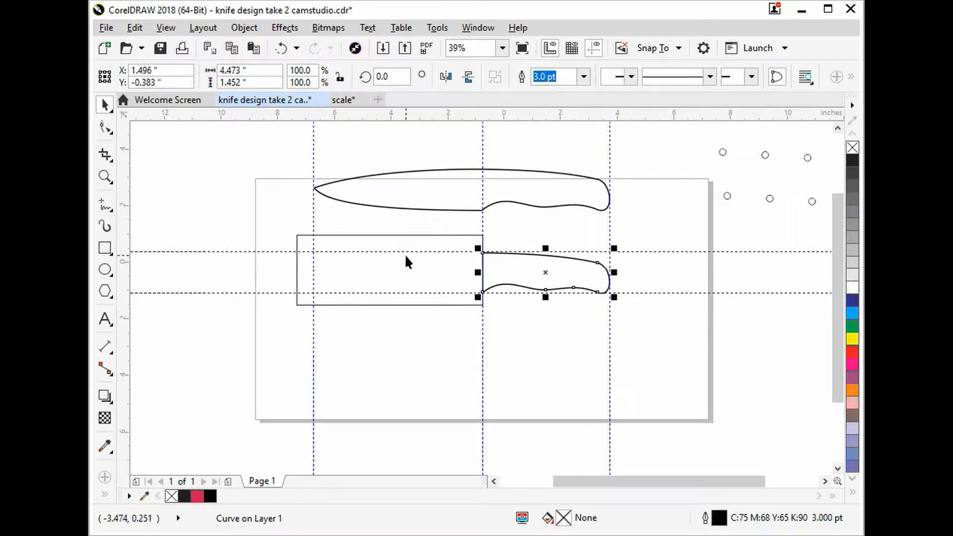
pyautogui.moveTo(404, 254); pyautogui.dragTo(258, 249)
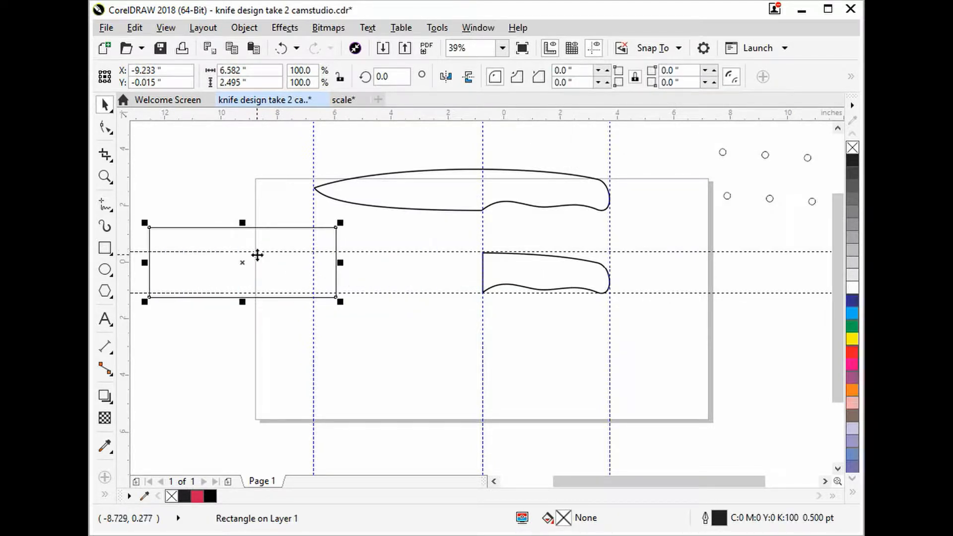
pyautogui.press('Delete')
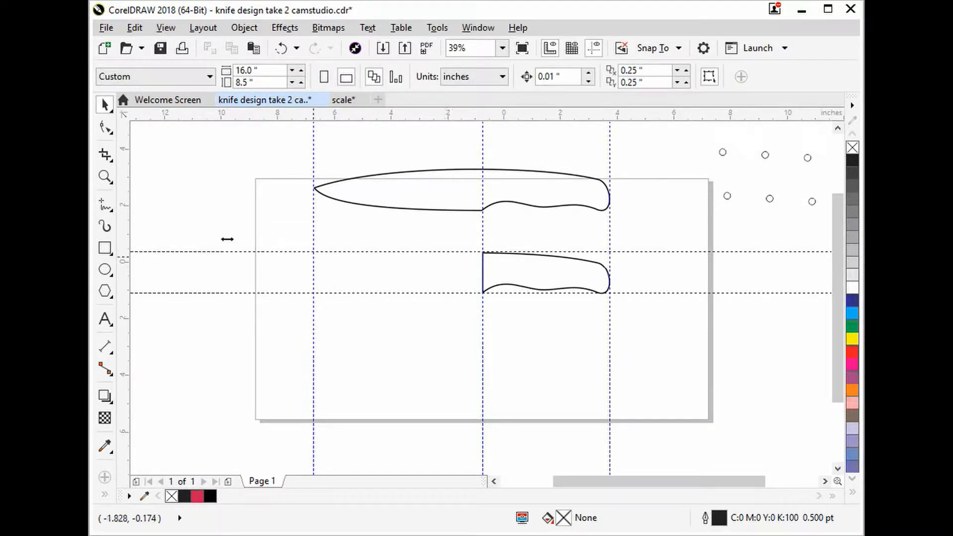
# Convert the straight front edge of the lower handle outline to a curve and bow it outward past the guideline.
pyautogui.click(104, 176)
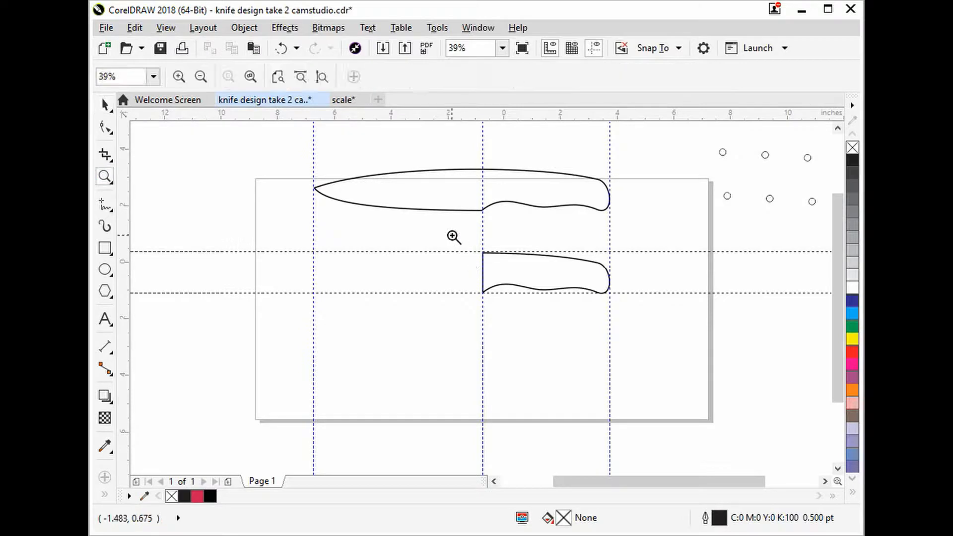
pyautogui.moveTo(458, 239); pyautogui.dragTo(636, 323)
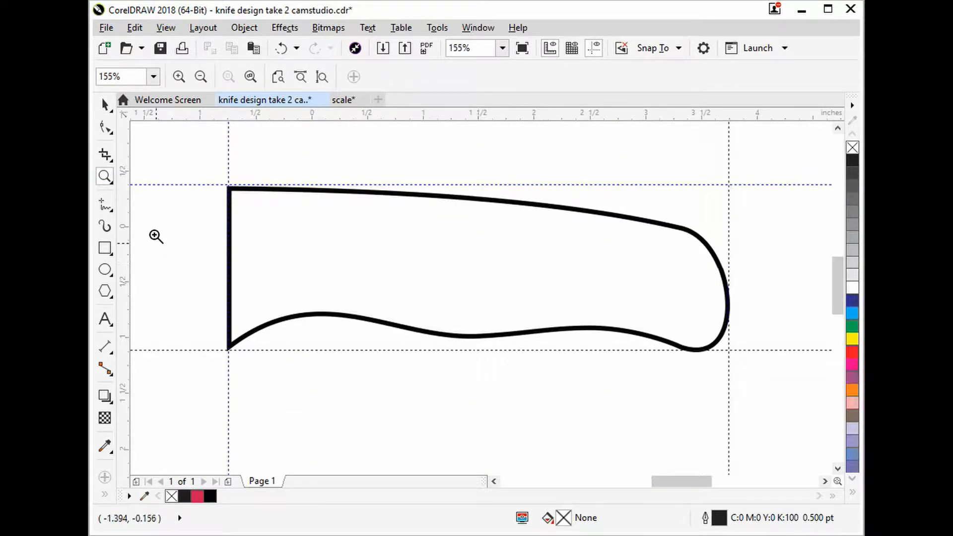
pyautogui.click(105, 128)
pyautogui.click(229, 218)
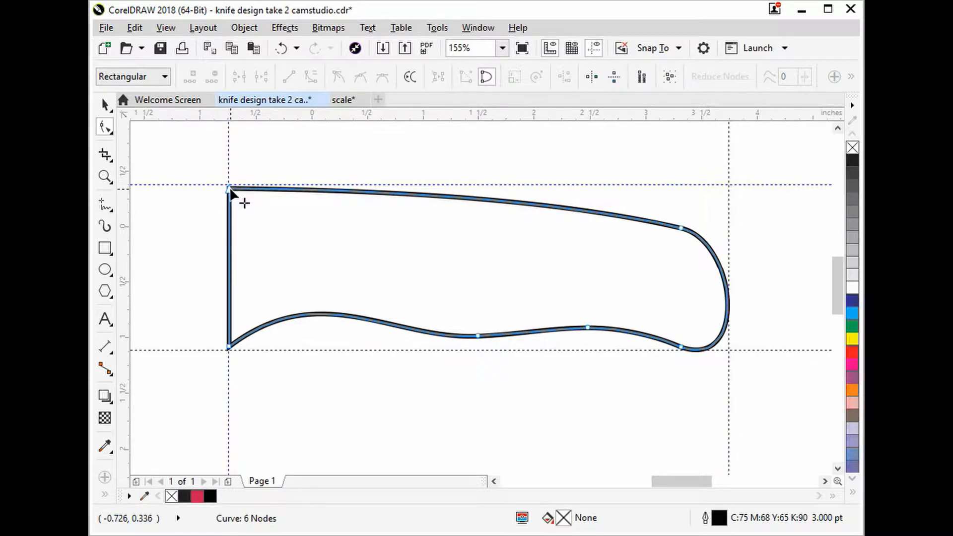
pyautogui.rightClick(229, 191)
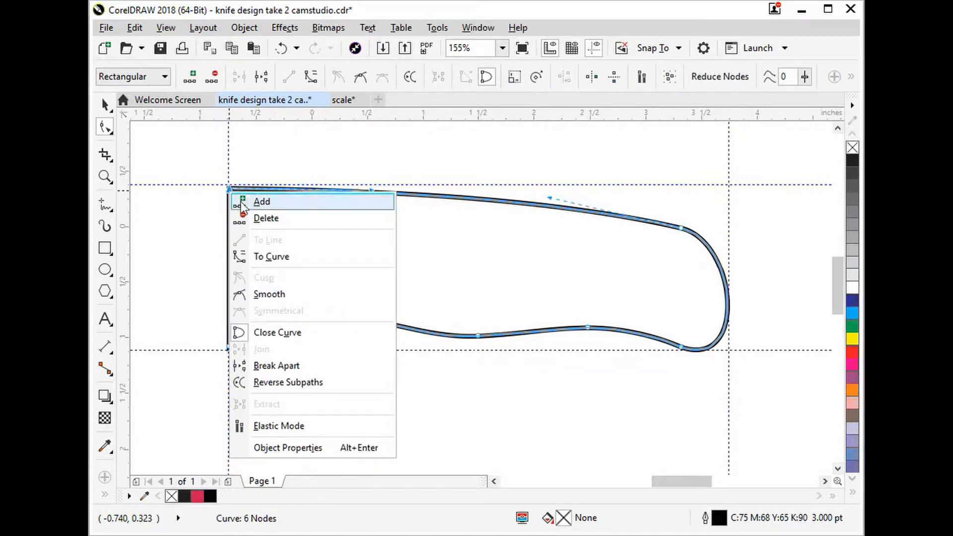
pyautogui.click(287, 257)
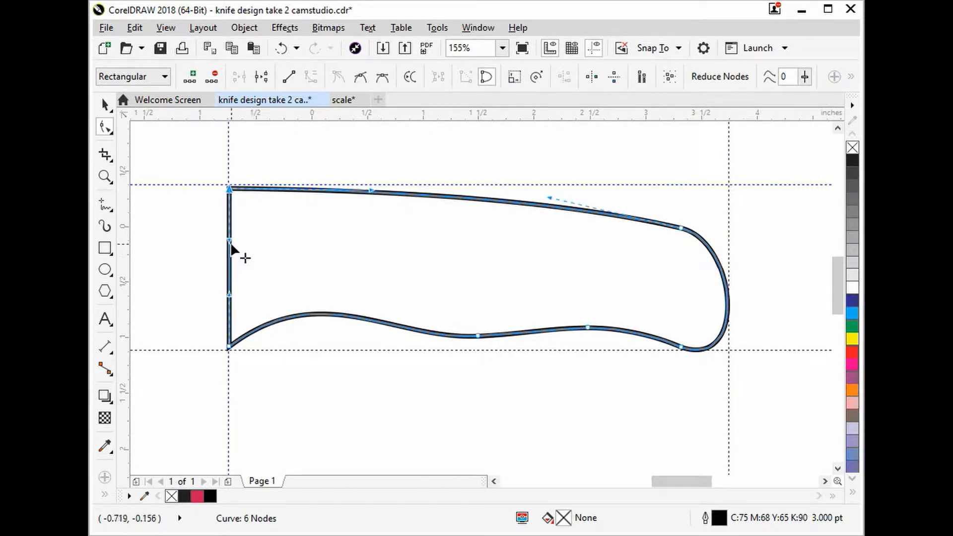
pyautogui.moveTo(230, 243); pyautogui.dragTo(195, 234)
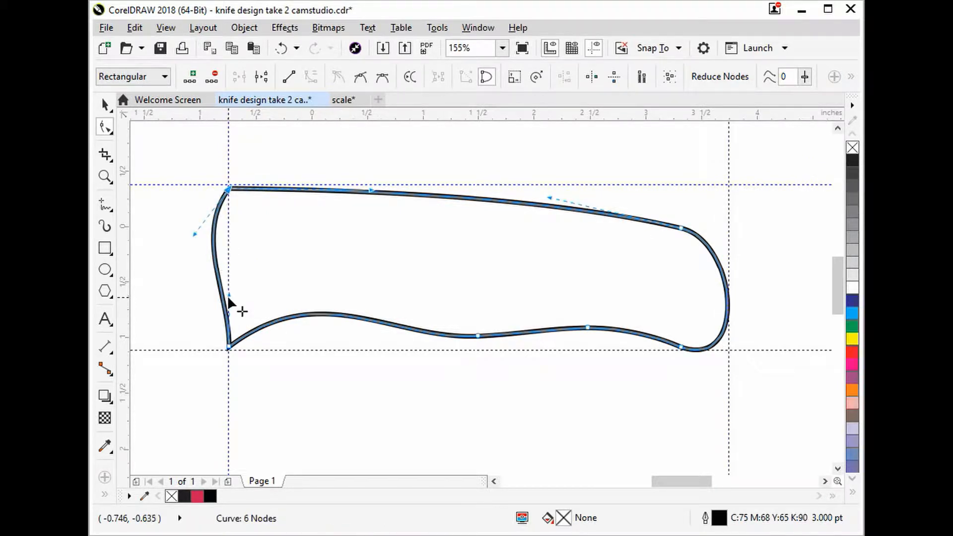
pyautogui.moveTo(227, 297); pyautogui.dragTo(194, 224)
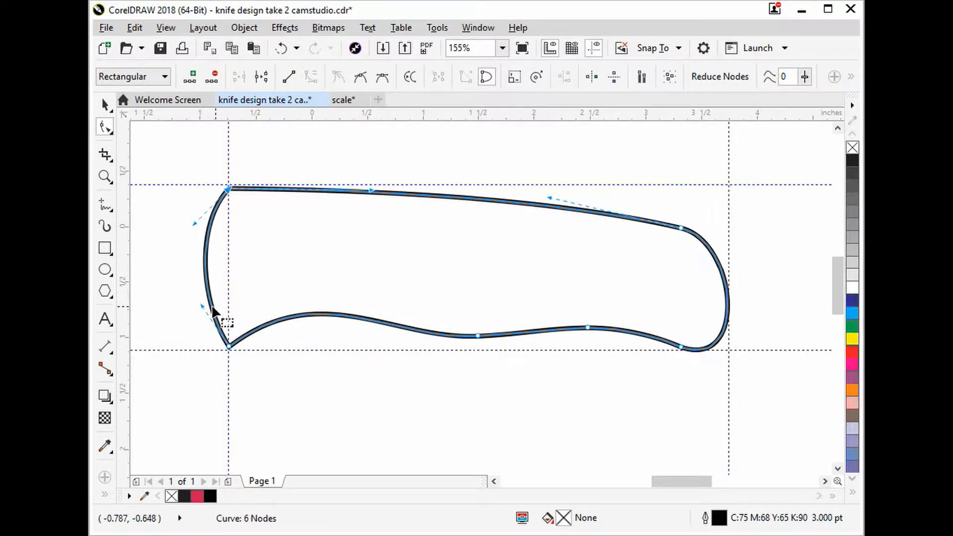
# Place a duplicate of the handle outline directly below the curved-front handle.
pyautogui.click(105, 178)
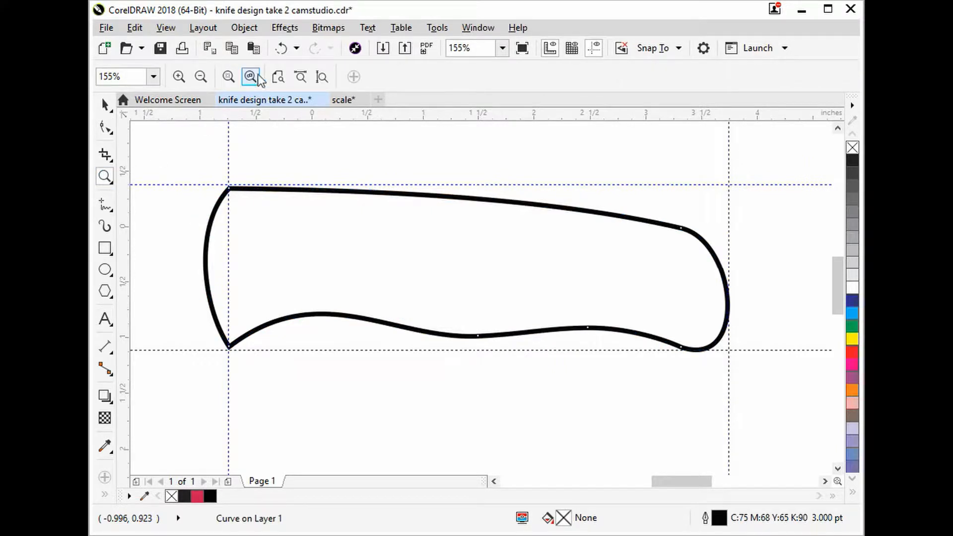
pyautogui.click(277, 77)
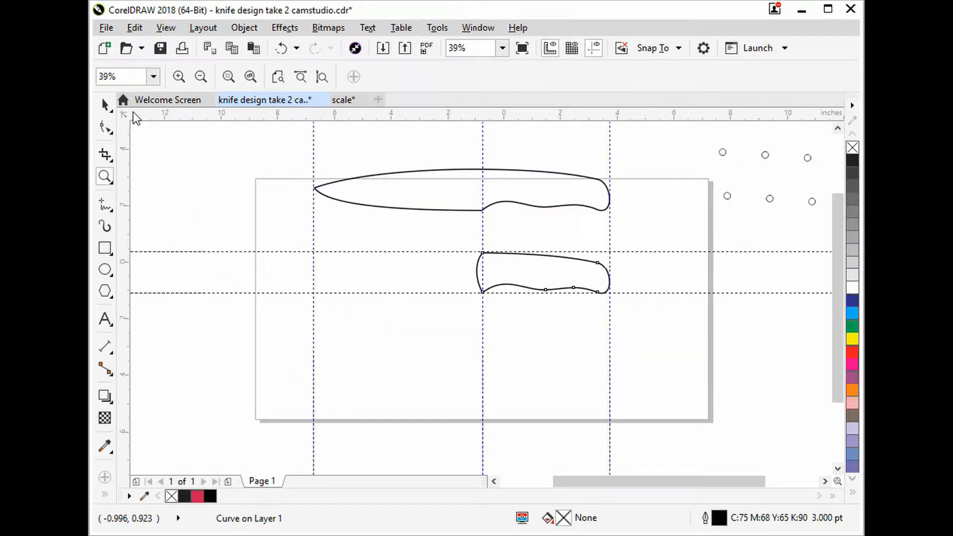
pyautogui.click(105, 104)
pyautogui.moveTo(435, 229); pyautogui.dragTo(609, 307)
pyautogui.moveTo(517, 266); pyautogui.dragTo(565, 351)
pyautogui.click(672, 331)
pyautogui.click(689, 323)
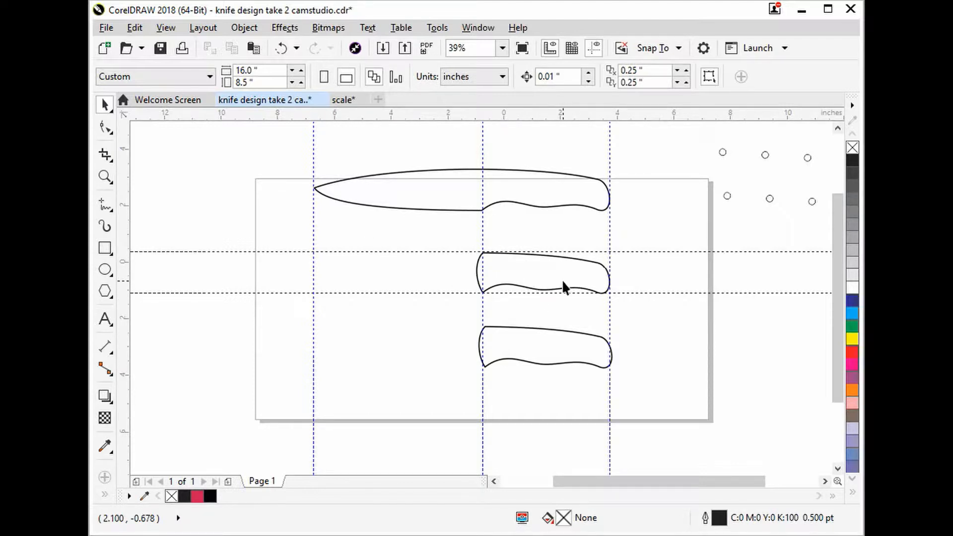
# Paste the burl wood texture from the clipboard and move it beside the middle handle outline, in front of its curved edge.
pyautogui.click(134, 28)
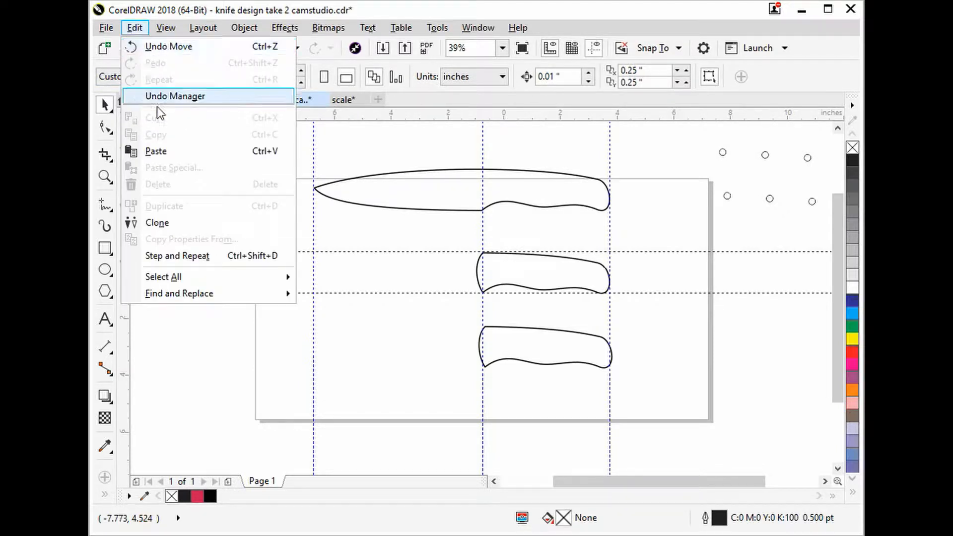
pyautogui.click(155, 152)
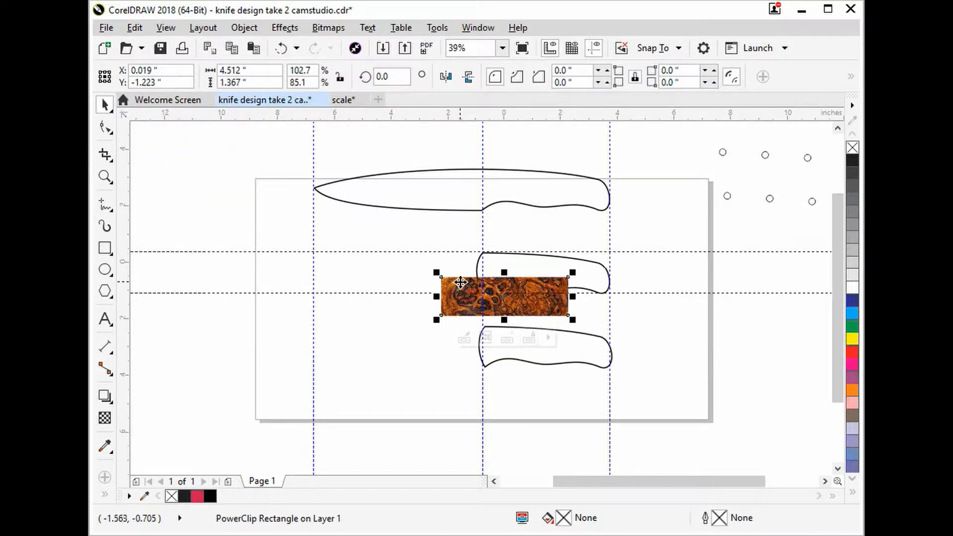
pyautogui.moveTo(457, 277); pyautogui.dragTo(339, 263)
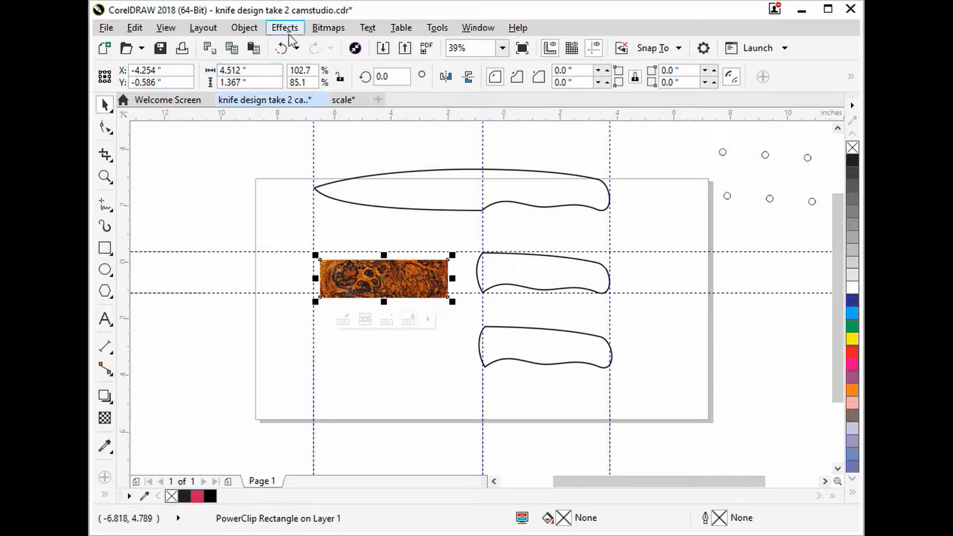
# PowerClip the wood texture inside the middle handle outline.
pyautogui.click(245, 28)
pyautogui.moveTo(287, 161)
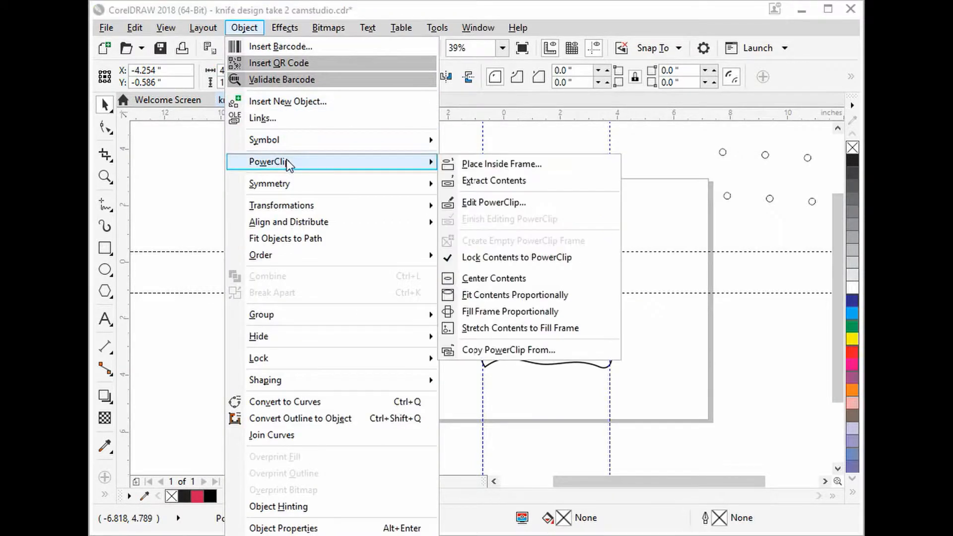
pyautogui.click(510, 165)
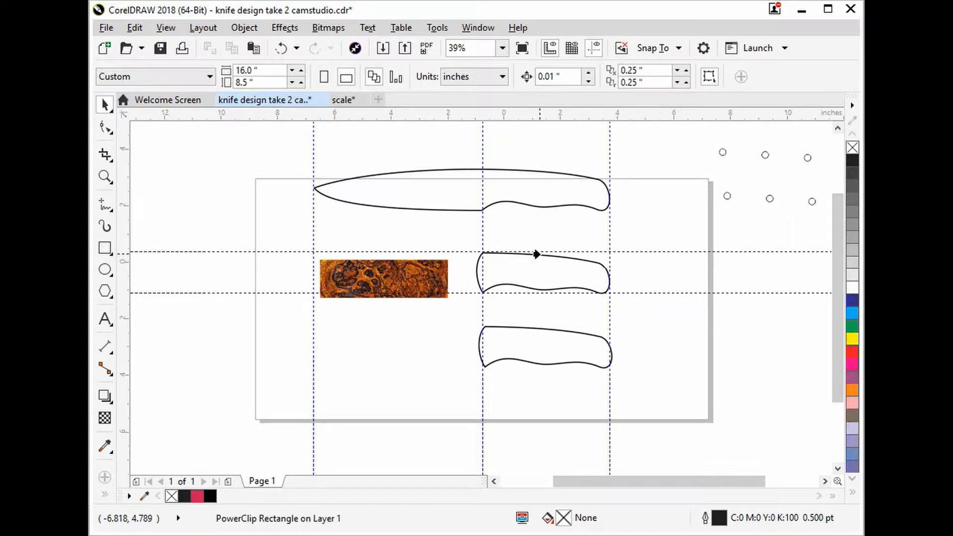
pyautogui.click(536, 255)
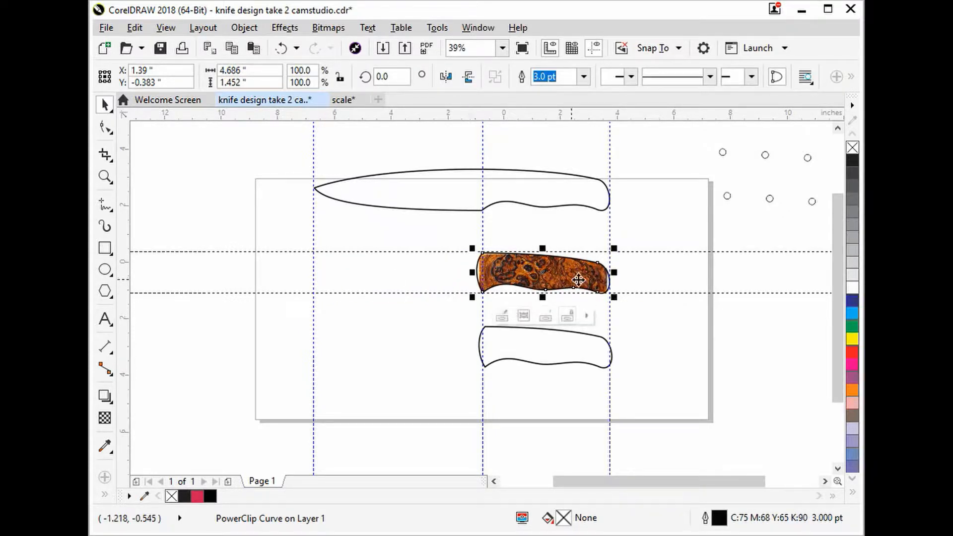
# Edit the handle's PowerClip contents, stretching the wood texture at both ends to about 4.86 inches wide, and finish editing.
pyautogui.click(246, 31)
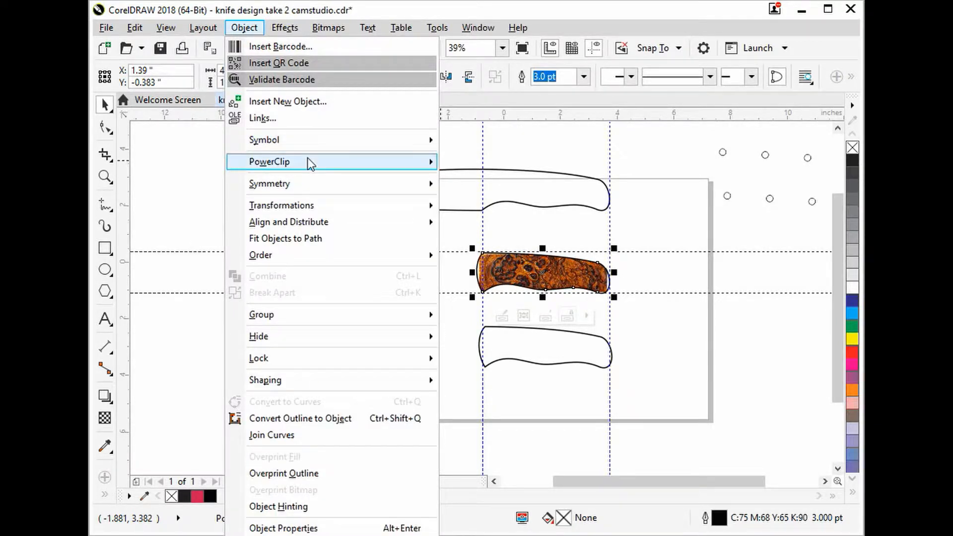
pyautogui.moveTo(308, 160)
pyautogui.click(505, 205)
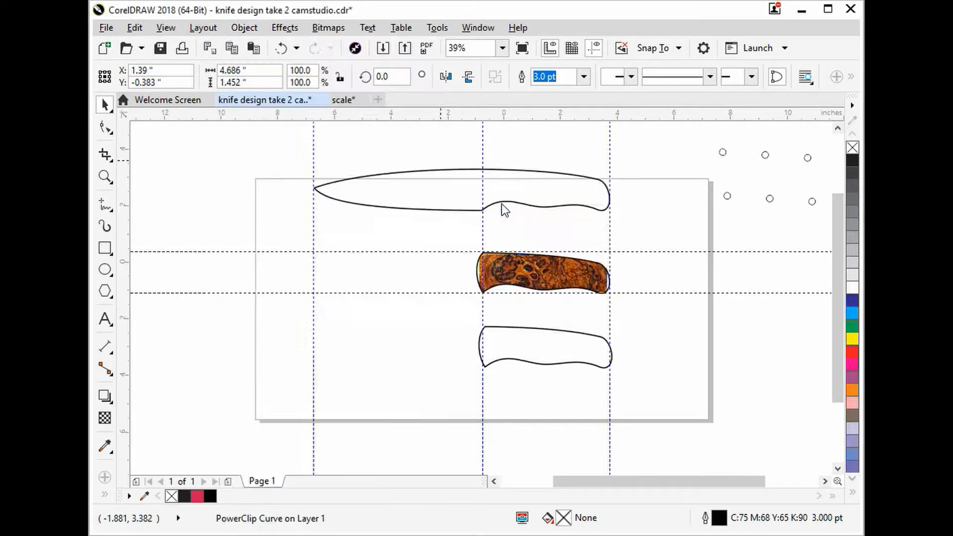
pyautogui.click(507, 273)
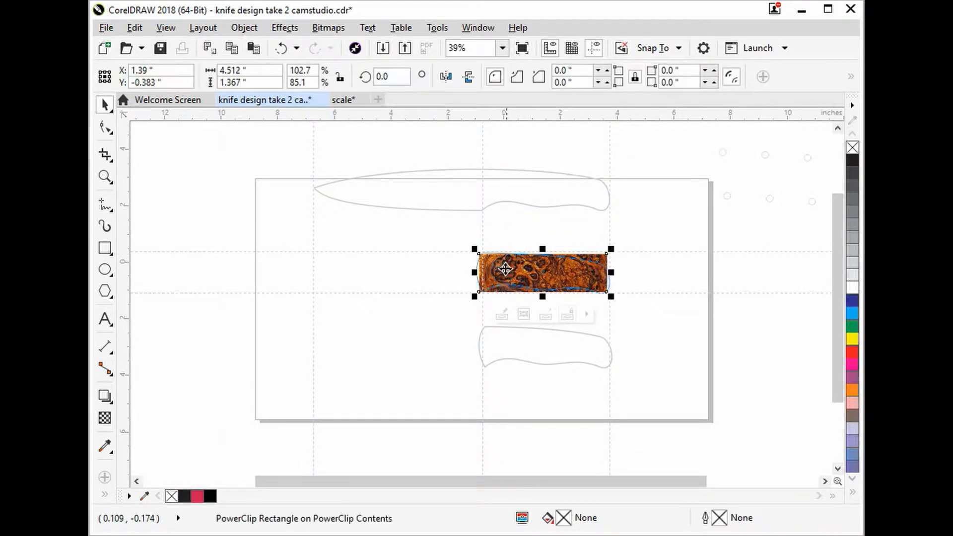
pyautogui.moveTo(474, 272); pyautogui.dragTo(470, 272)
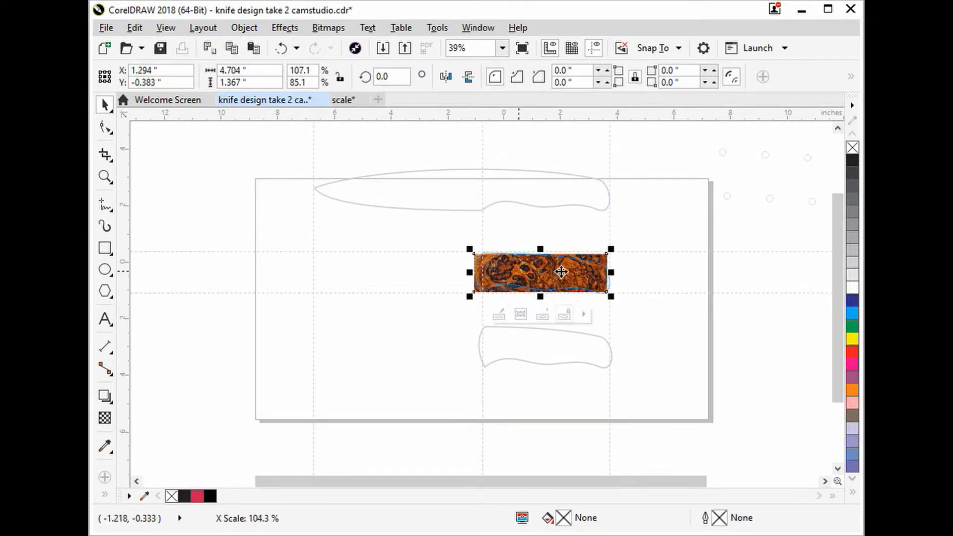
pyautogui.moveTo(609, 273); pyautogui.dragTo(616, 272)
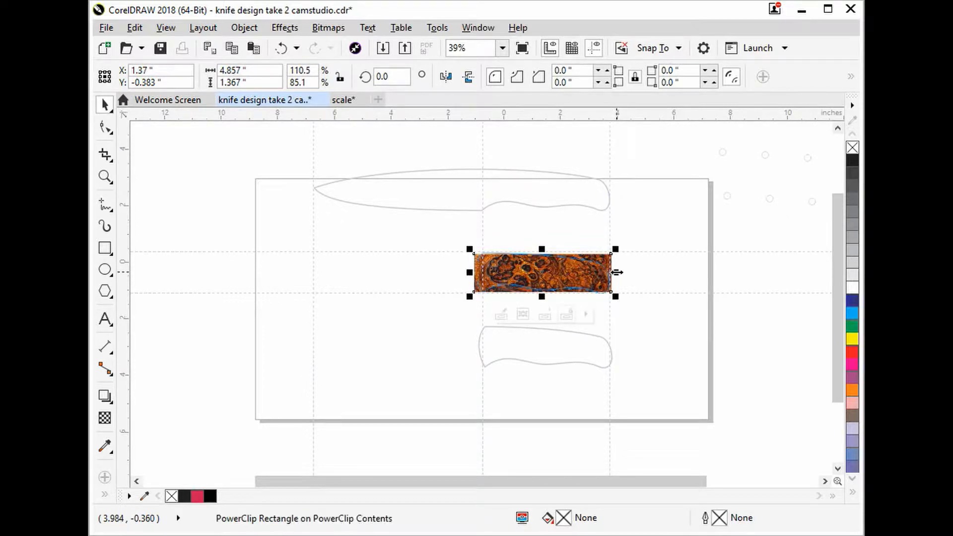
pyautogui.click(243, 28)
pyautogui.moveTo(272, 167)
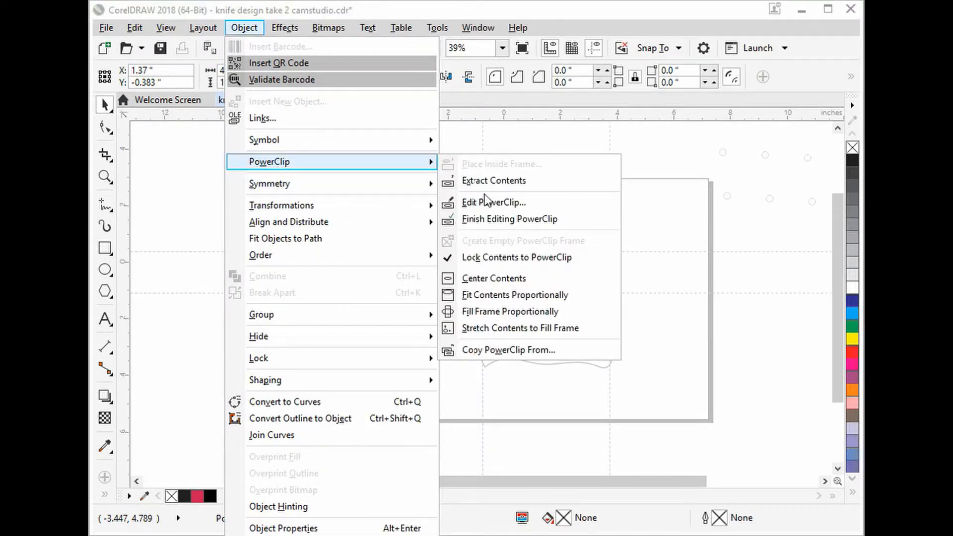
pyautogui.click(495, 220)
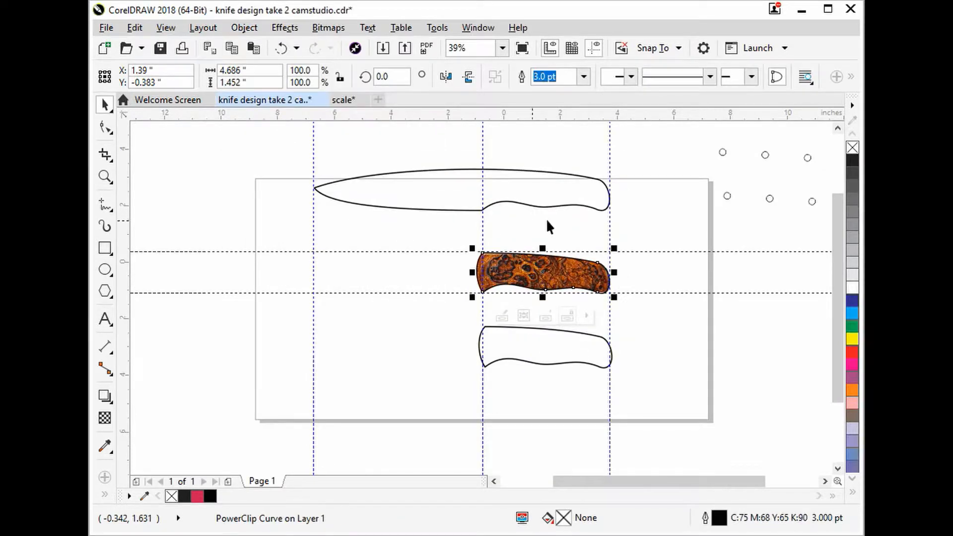
pyautogui.click(666, 239)
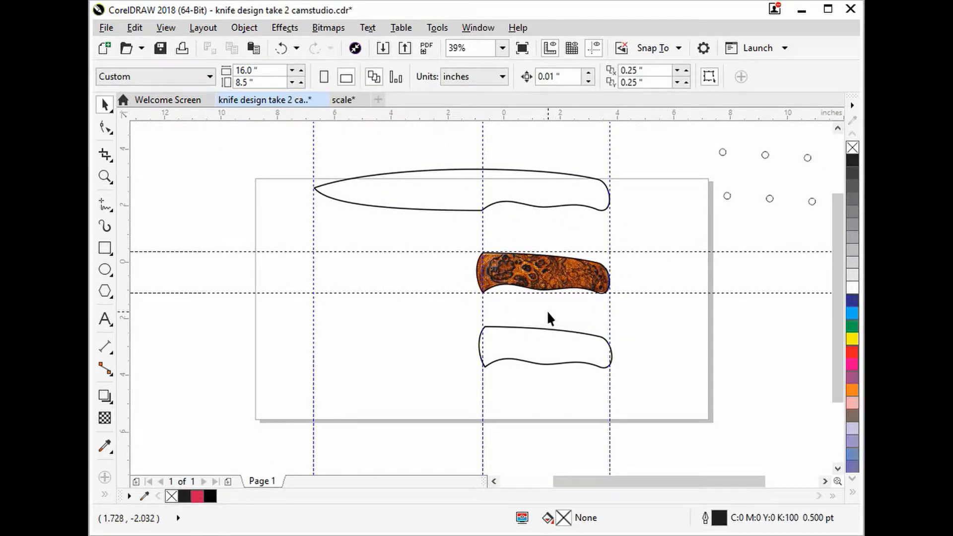
# Open the PowerClip contents of the wood-textured middle handle for editing.
pyautogui.click(105, 177)
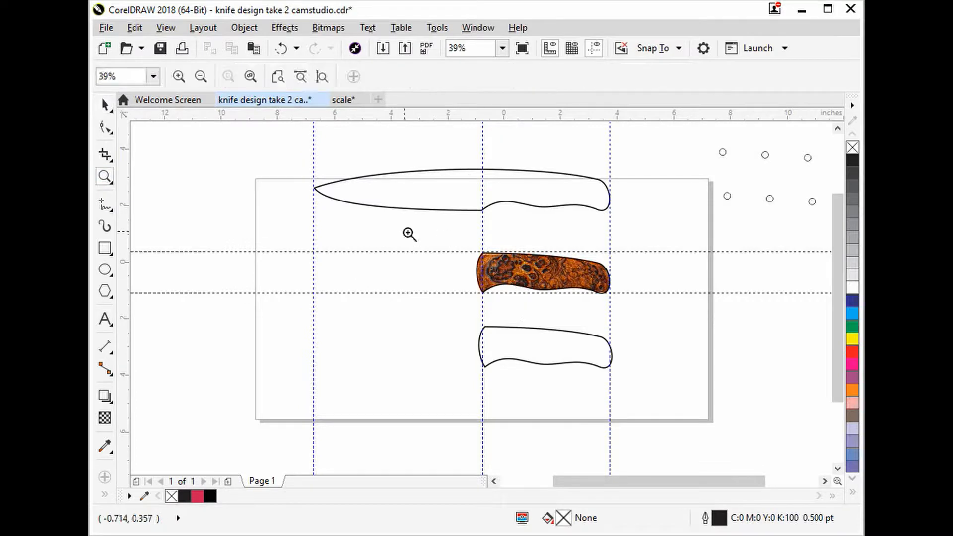
pyautogui.moveTo(448, 238); pyautogui.dragTo(655, 324)
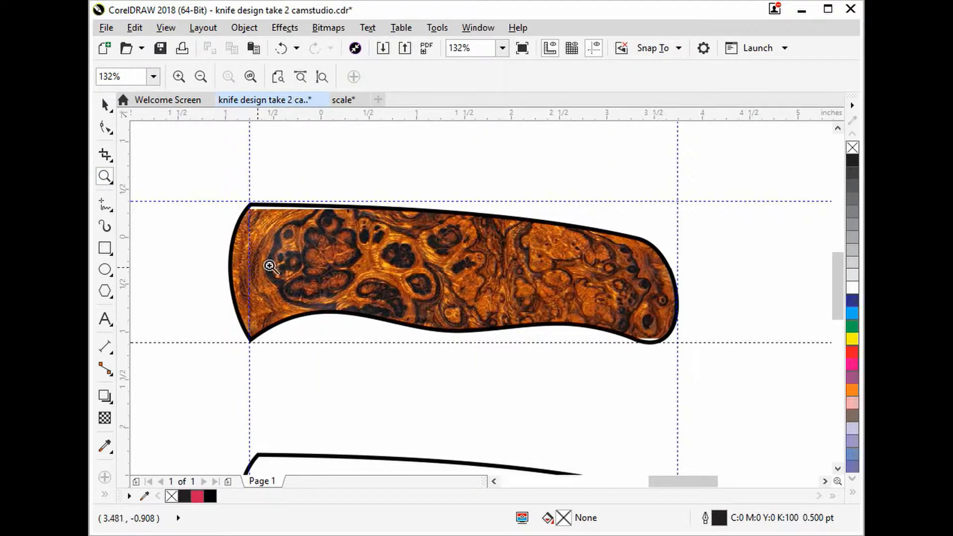
pyautogui.click(244, 29)
pyautogui.moveTo(407, 161)
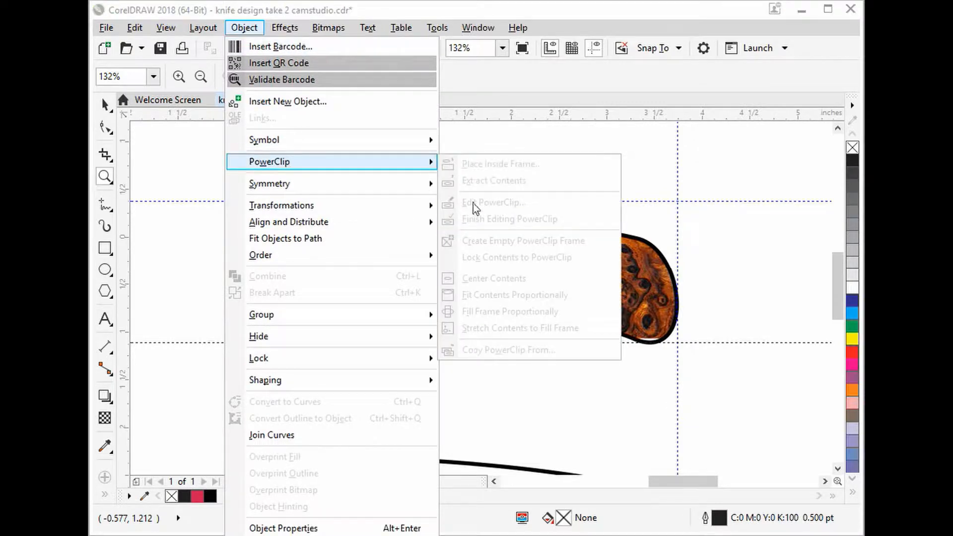
pyautogui.click(669, 184)
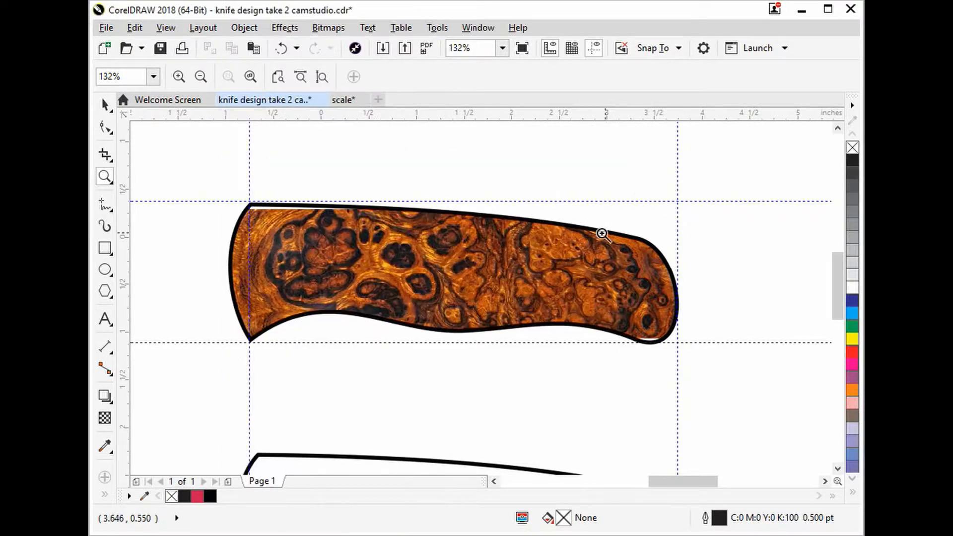
pyautogui.click(105, 104)
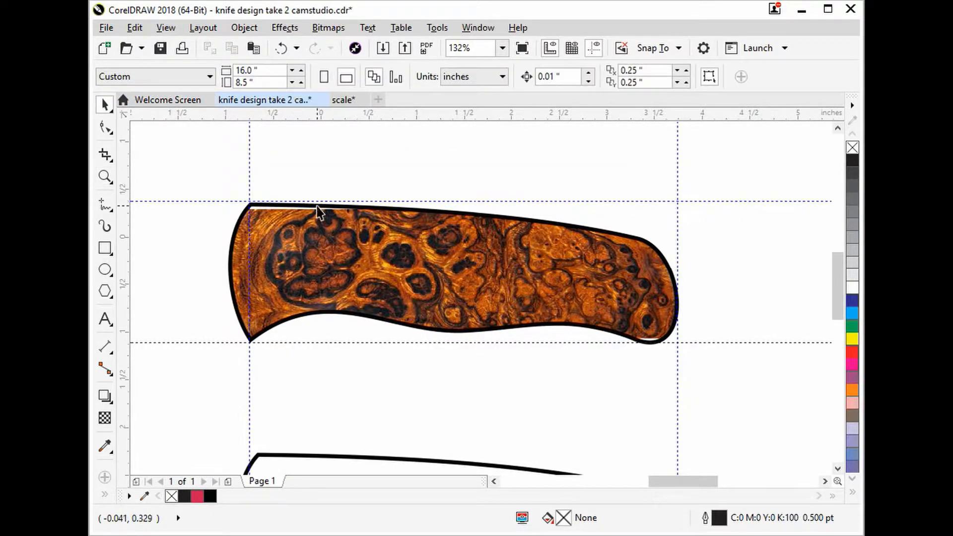
pyautogui.click(315, 207)
pyautogui.click(245, 29)
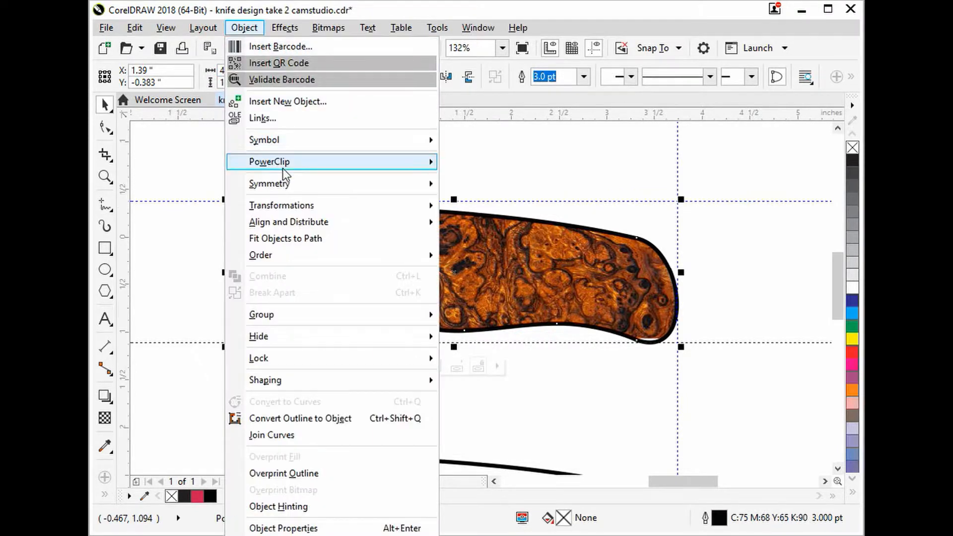
pyautogui.moveTo(296, 169)
pyautogui.click(474, 202)
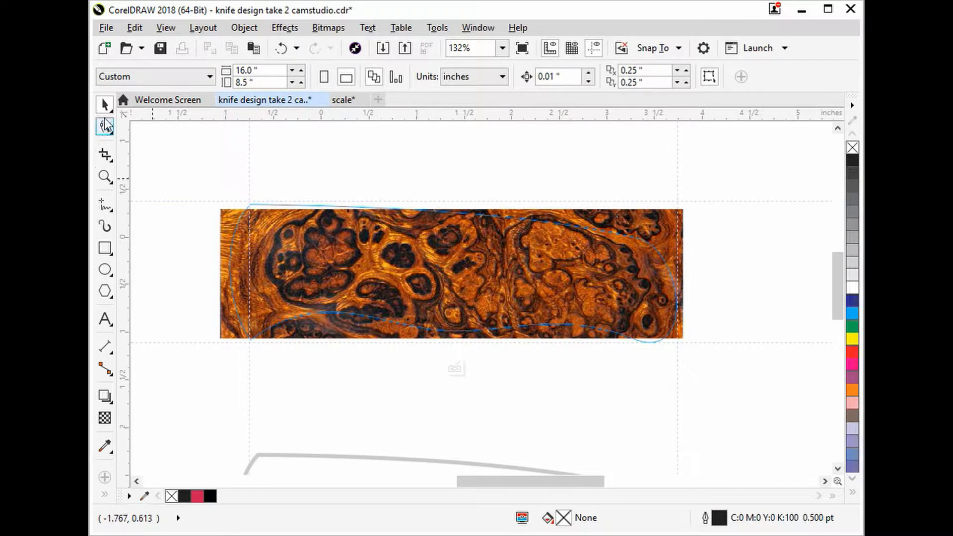
# Stretch the wood texture past the handle's upper and lower edges to about 1.54 inches high, and finish editing the PowerClip.
pyautogui.click(564, 217)
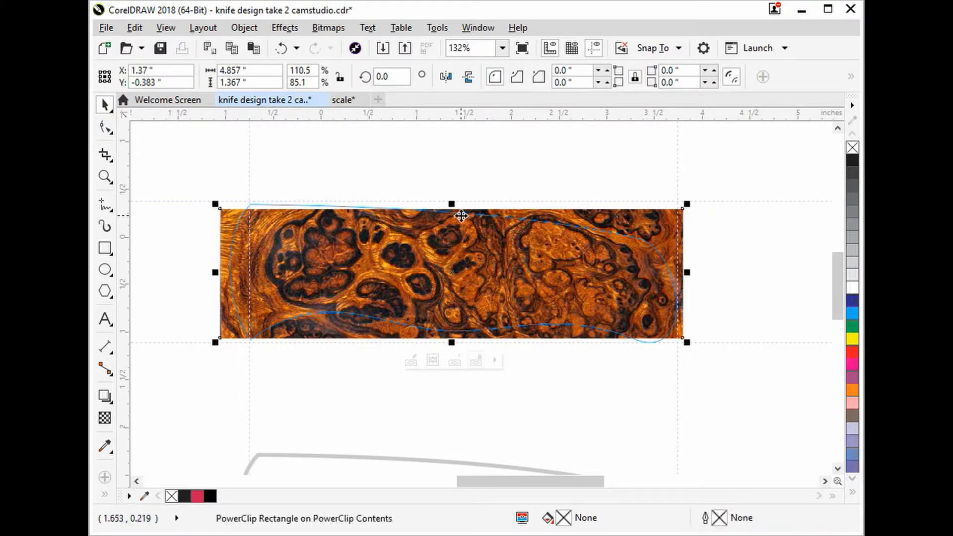
pyautogui.moveTo(452, 204); pyautogui.dragTo(453, 195)
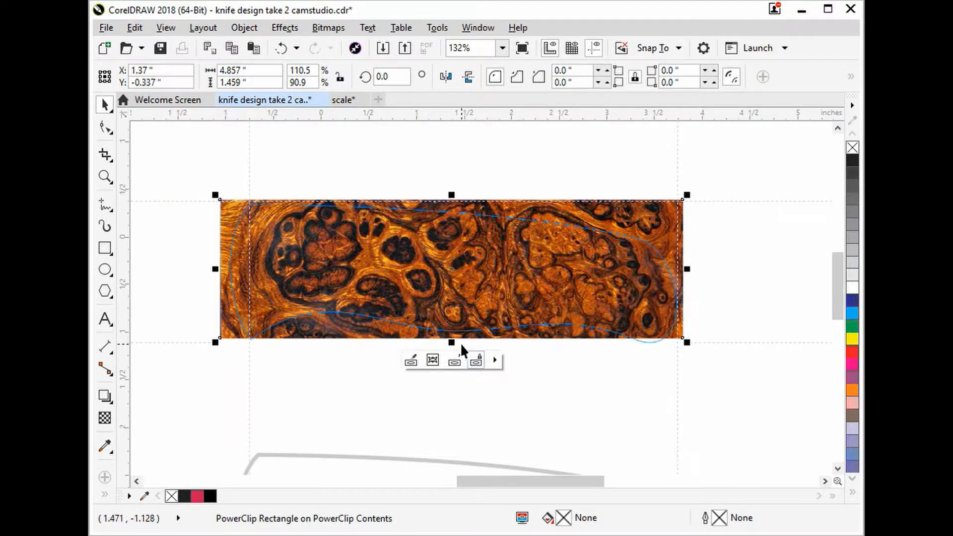
pyautogui.moveTo(451, 342); pyautogui.dragTo(455, 351)
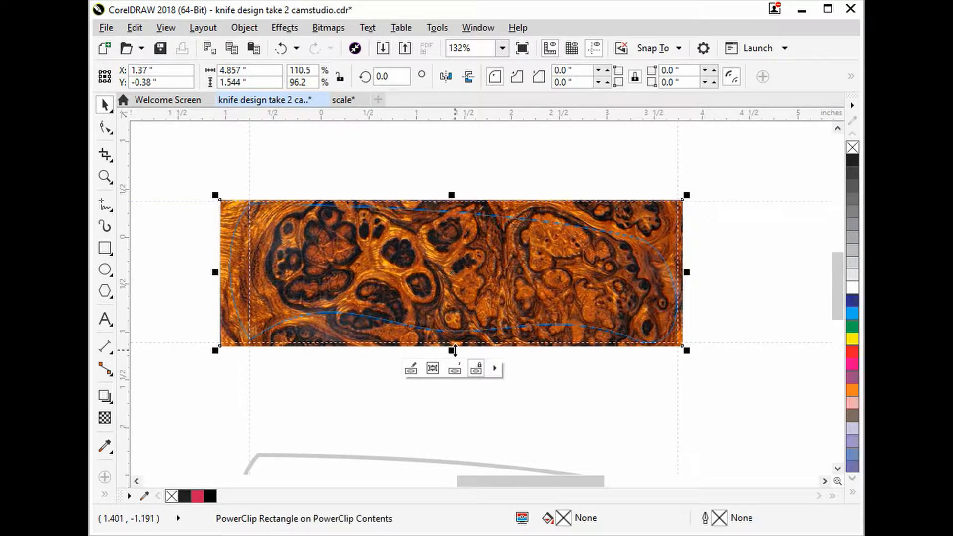
pyautogui.click(242, 31)
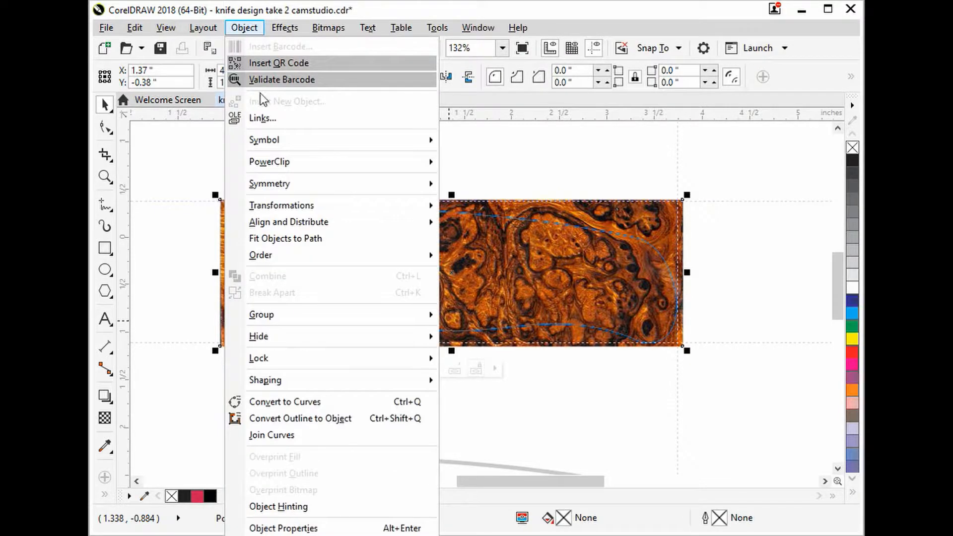
pyautogui.moveTo(276, 159)
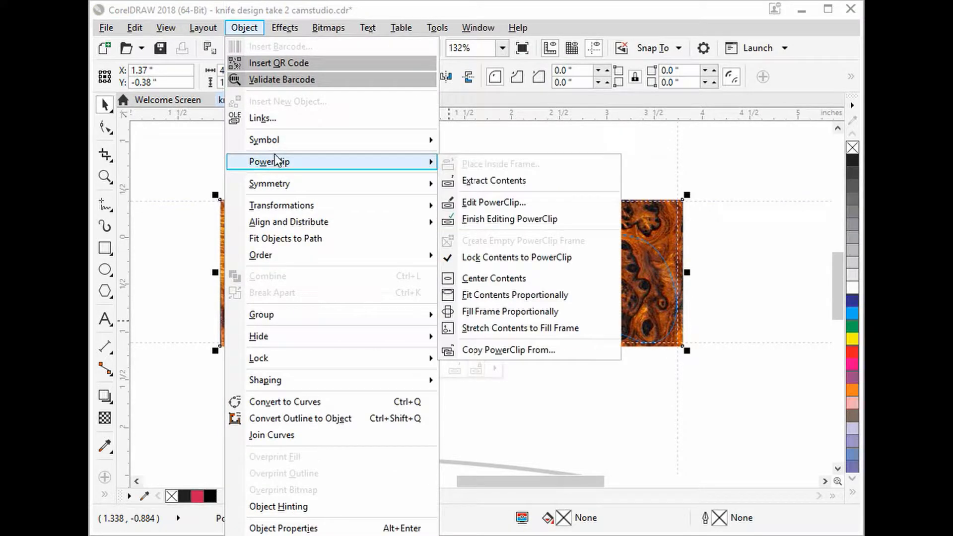
pyautogui.click(490, 219)
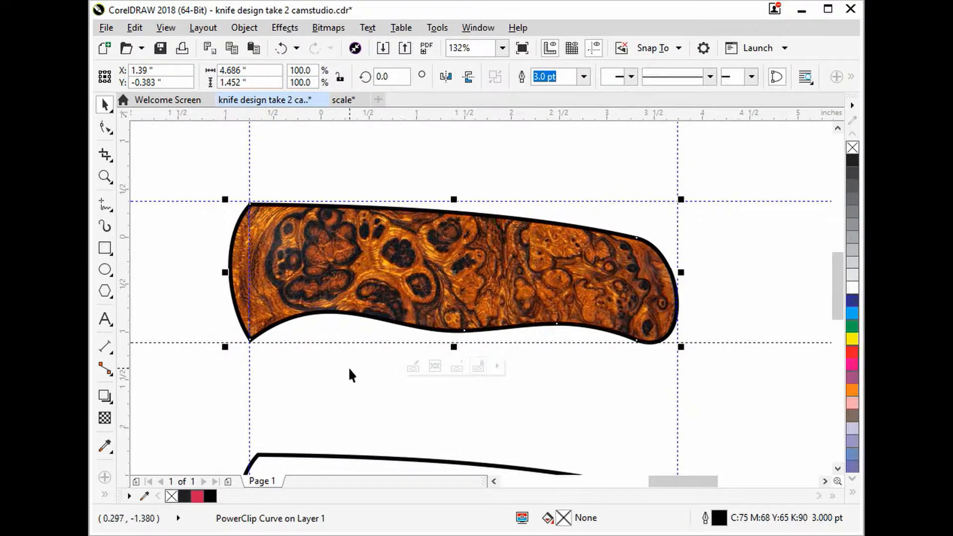
# Remove the outline of the wood-textured handle by setting its width to None.
pyautogui.doubleClick(705, 518)
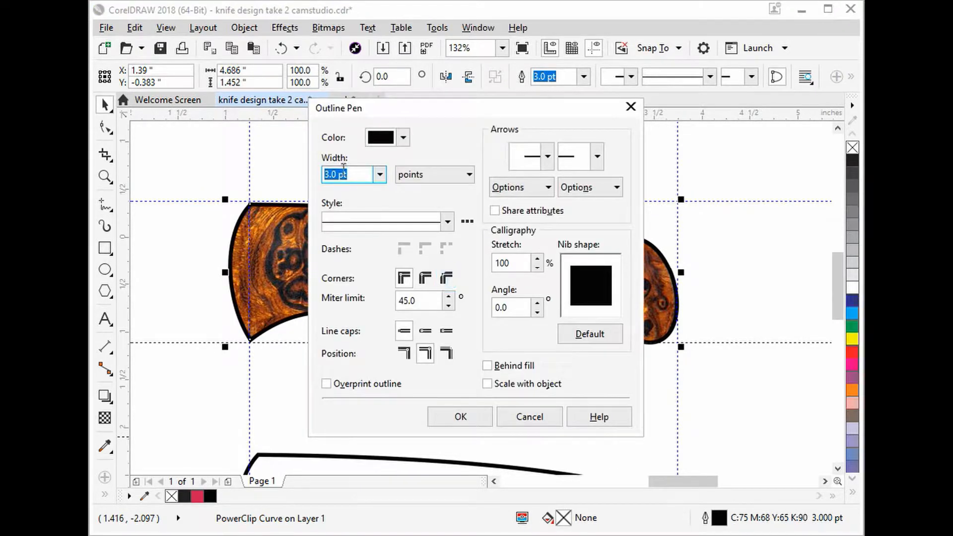
pyautogui.click(380, 175)
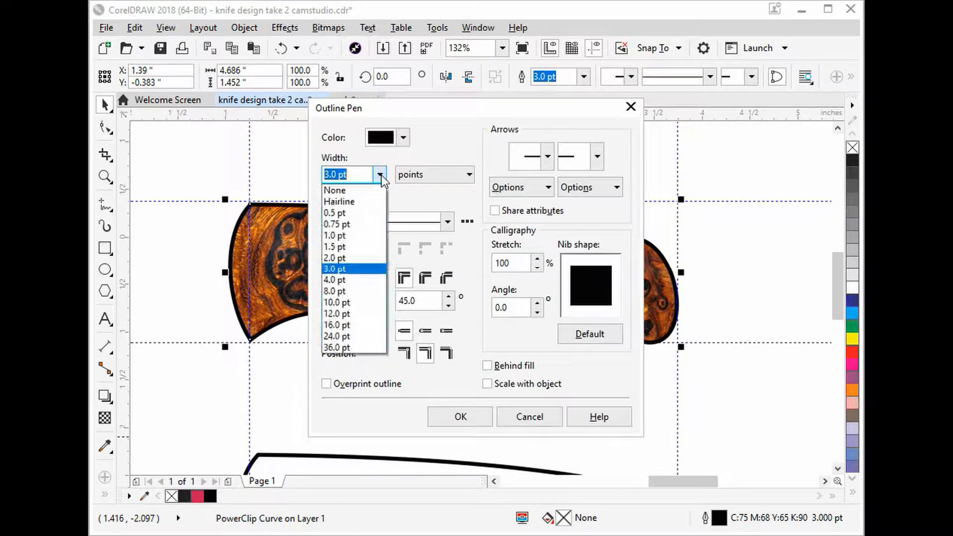
pyautogui.click(356, 191)
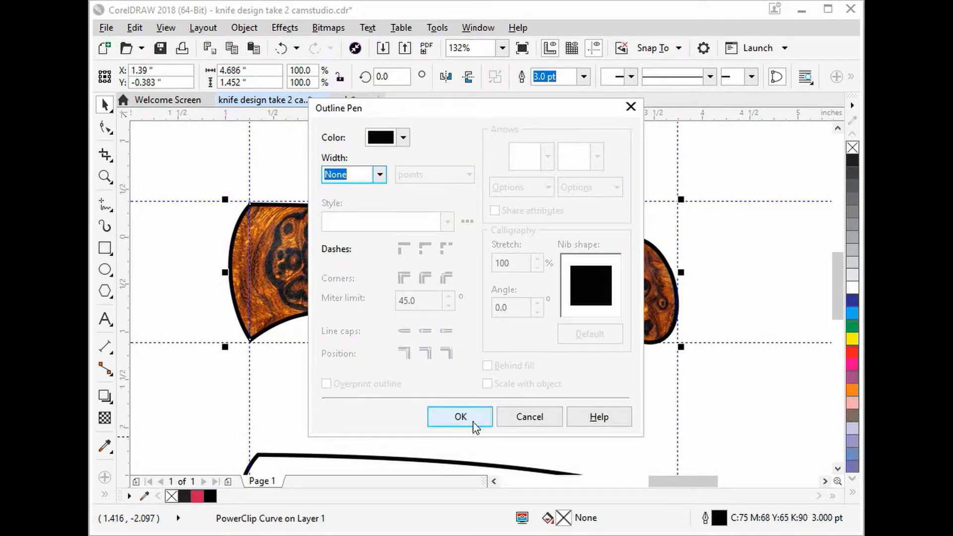
pyautogui.click(460, 417)
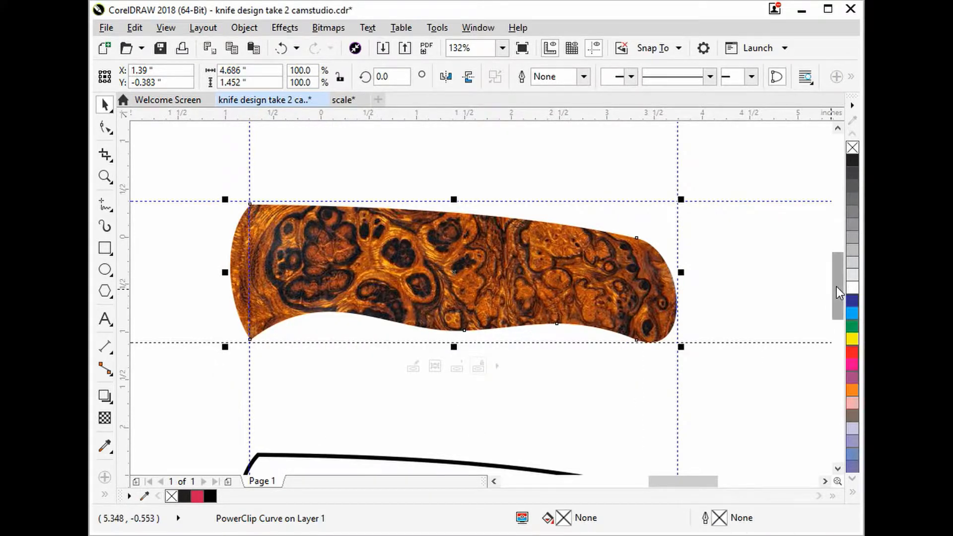
# Give the selected wood-textured handle a uniform dark brown fill of C:54 M:69 Y:84 K:73.
pyautogui.moveTo(836, 287); pyautogui.dragTo(848, 341)
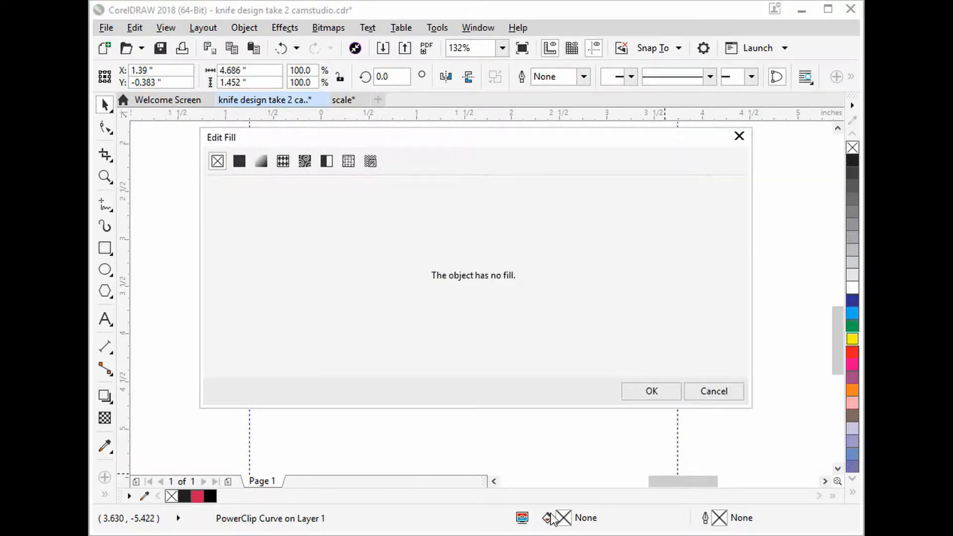
pyautogui.click(240, 162)
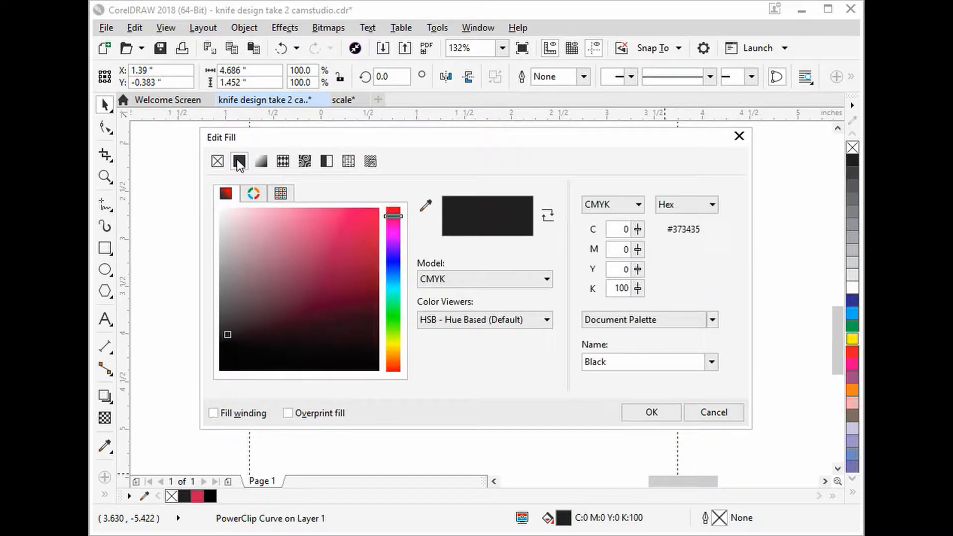
pyautogui.click(393, 350)
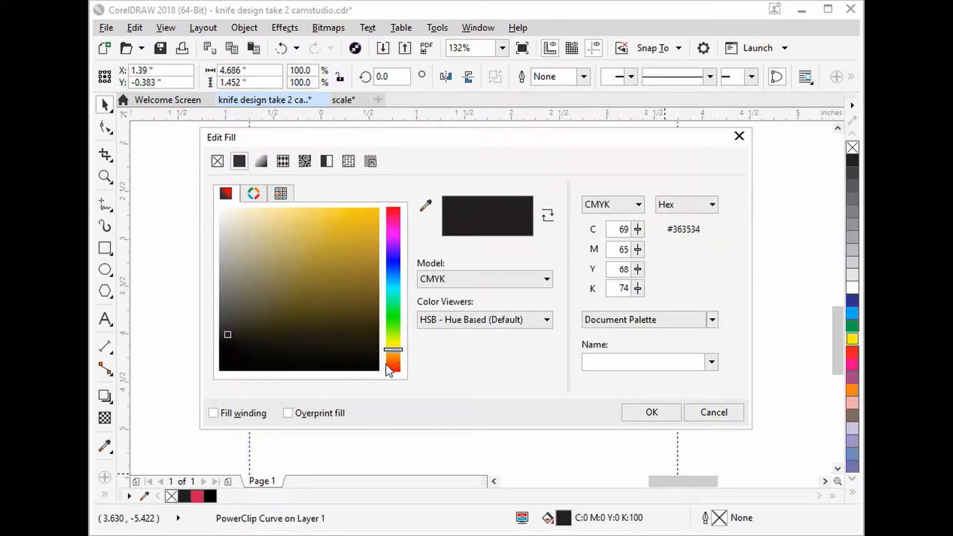
pyautogui.click(389, 358)
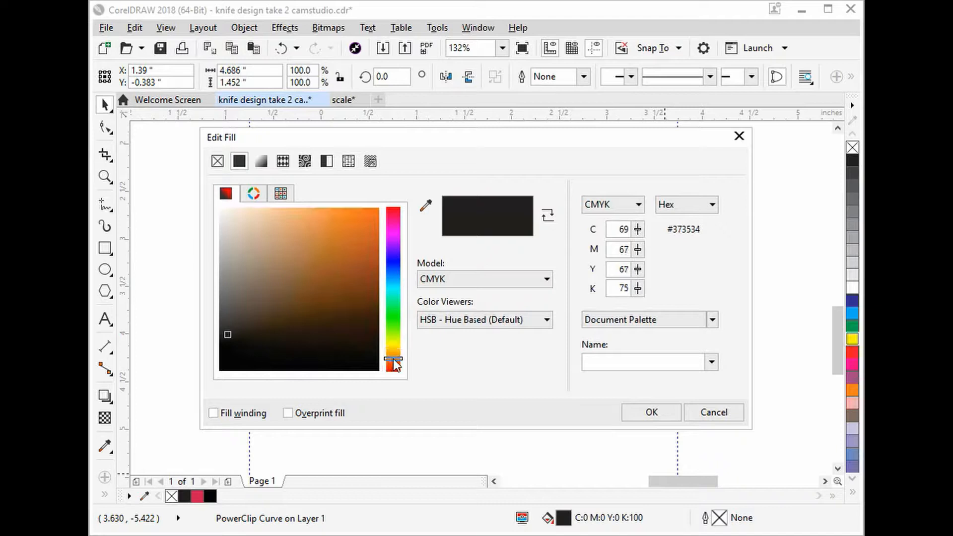
pyautogui.click(304, 325)
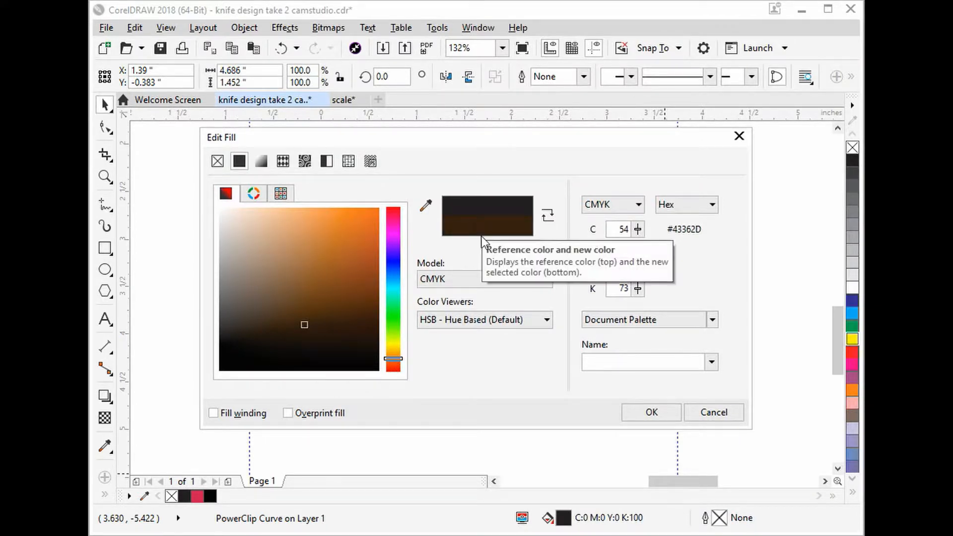
pyautogui.click(652, 414)
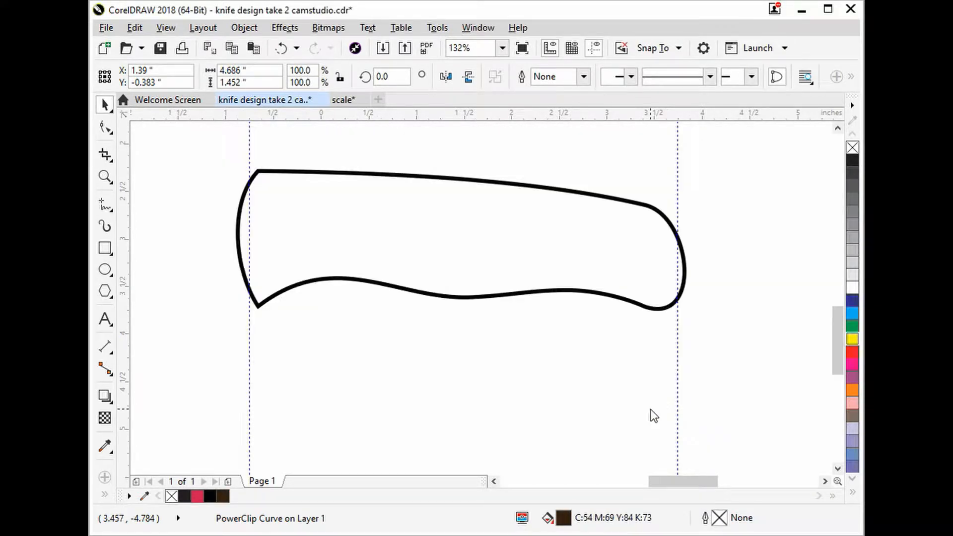
# Fill the lower handle shape with a uniform dark brown, C:59 M:65 Y:82 K:74.
pyautogui.click(506, 293)
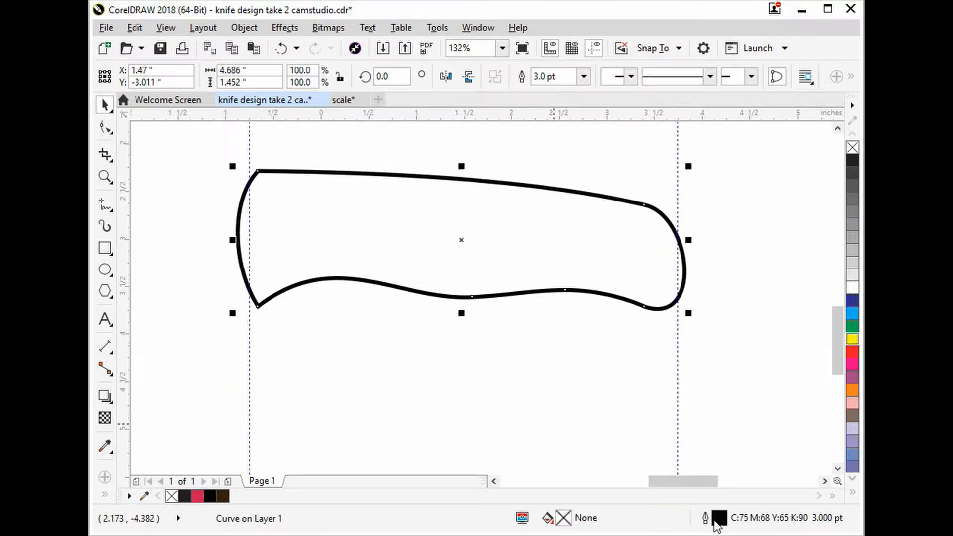
pyautogui.doubleClick(549, 517)
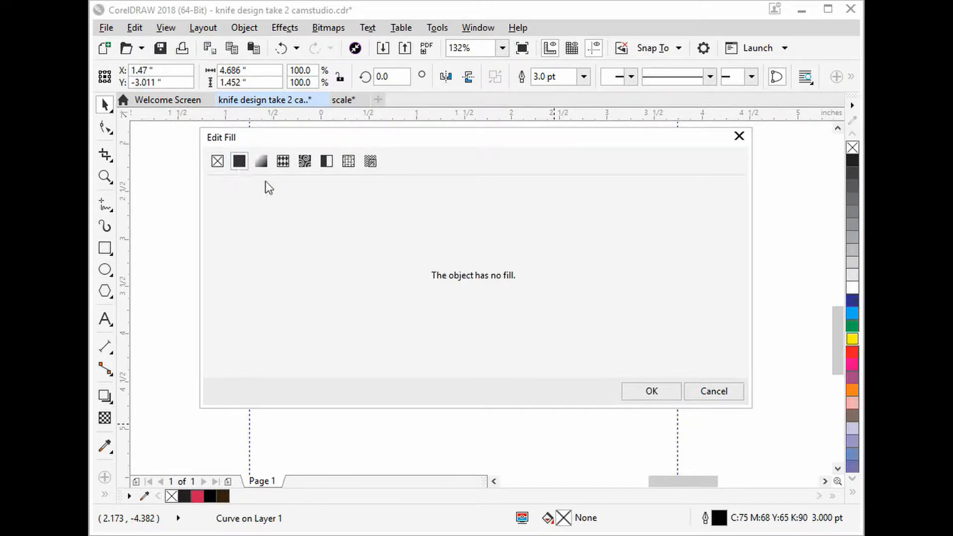
pyautogui.click(241, 162)
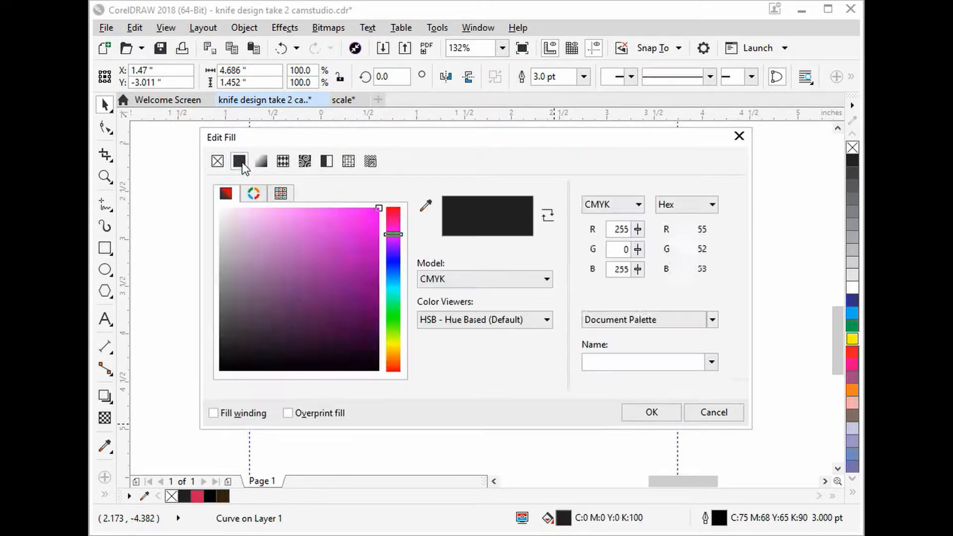
pyautogui.click(395, 356)
pyautogui.click(296, 330)
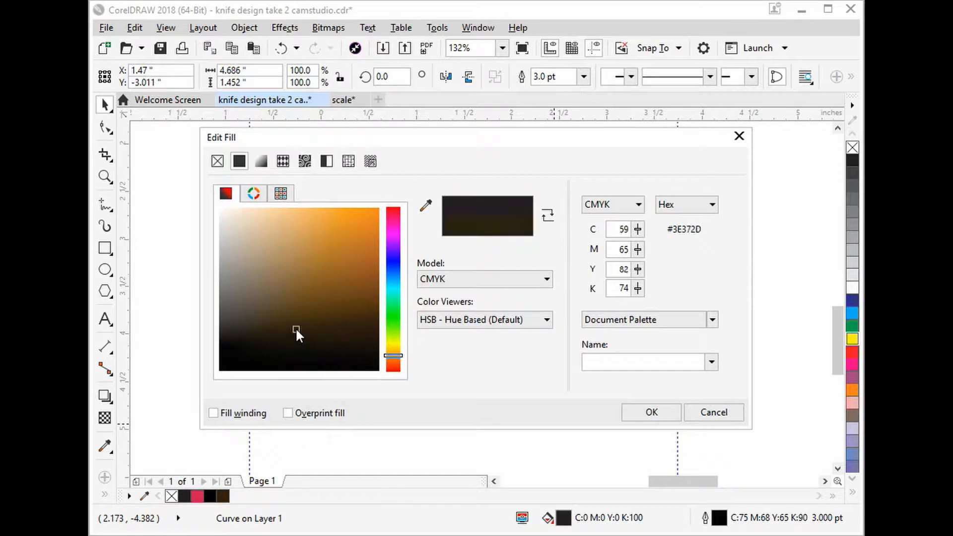
pyautogui.click(652, 412)
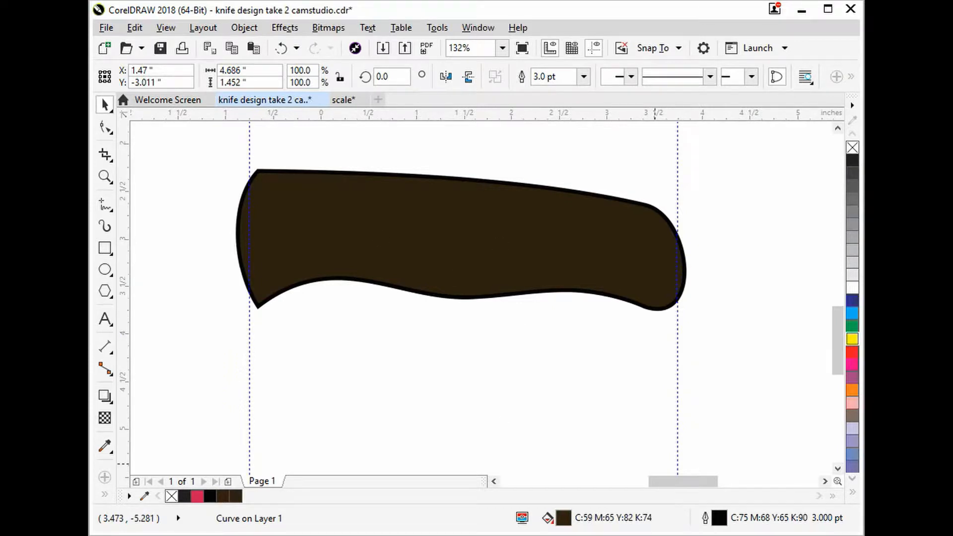
# Remove the outline of the brown lower handle by setting its width to None.
pyautogui.doubleClick(705, 518)
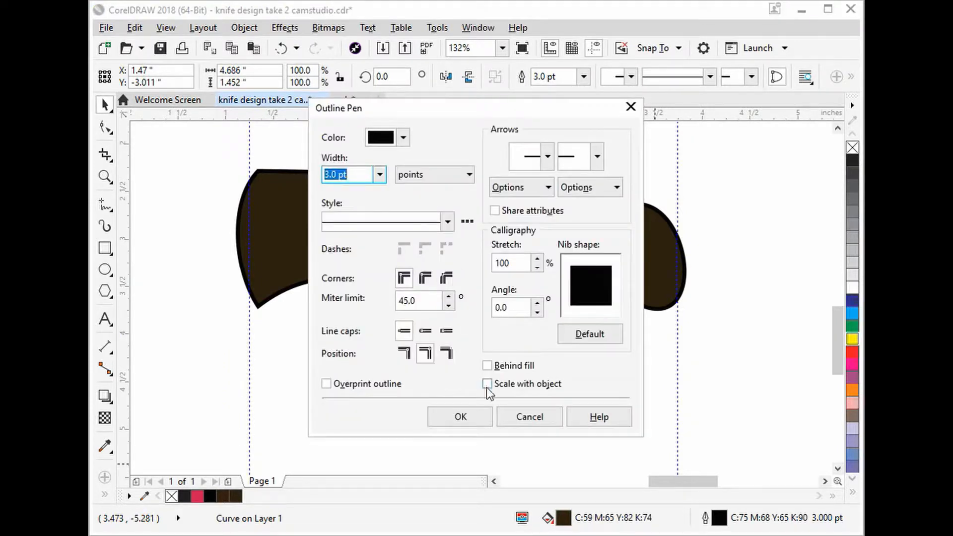
pyautogui.click(379, 174)
pyautogui.click(336, 190)
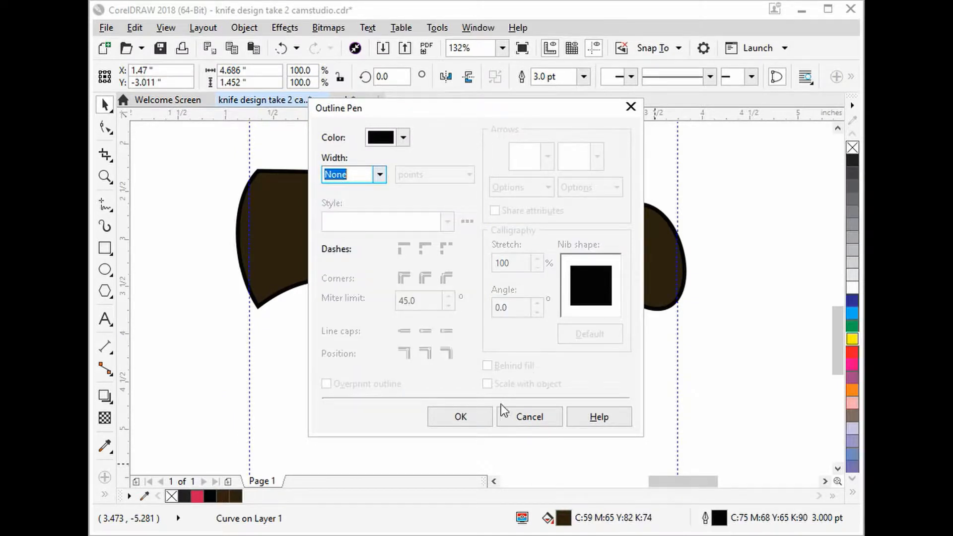
pyautogui.click(475, 420)
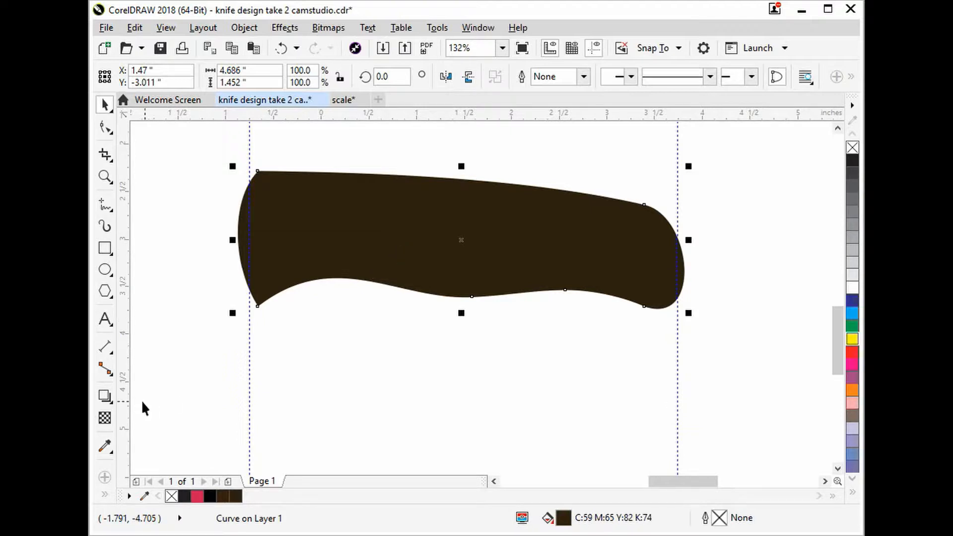
# Apply a linear transparency to the brown handle at about 89.4°, fading from opaque at its lower edge to fully transparent near the upper edge.
pyautogui.click(105, 420)
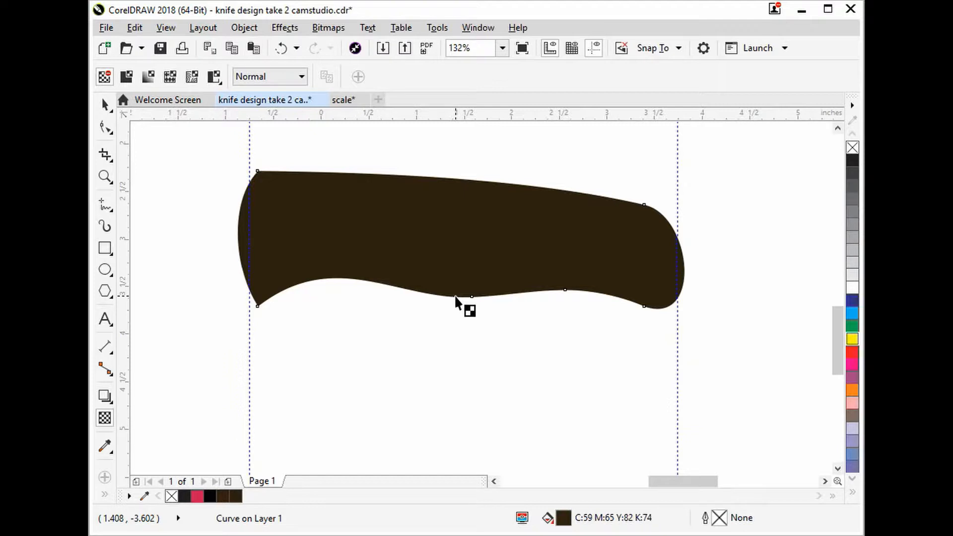
pyautogui.moveTo(456, 297); pyautogui.dragTo(459, 208)
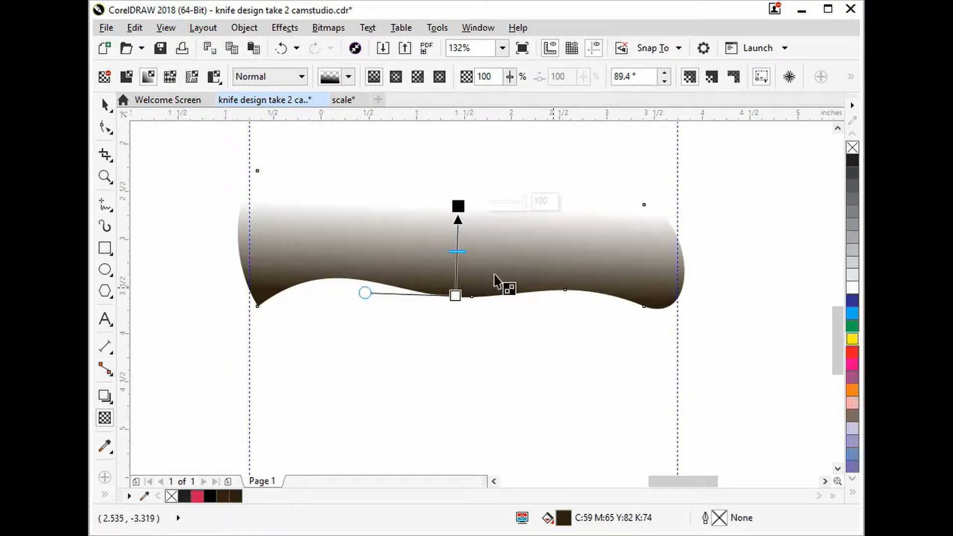
pyautogui.click(104, 177)
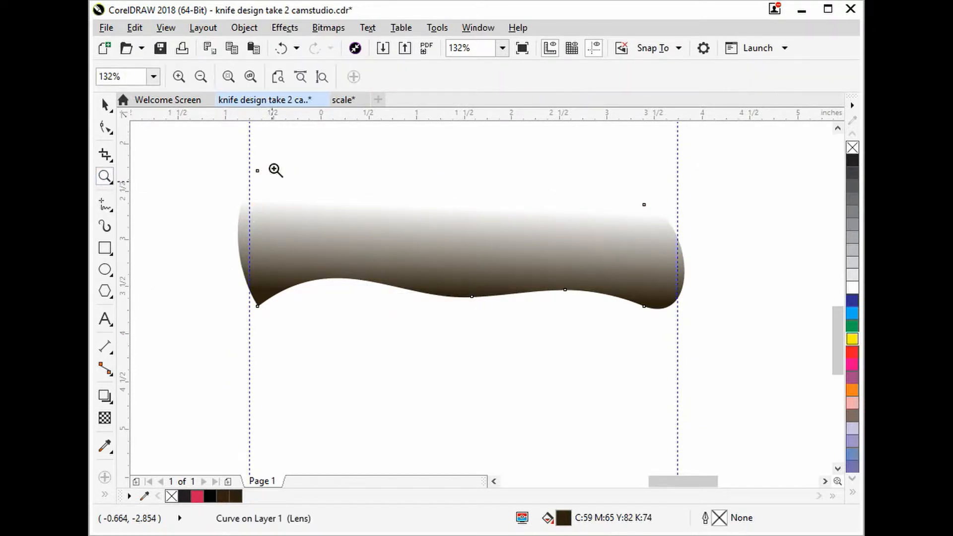
pyautogui.click(277, 78)
pyautogui.click(104, 103)
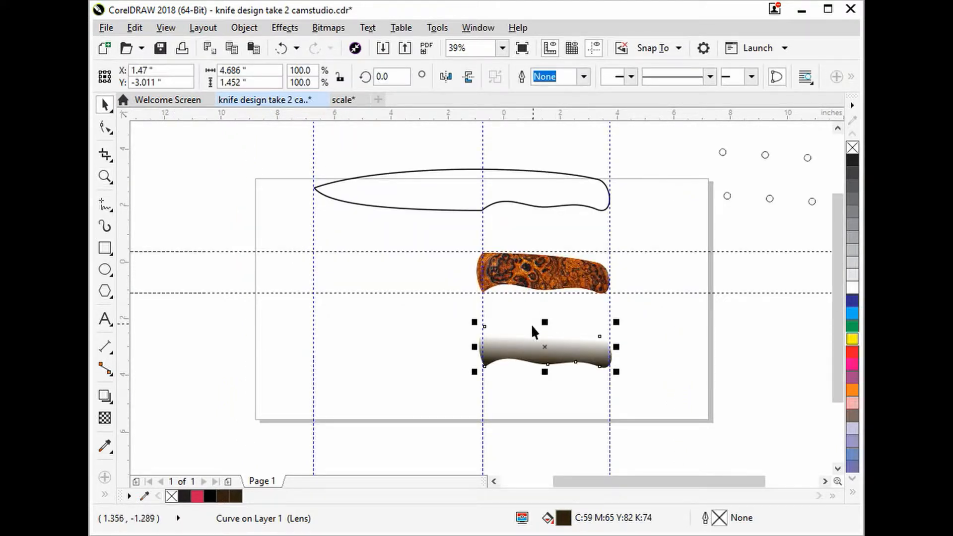
# Overlay the fading brown shape on the wood-textured handle, aligning their edges with its centre at about X 1.374", Y -0.383".
pyautogui.moveTo(532, 341); pyautogui.dragTo(529, 269)
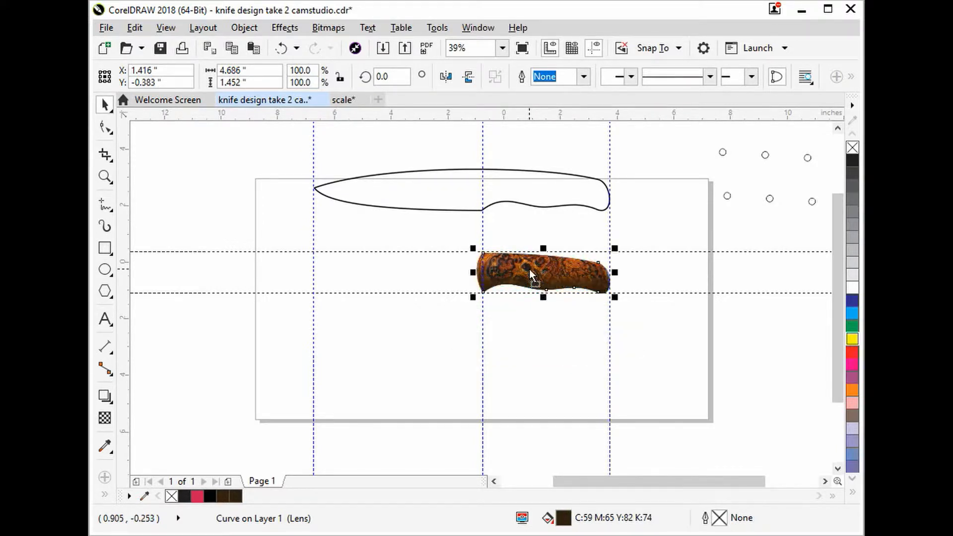
pyautogui.click(105, 175)
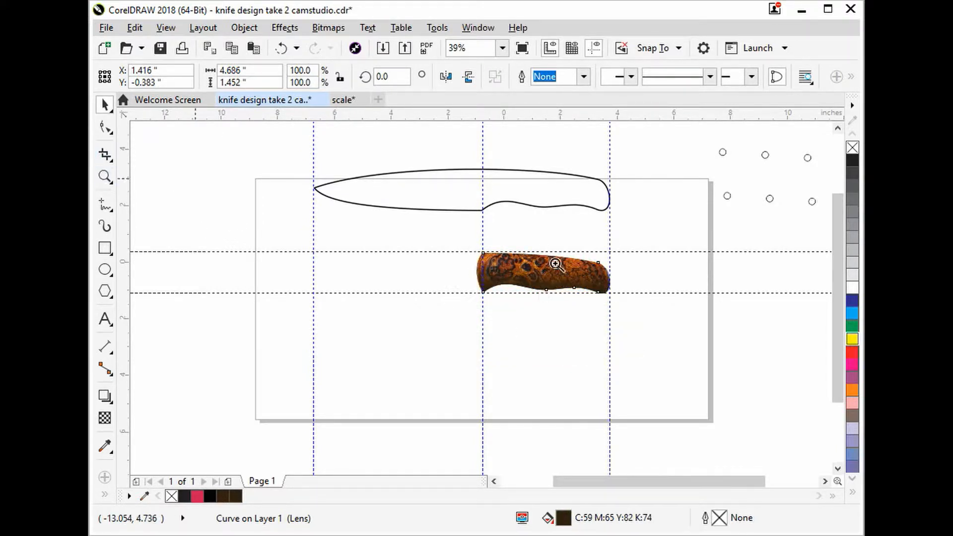
pyautogui.moveTo(447, 231); pyautogui.dragTo(629, 322)
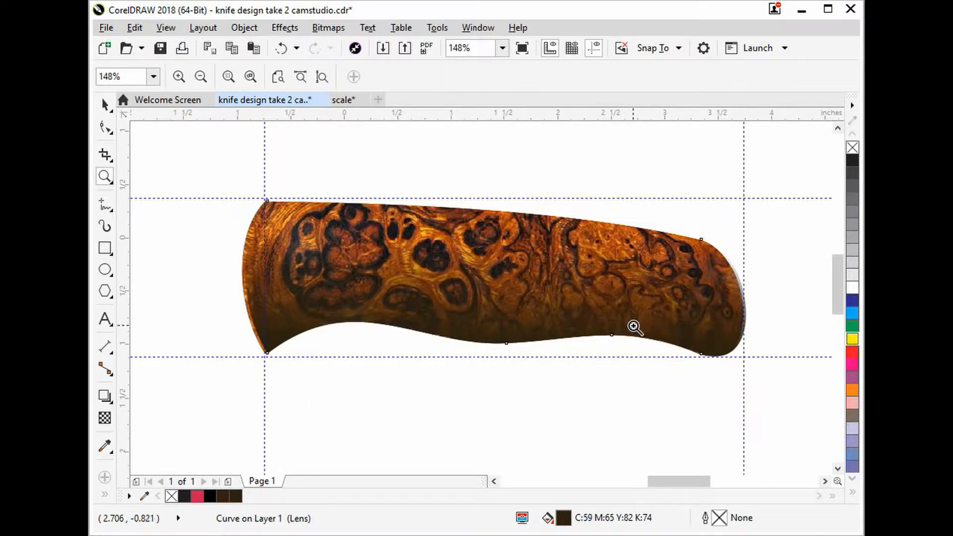
pyautogui.click(105, 105)
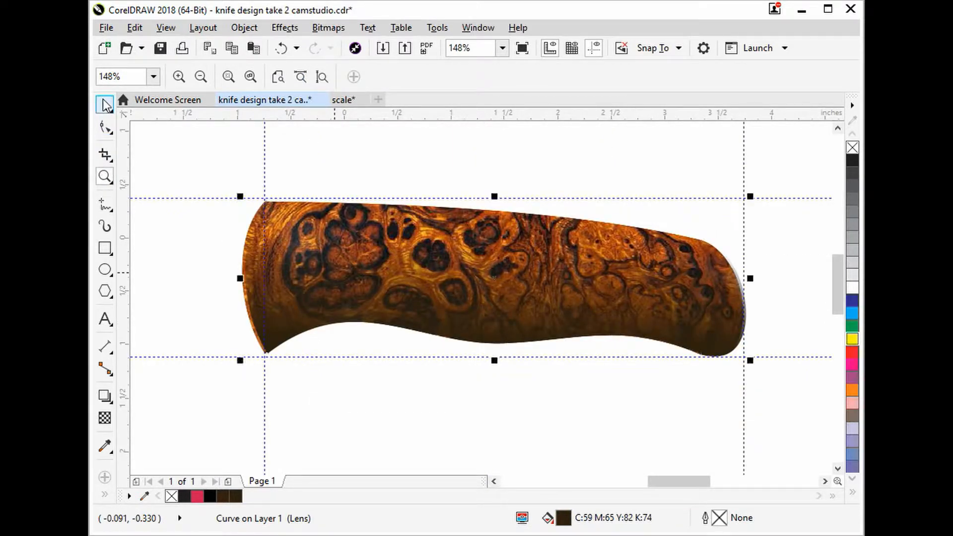
pyautogui.moveTo(455, 255); pyautogui.dragTo(430, 272)
pyautogui.click(466, 180)
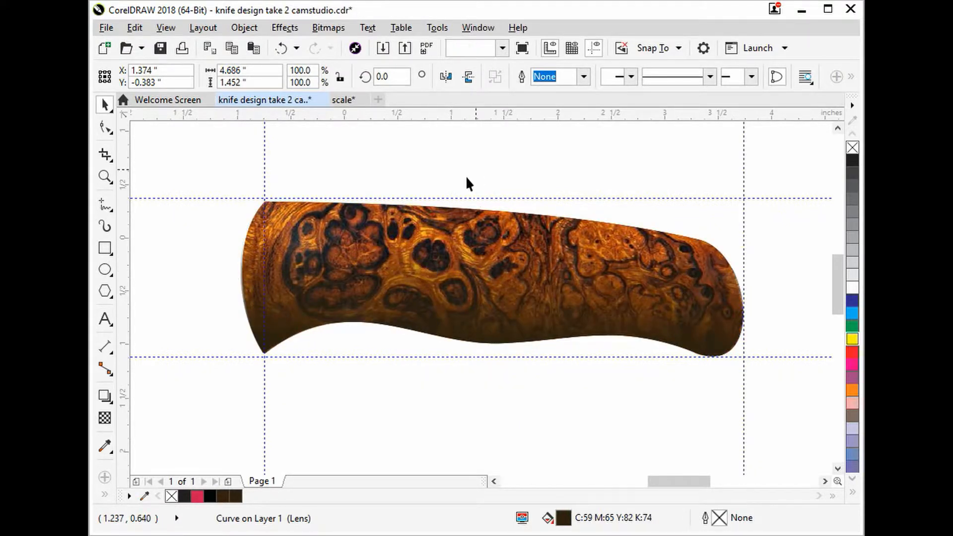
# Move the lower row of three pin circles from beside the page to just below the handle, centred at about X 1.392", Y -2.099".
pyautogui.press('z')
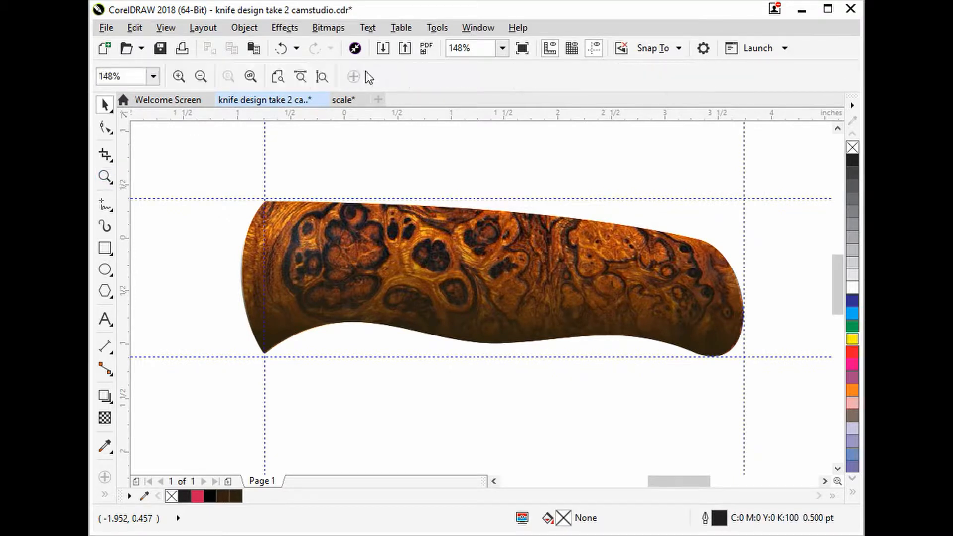
pyautogui.click(279, 78)
pyautogui.press('F10')
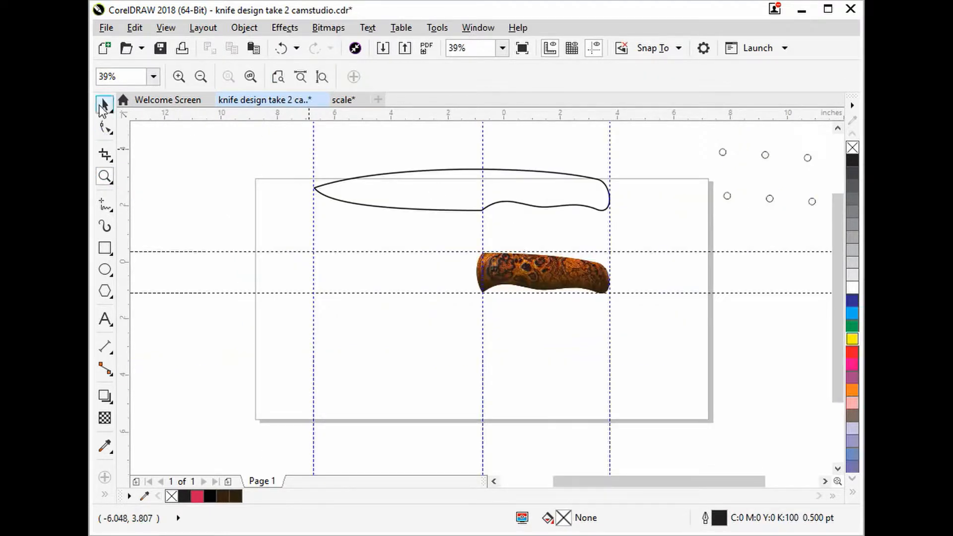
pyautogui.click(103, 104)
pyautogui.moveTo(720, 183); pyautogui.dragTo(821, 221)
pyautogui.moveTo(742, 198); pyautogui.dragTo(516, 321)
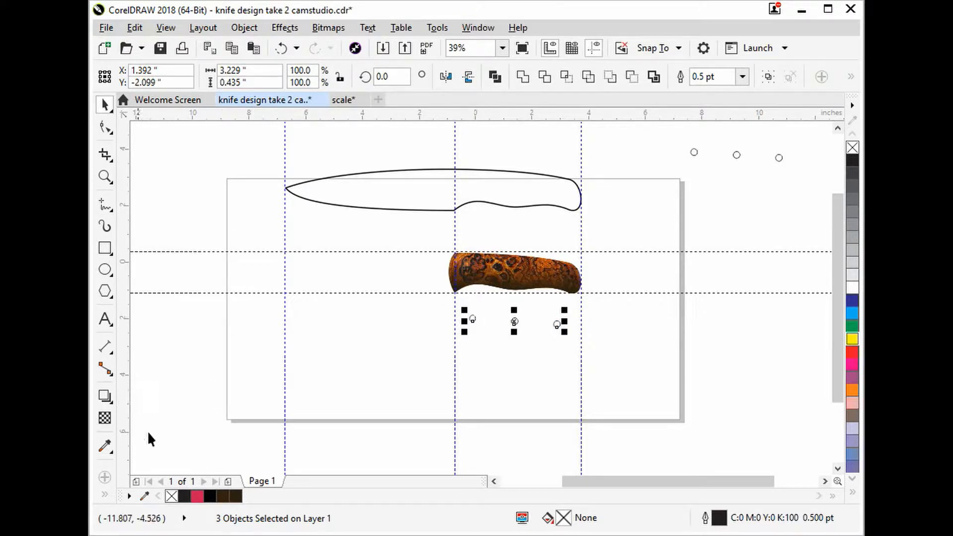
# Give the three selected circles a fountain fill with a gold start colour of C:28 M:28 Y:80 K:1.
pyautogui.doubleClick(548, 519)
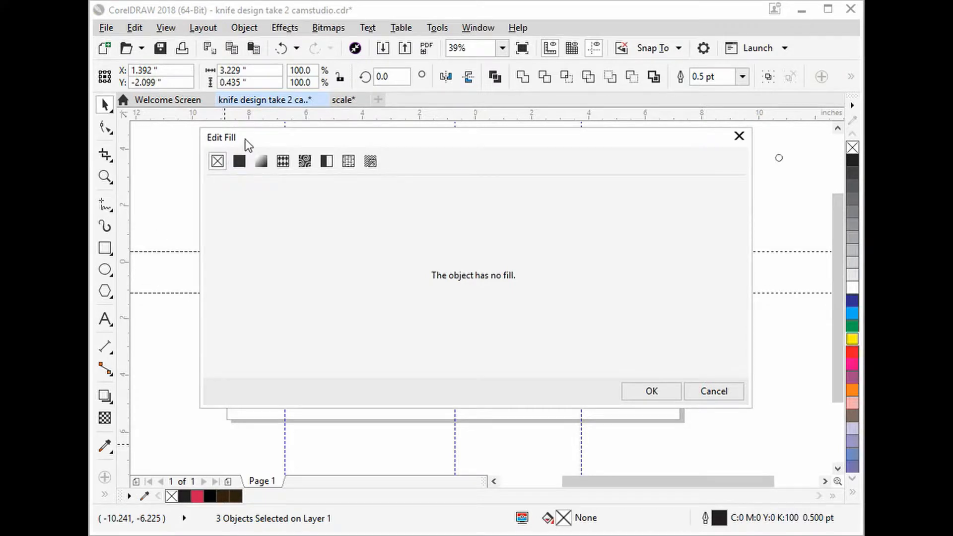
pyautogui.click(261, 162)
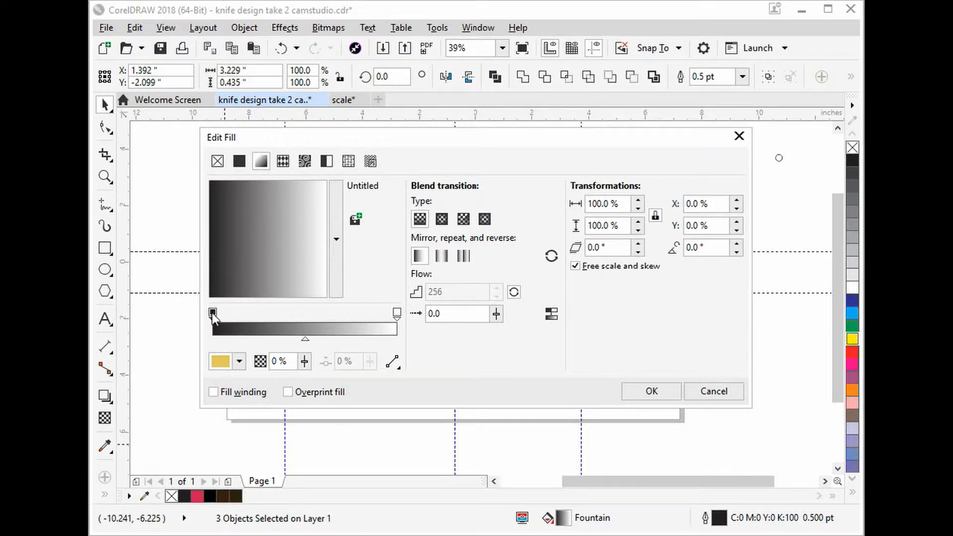
pyautogui.click(239, 361)
pyautogui.click(264, 454)
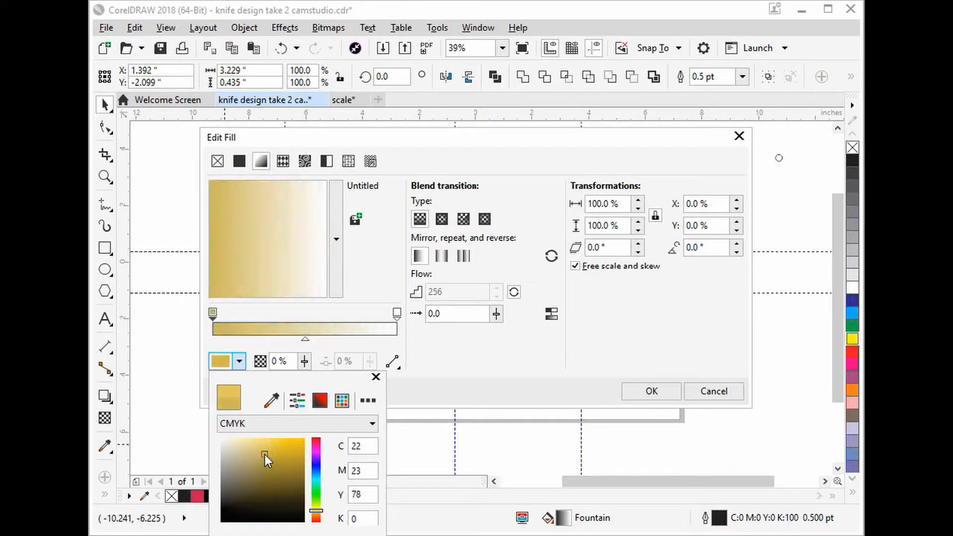
pyautogui.click(264, 461)
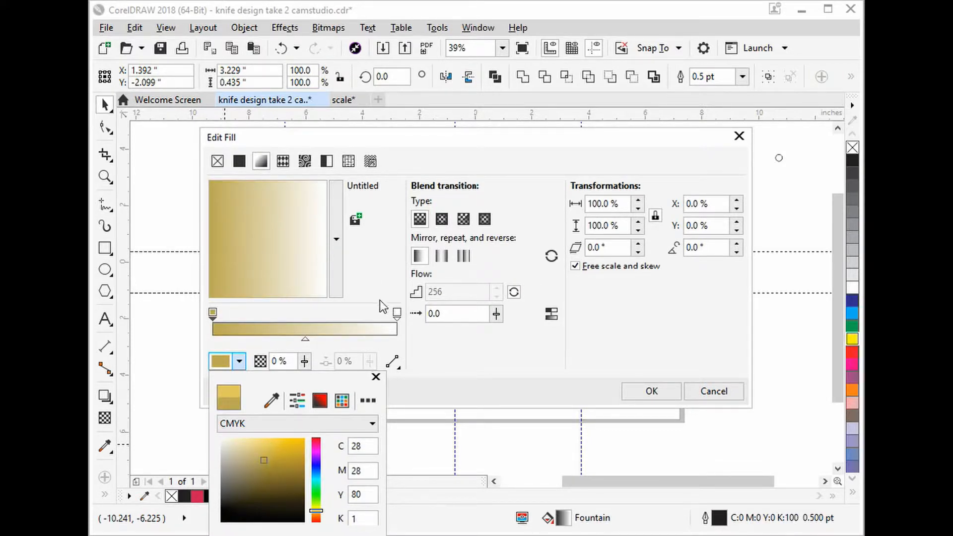
pyautogui.click(398, 312)
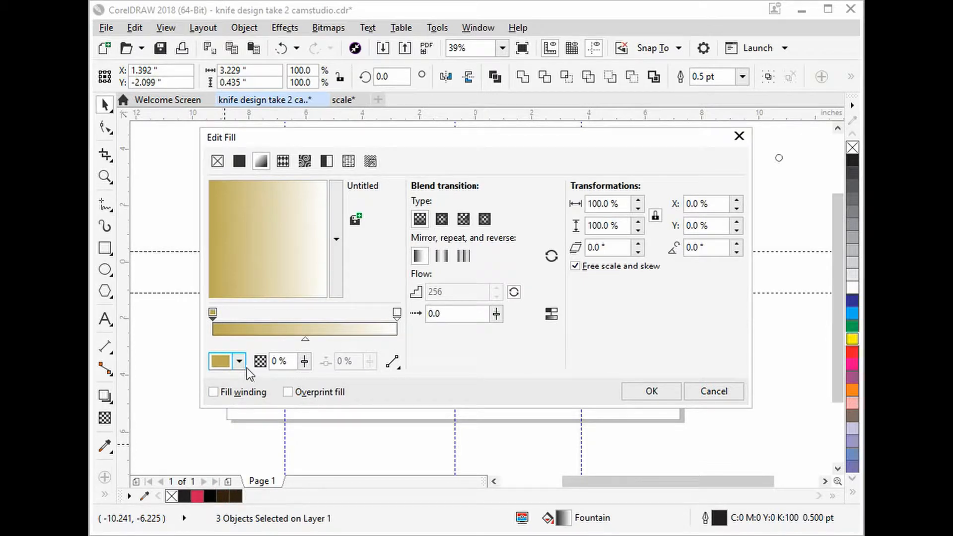
# Set the end colour of the circles' fountain fill to pale cream, C:4 M:2 Y:21 K:0.
pyautogui.click(396, 312)
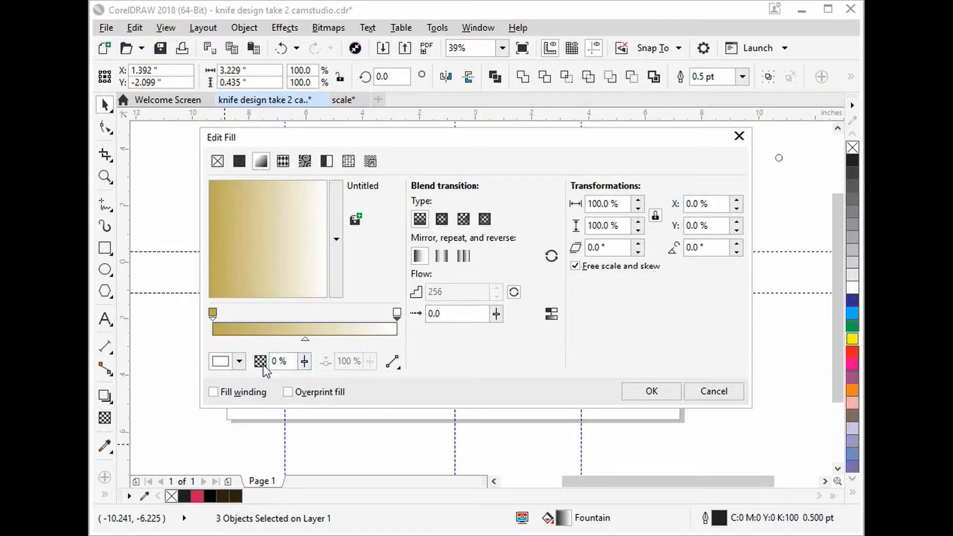
pyautogui.click(239, 362)
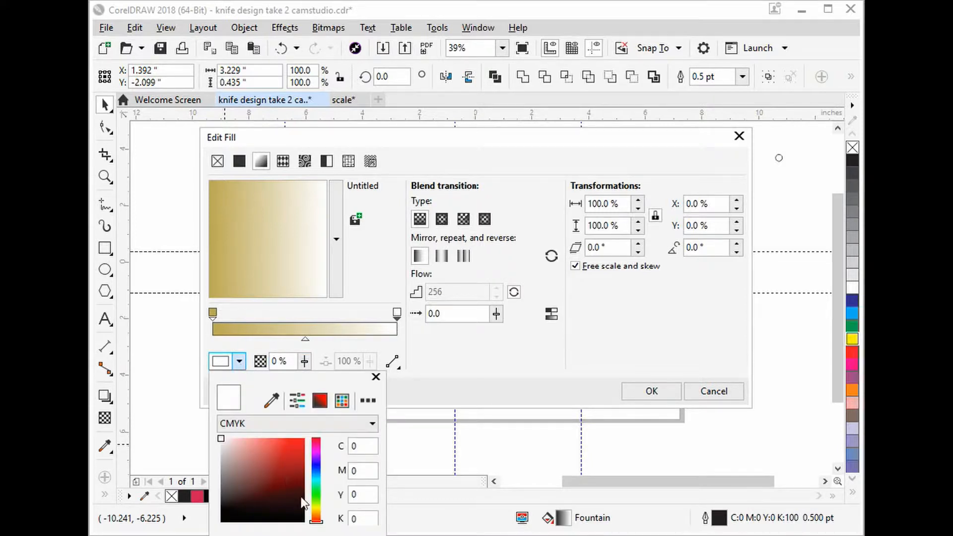
pyautogui.click(314, 510)
pyautogui.click(233, 442)
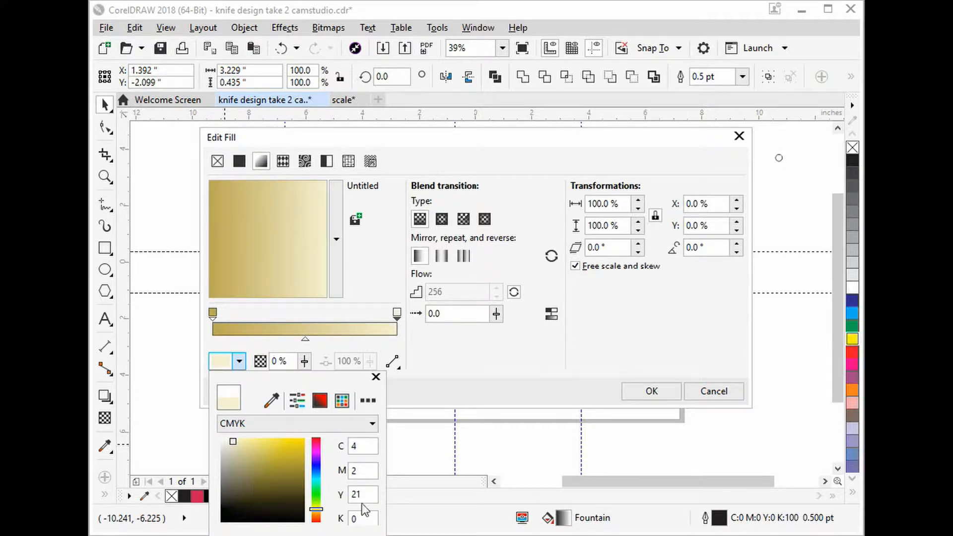
pyautogui.click(641, 397)
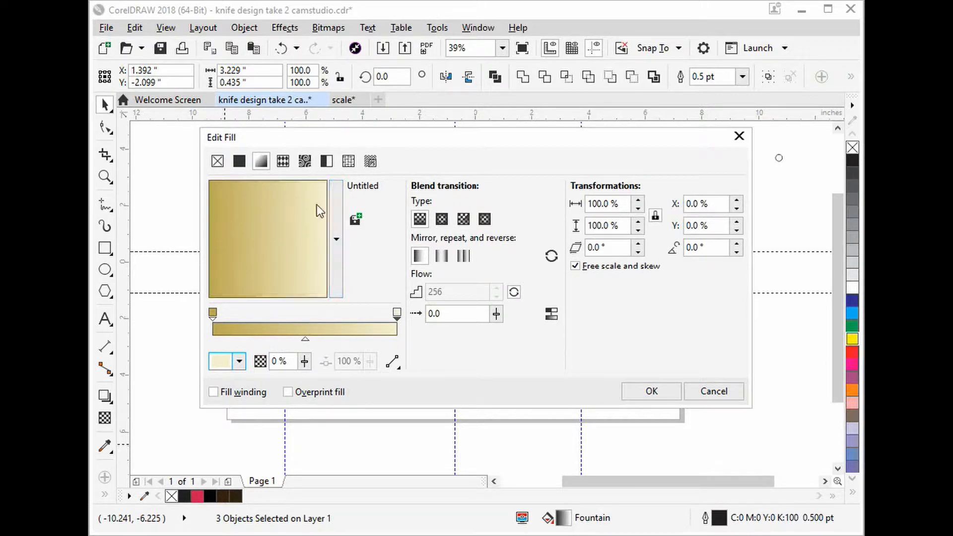
# Rotate the gold fountain fill to about 131.8°, switch it to the rectangular type and apply it to the circles.
pyautogui.moveTo(320, 210); pyautogui.dragTo(238, 201)
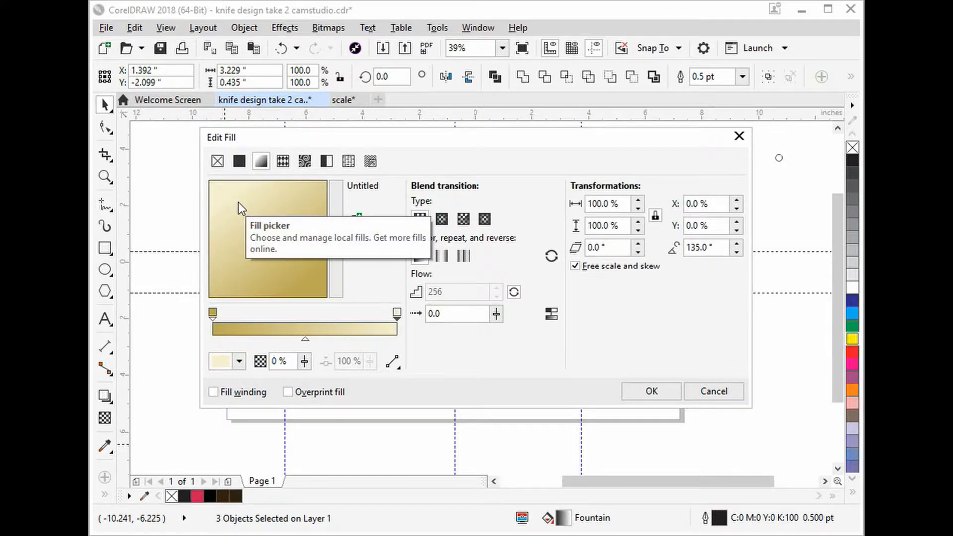
pyautogui.click(237, 204)
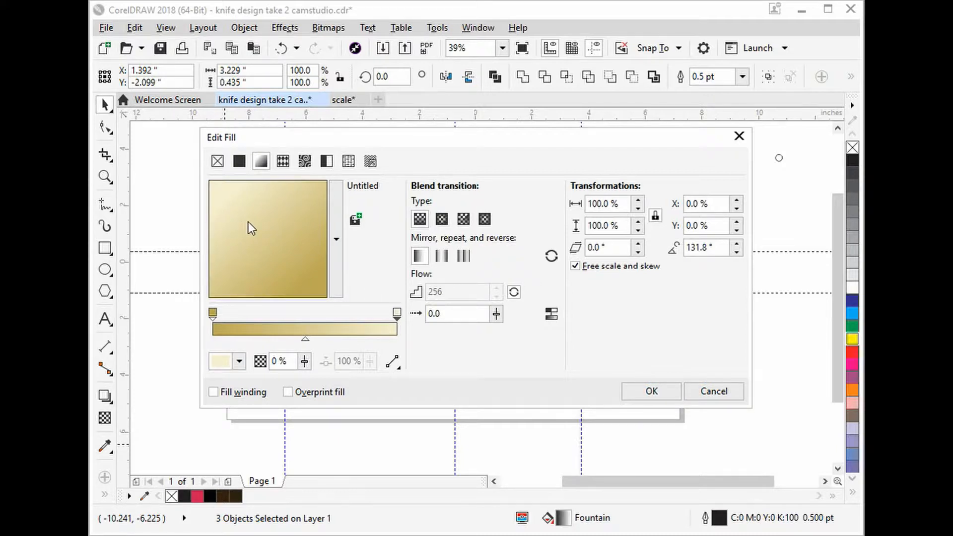
pyautogui.click(484, 219)
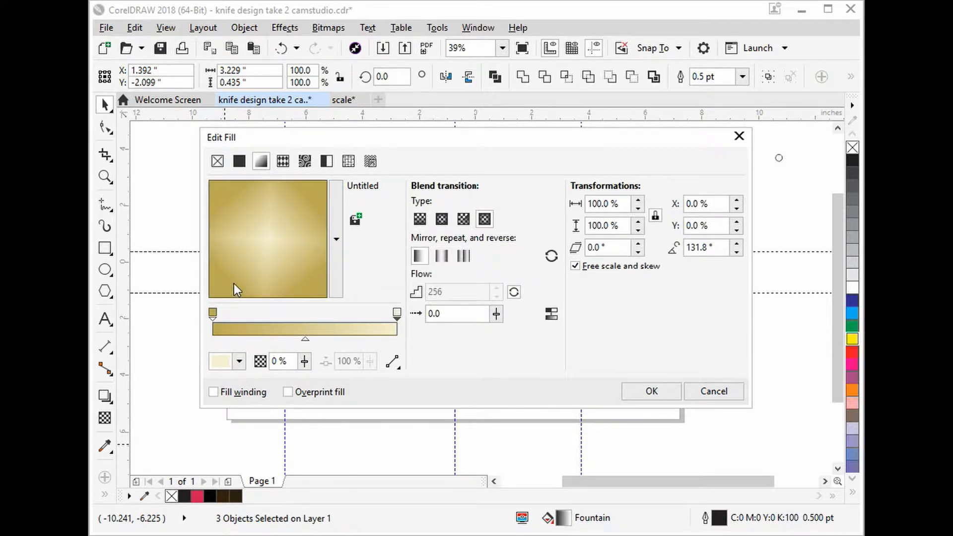
pyautogui.click(668, 390)
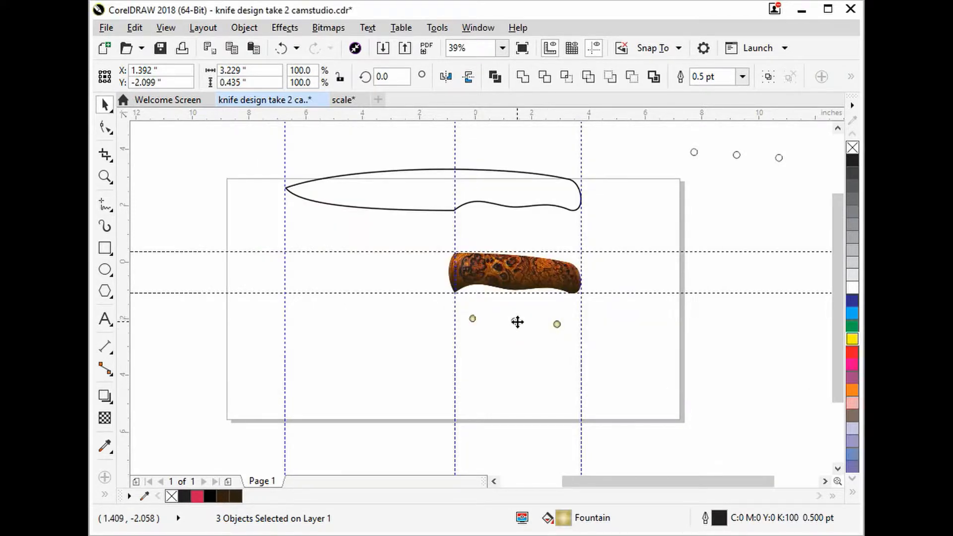
# Place the three gold pins along the wood handle, centred at about X 1.338", Y -0.4", and select the pins.
pyautogui.moveTo(517, 322); pyautogui.dragTo(517, 273)
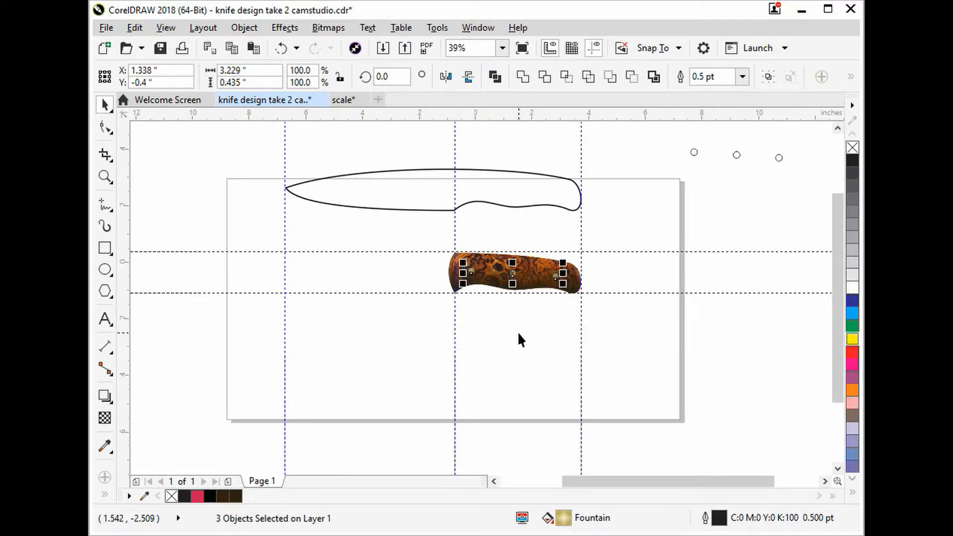
pyautogui.click(564, 406)
pyautogui.click(110, 181)
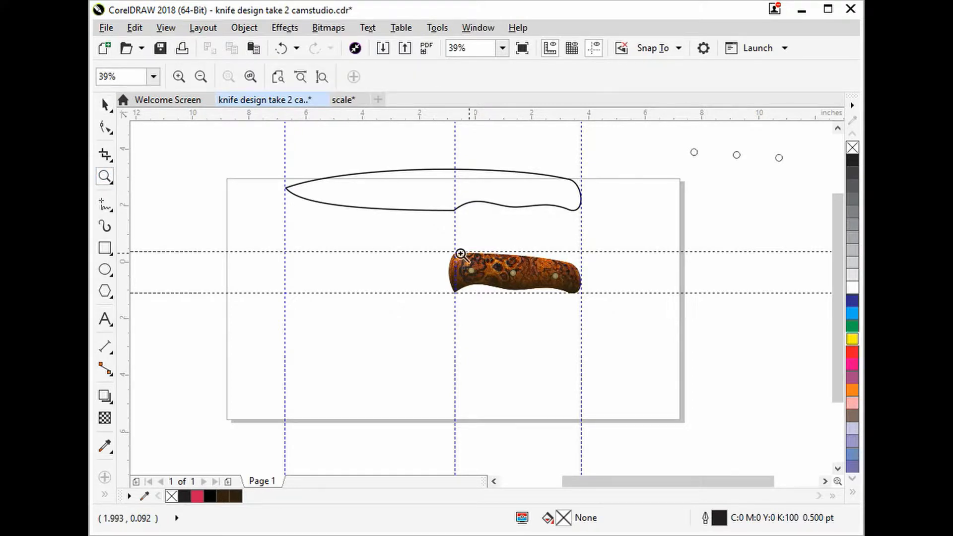
pyautogui.moveTo(437, 245)
pyautogui.mouseDown()
pyautogui.moveTo(629, 334)
pyautogui.moveTo(618, 347)
pyautogui.mouseUp()
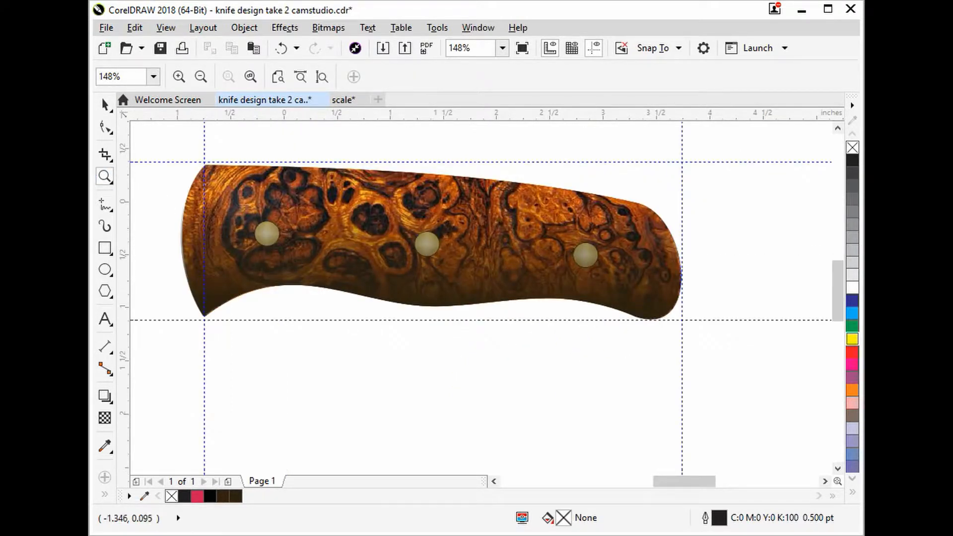
pyautogui.click(105, 106)
pyautogui.moveTo(187, 148); pyautogui.dragTo(614, 303)
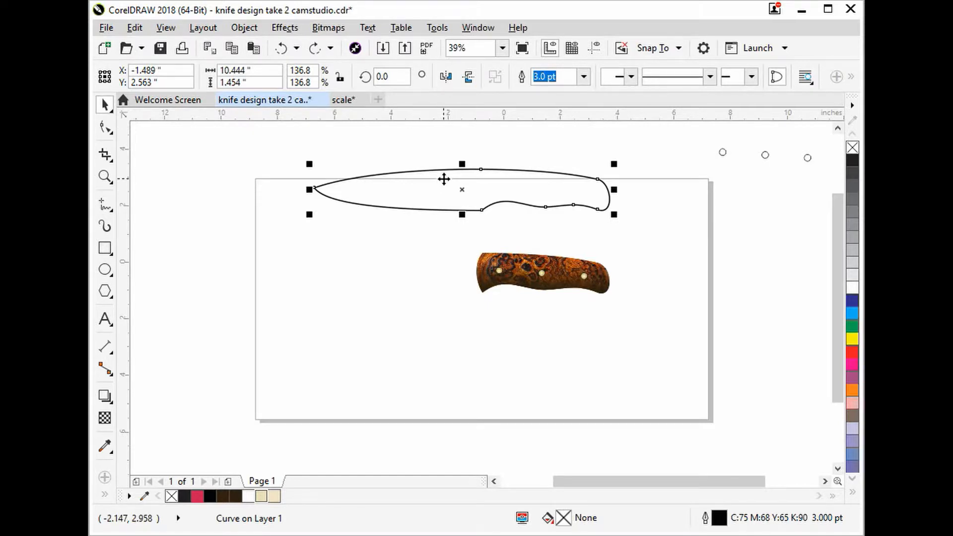
# Fill the knife outline with a linear fountain fill from light blue-grey to white, angled at about 137.4°.
pyautogui.doubleClick(547, 518)
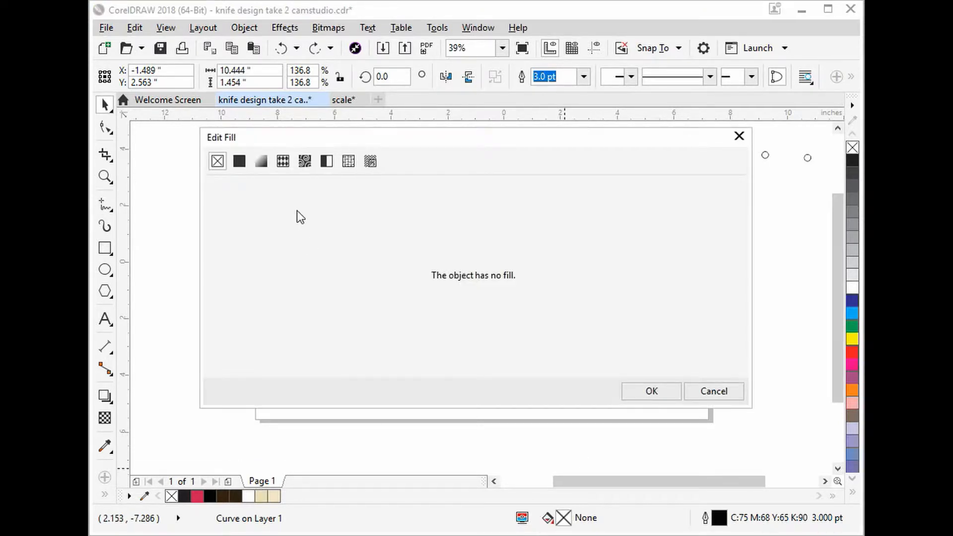
pyautogui.click(260, 160)
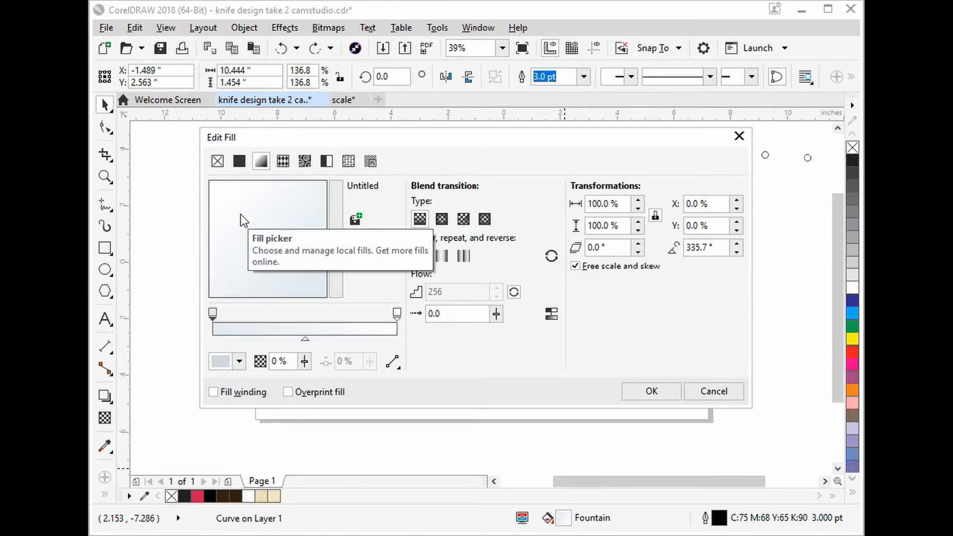
pyautogui.moveTo(243, 220); pyautogui.dragTo(310, 195)
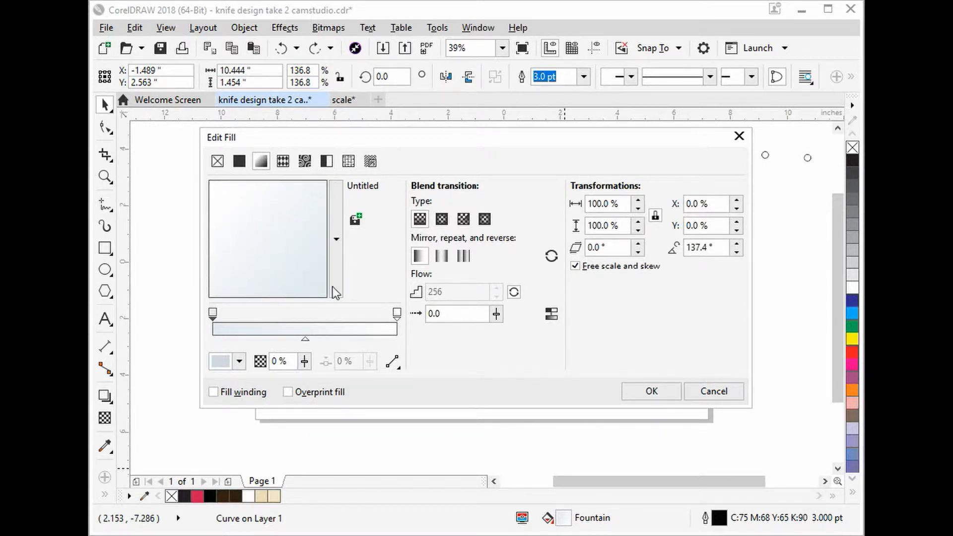
pyautogui.click(651, 391)
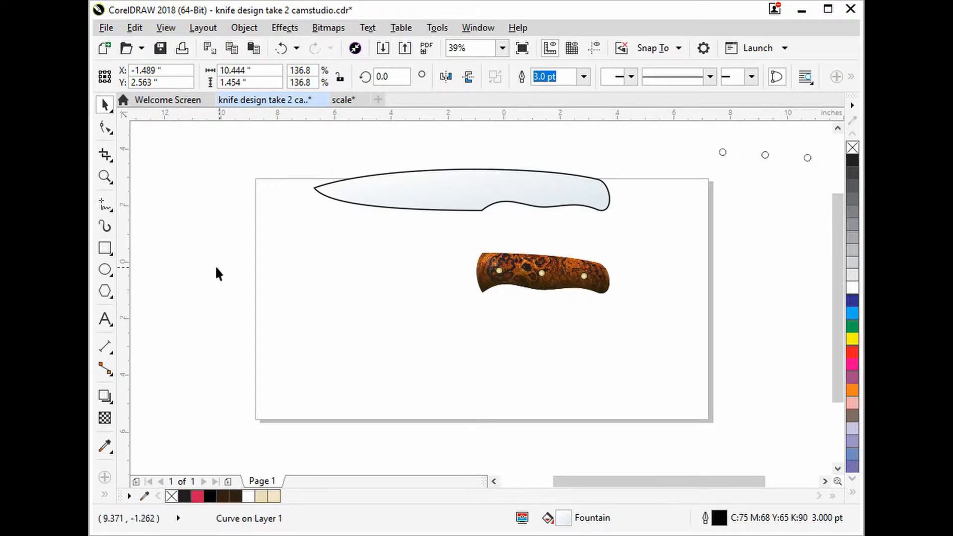
# Draw a rectangle about 5.354" by 1.866" over the blade behind its tip and remove the rectangle's fill.
pyautogui.click(104, 176)
pyautogui.moveTo(297, 149); pyautogui.dragTo(504, 250)
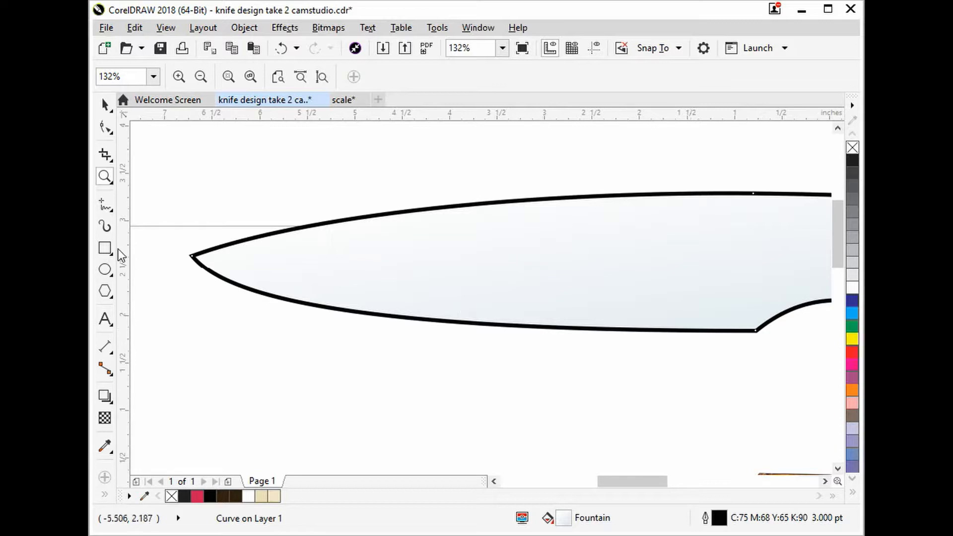
pyautogui.click(104, 248)
pyautogui.moveTo(228, 198)
pyautogui.mouseDown()
pyautogui.moveTo(366, 319)
pyautogui.moveTo(659, 341)
pyautogui.moveTo(742, 380)
pyautogui.moveTo(737, 376)
pyautogui.mouseUp()
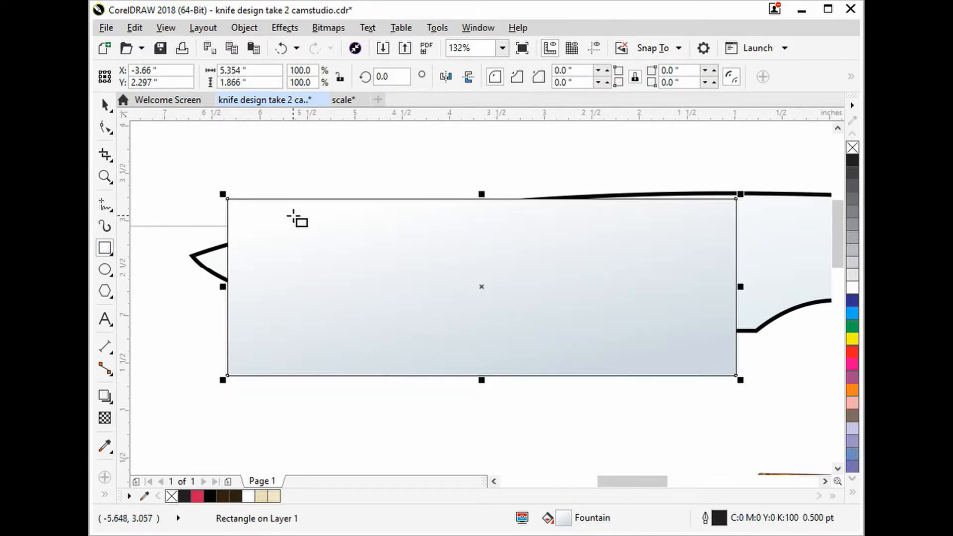
pyautogui.doubleClick(547, 519)
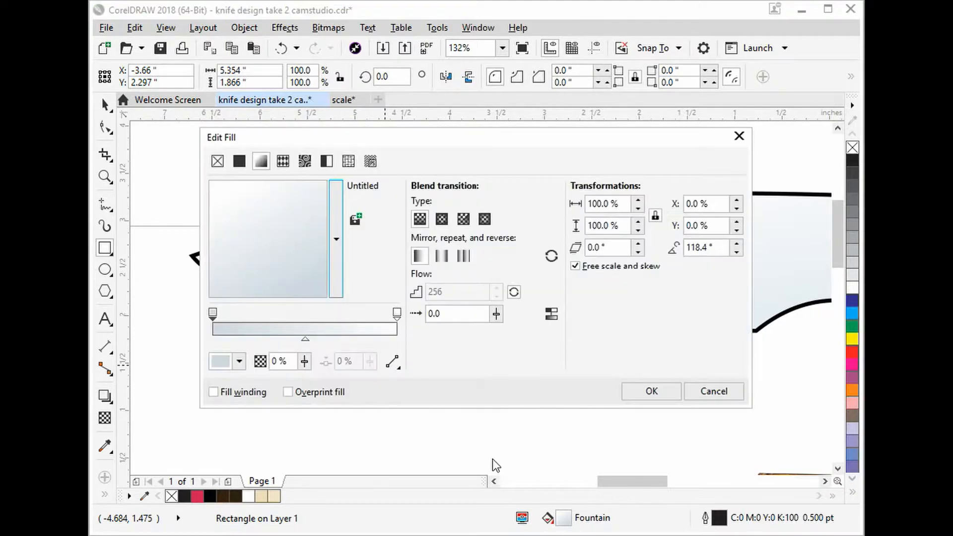
pyautogui.click(218, 158)
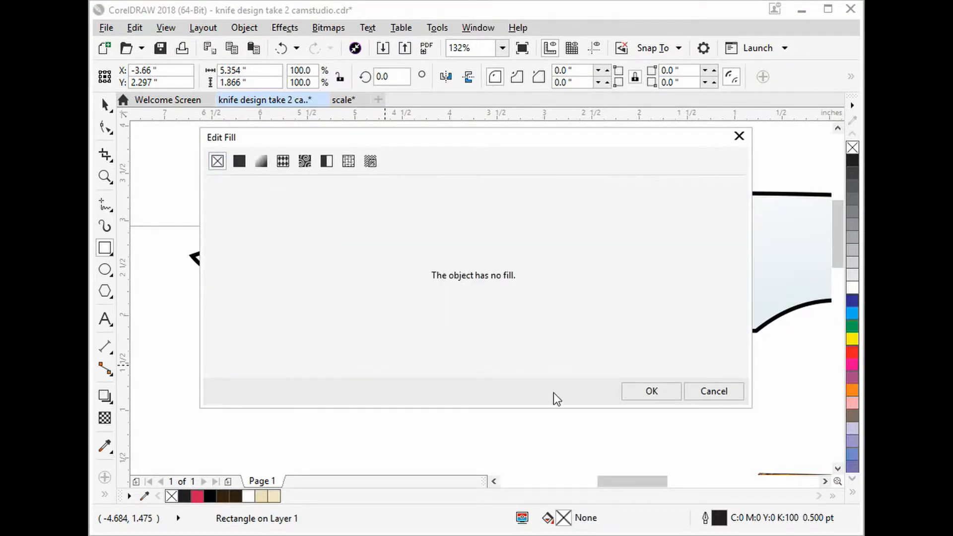
pyautogui.click(651, 390)
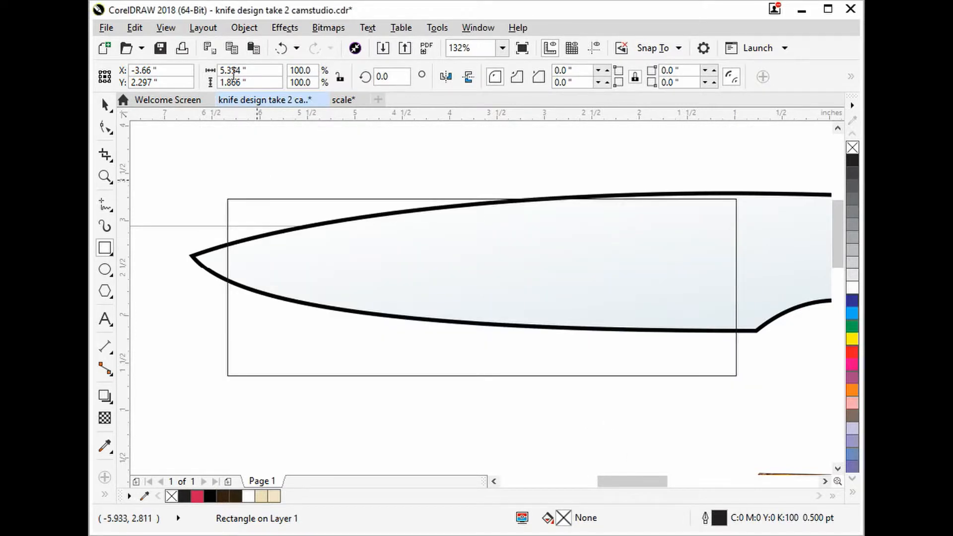
# Convert the rectangle over the blade to curves and move its two handle-side corners inward, the lower one onto the cutting edge.
pyautogui.click(238, 29)
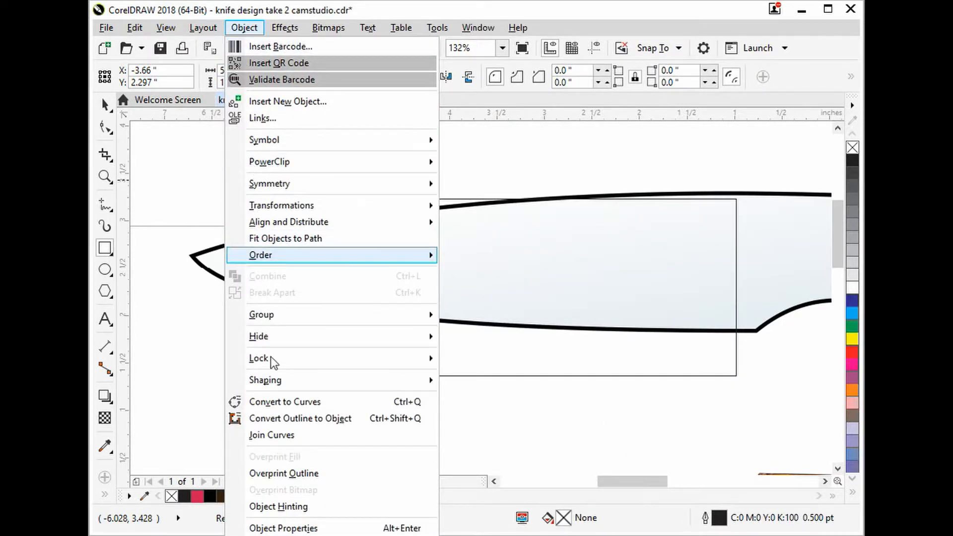
pyautogui.click(287, 406)
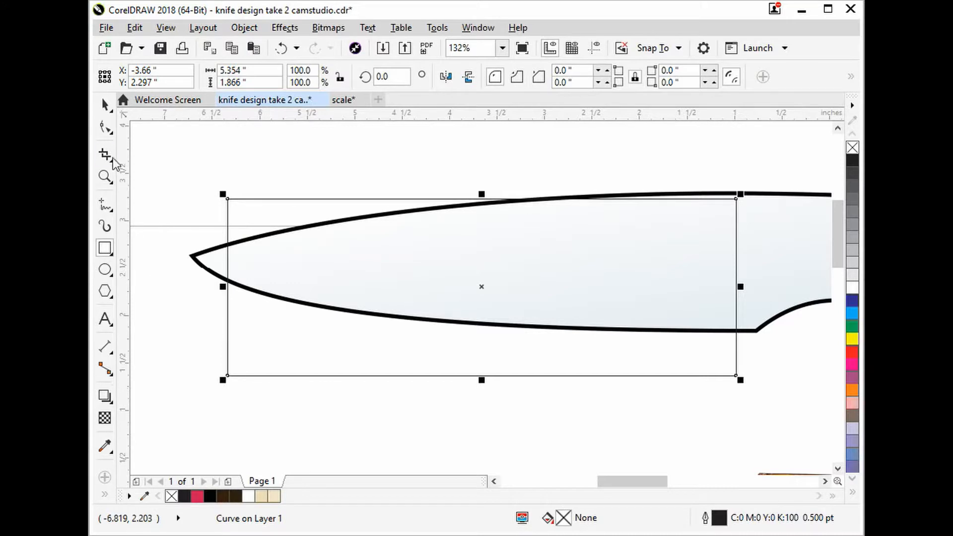
pyautogui.click(106, 128)
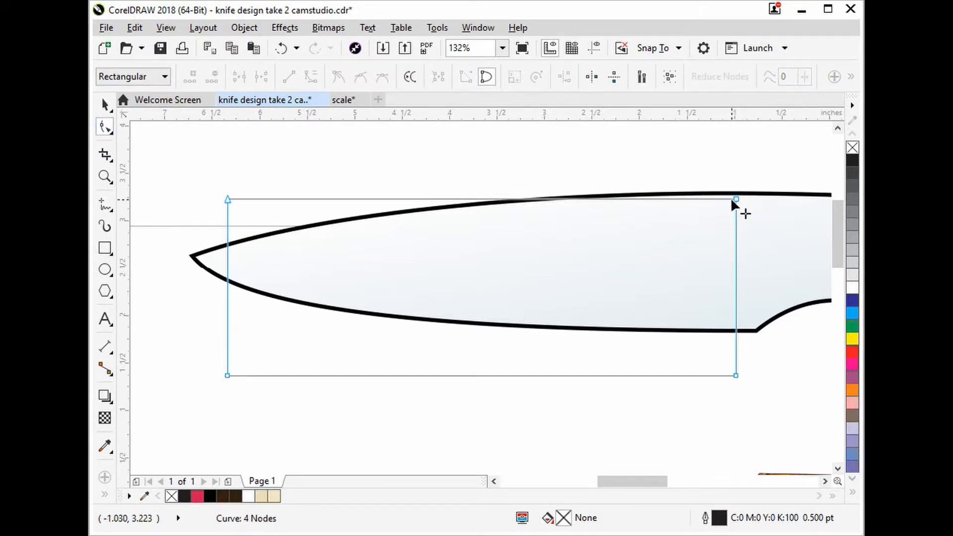
pyautogui.moveTo(735, 198); pyautogui.dragTo(706, 224)
pyautogui.moveTo(735, 375); pyautogui.dragTo(702, 330)
pyautogui.moveTo(705, 222); pyautogui.dragTo(699, 223)
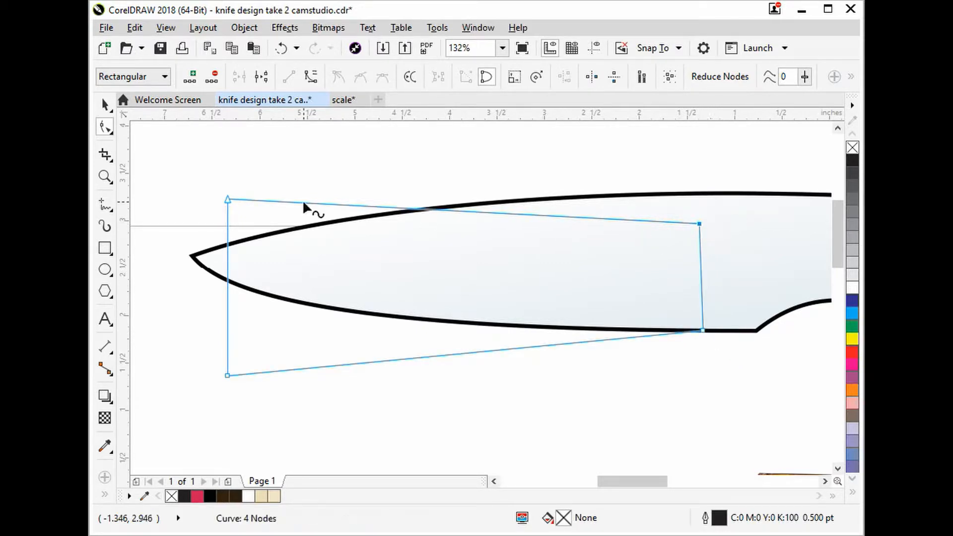
pyautogui.click(701, 329)
# Move the shape's upper tip-side corner onto the blade tip and delete its lower tip-side node.
pyautogui.moveTo(227, 200); pyautogui.dragTo(192, 256)
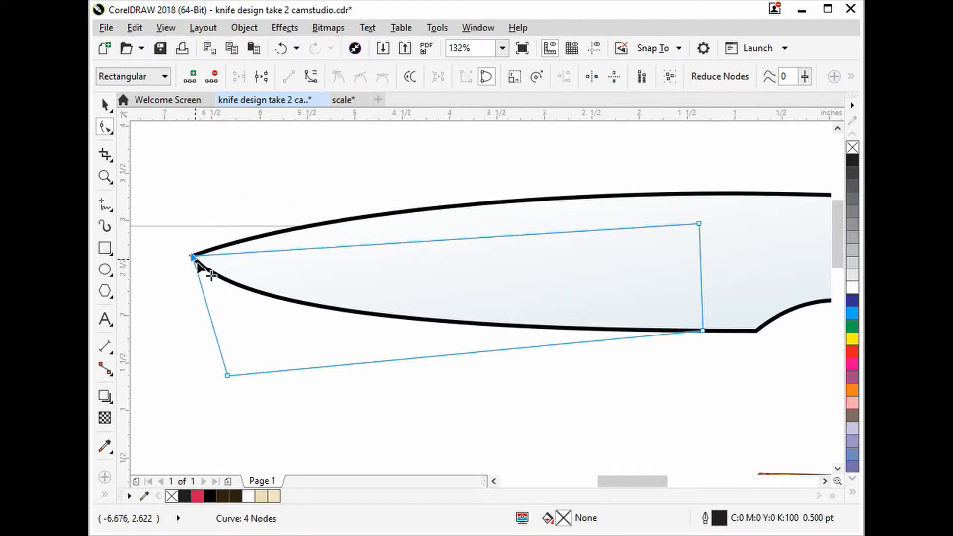
pyautogui.rightClick(226, 375)
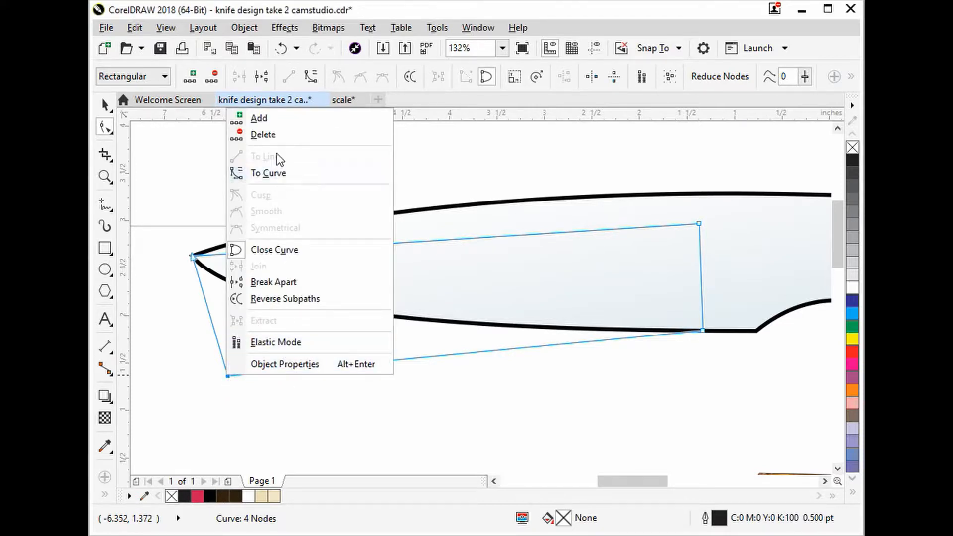
pyautogui.click(276, 138)
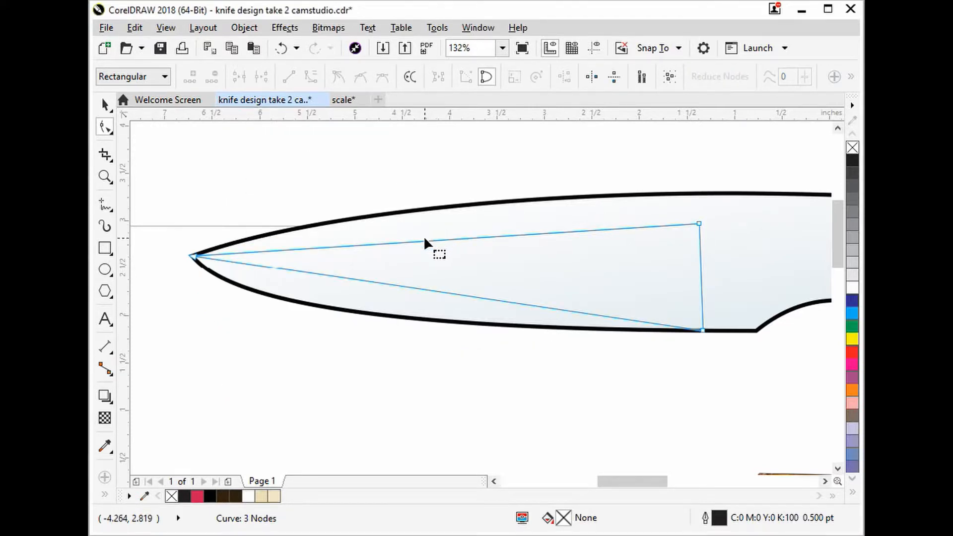
# Add a node on the shape's upper edge, place it on the blade's spine near the tip and curve the segment along the spine.
pyautogui.doubleClick(356, 244)
pyautogui.moveTo(355, 244); pyautogui.dragTo(291, 231)
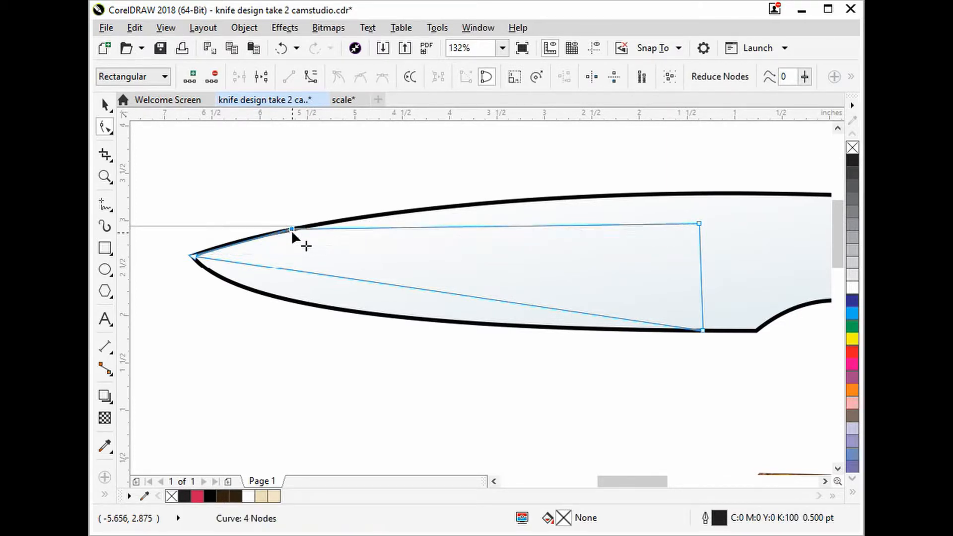
pyautogui.rightClick(292, 230)
pyautogui.click(334, 296)
pyautogui.moveTo(257, 238); pyautogui.dragTo(223, 242)
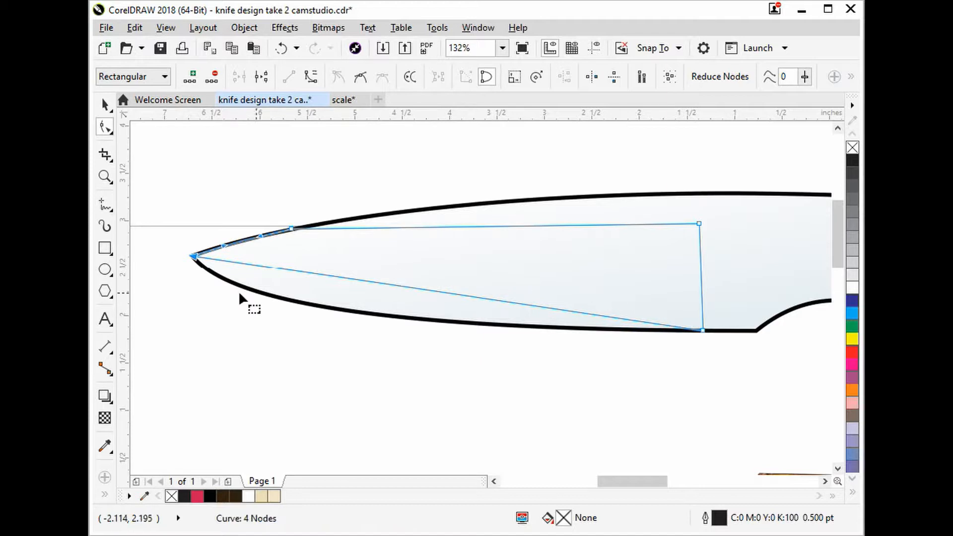
# Convert the shape's lower edge to a curve and bend it to follow the blade's cutting edge from the tip.
pyautogui.rightClick(194, 256)
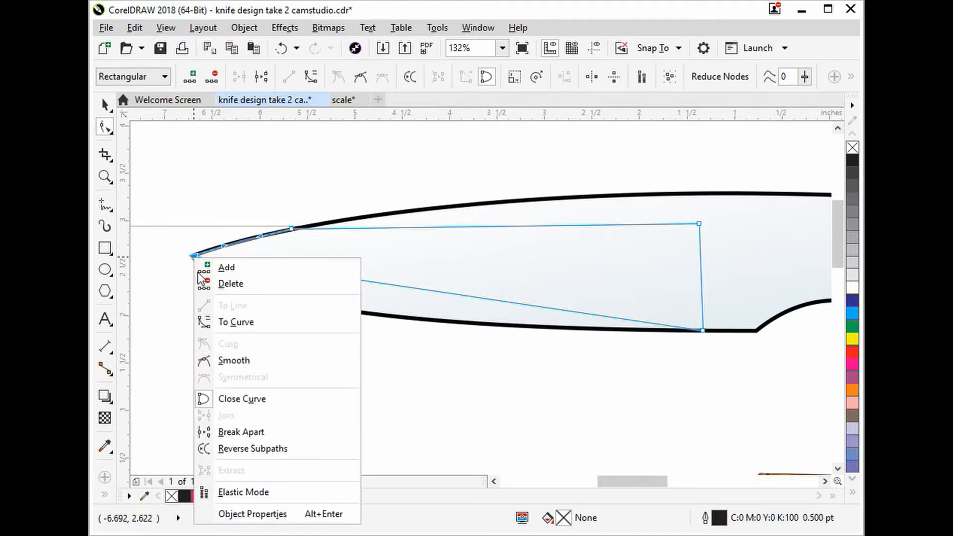
pyautogui.click(240, 321)
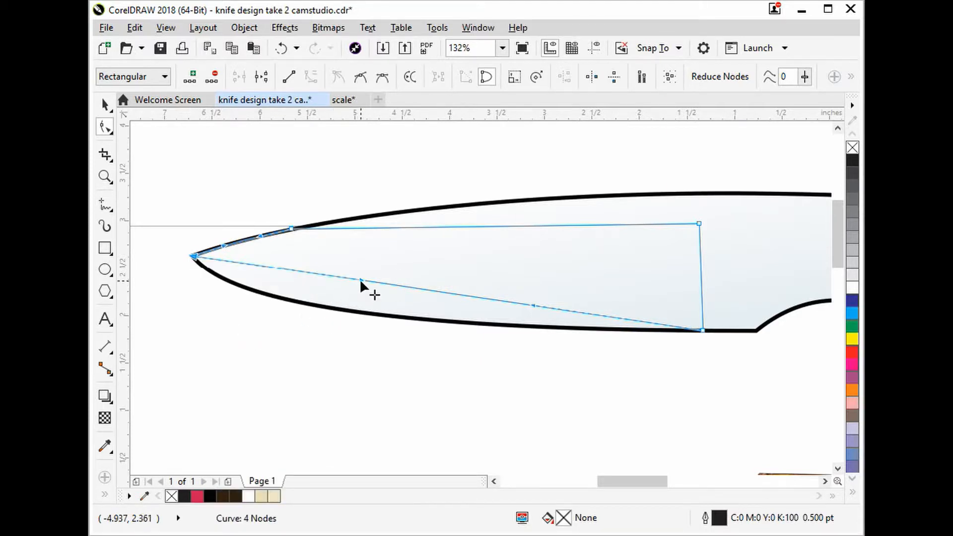
pyautogui.moveTo(366, 282); pyautogui.dragTo(260, 325)
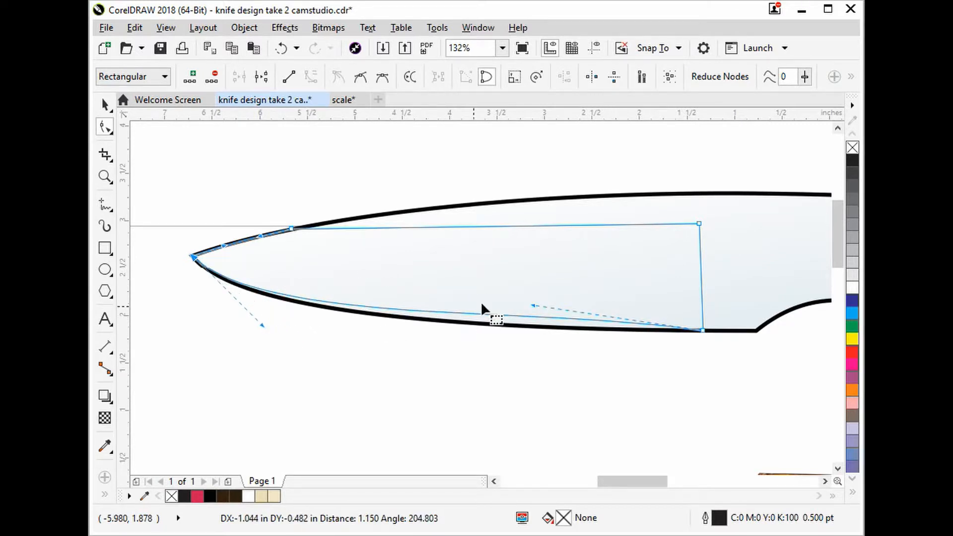
pyautogui.moveTo(531, 305); pyautogui.dragTo(520, 326)
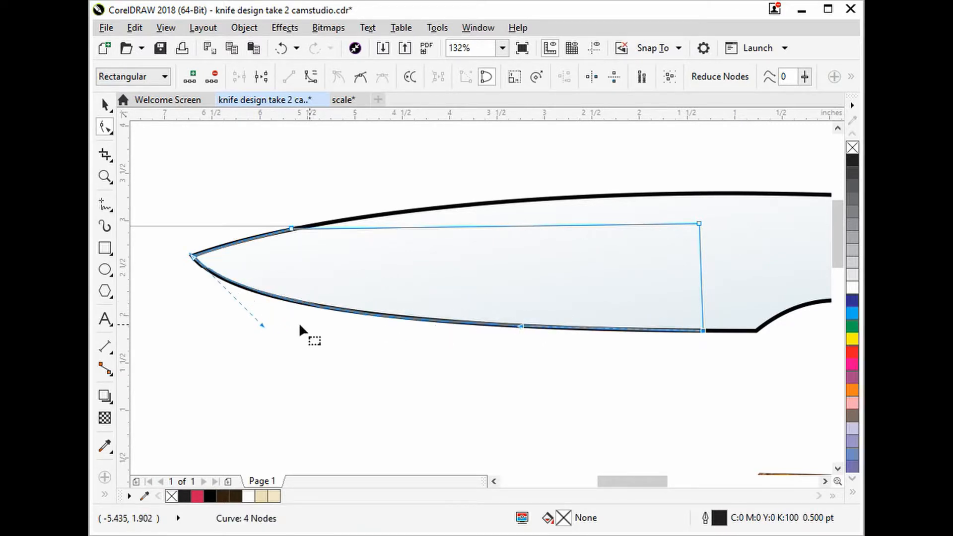
pyautogui.moveTo(261, 325); pyautogui.dragTo(233, 315)
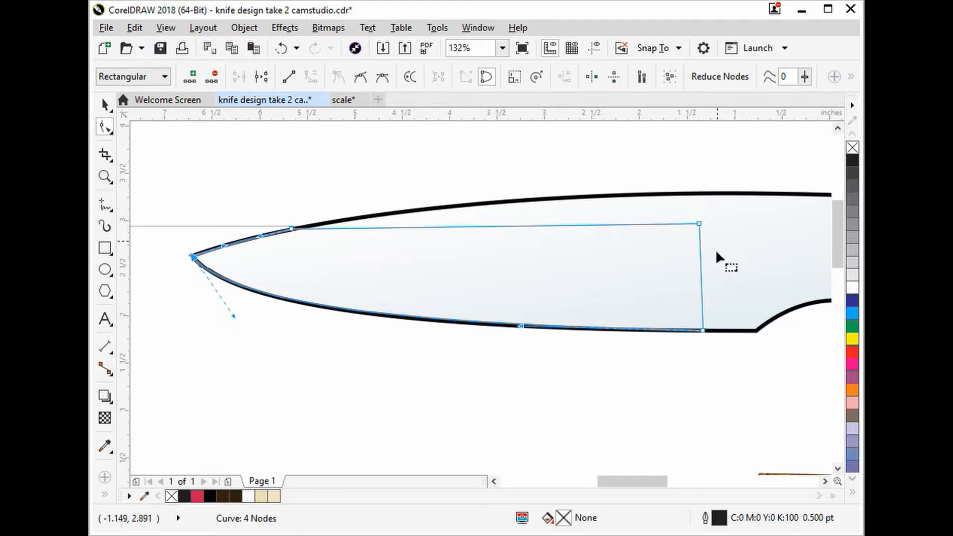
# Round the shape's upper handle-side corner by adding a node on each side, deleting the corner node and curving the segment between them.
pyautogui.doubleClick(671, 223)
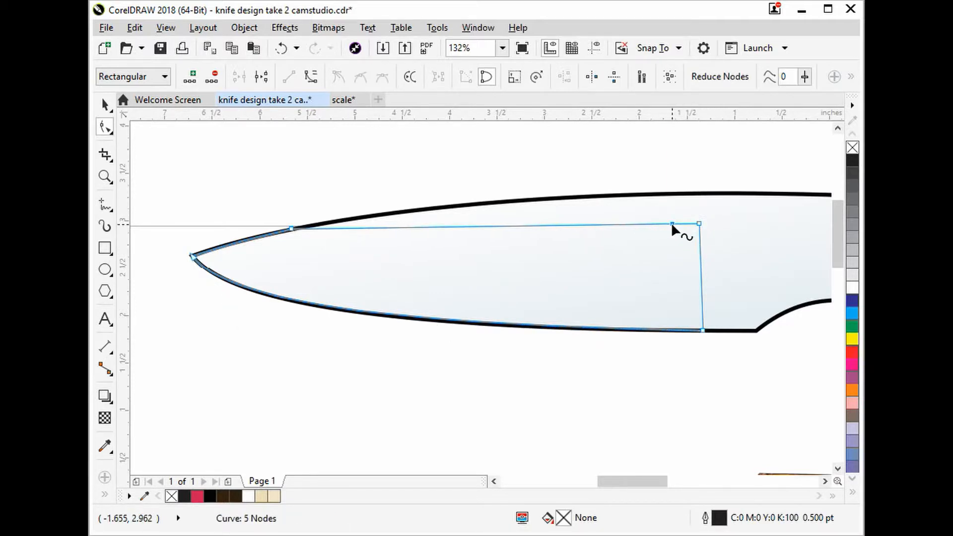
pyautogui.doubleClick(700, 247)
pyautogui.click(700, 224)
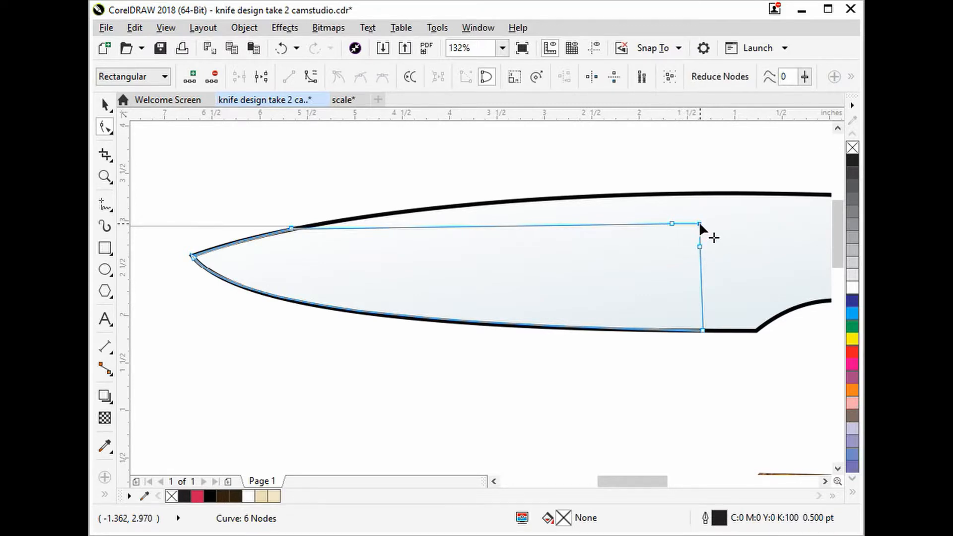
pyautogui.rightClick(701, 225)
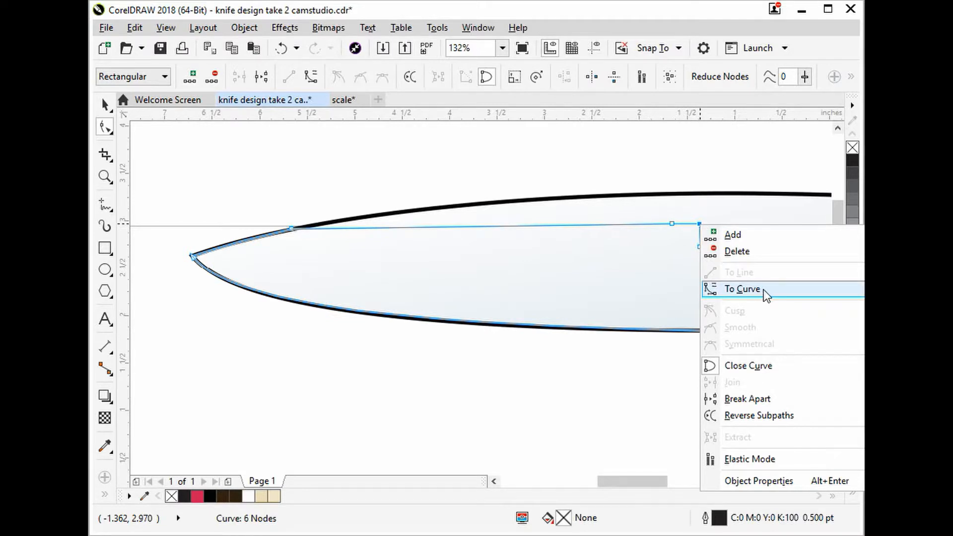
pyautogui.click(753, 252)
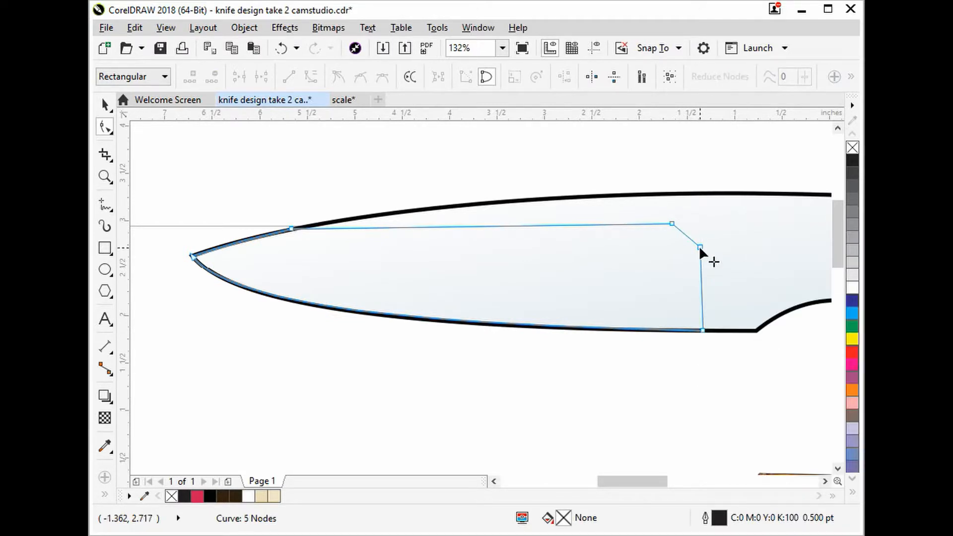
pyautogui.rightClick(700, 248)
pyautogui.click(753, 316)
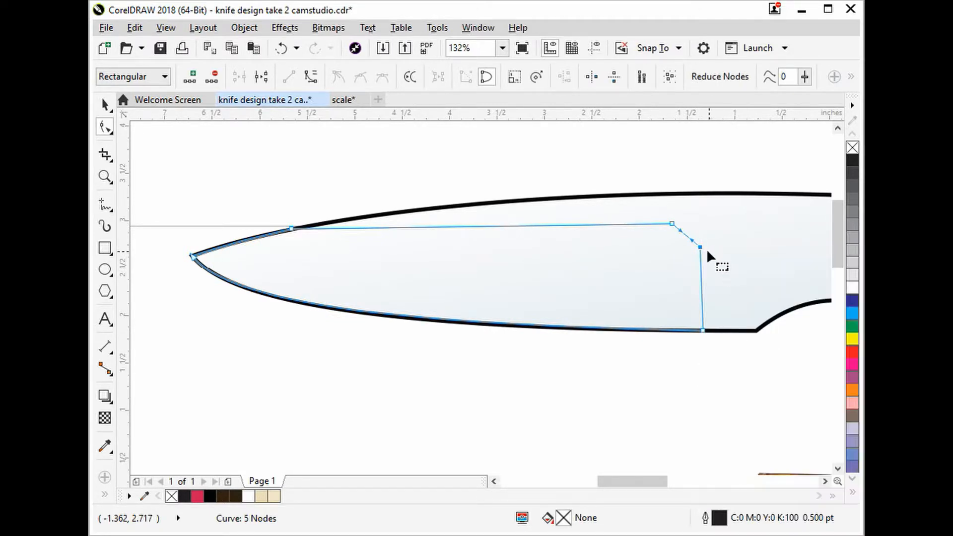
pyautogui.moveTo(693, 240); pyautogui.dragTo(690, 228)
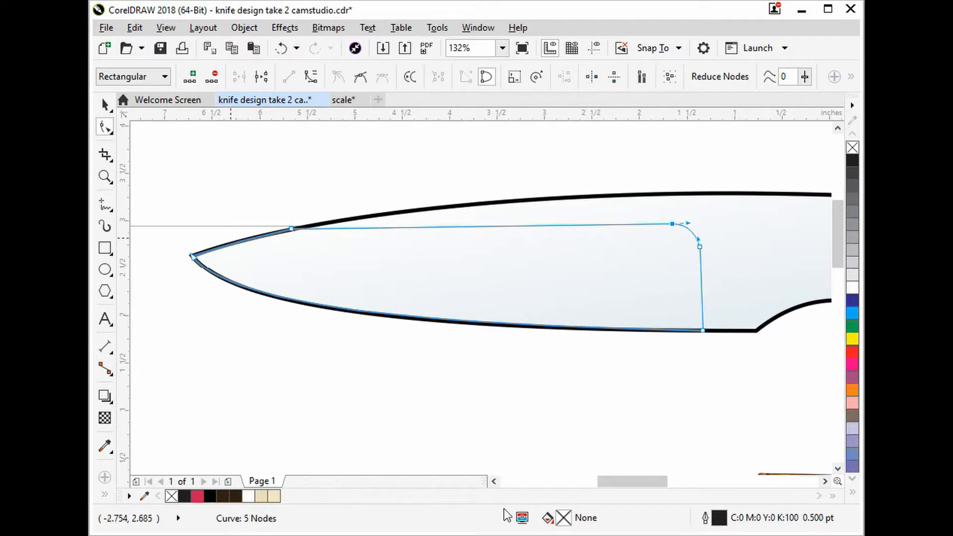
# Fill the blade detail shape with a linear fountain fill from light blue-grey to white, rotated to about 337.4°.
pyautogui.doubleClick(548, 518)
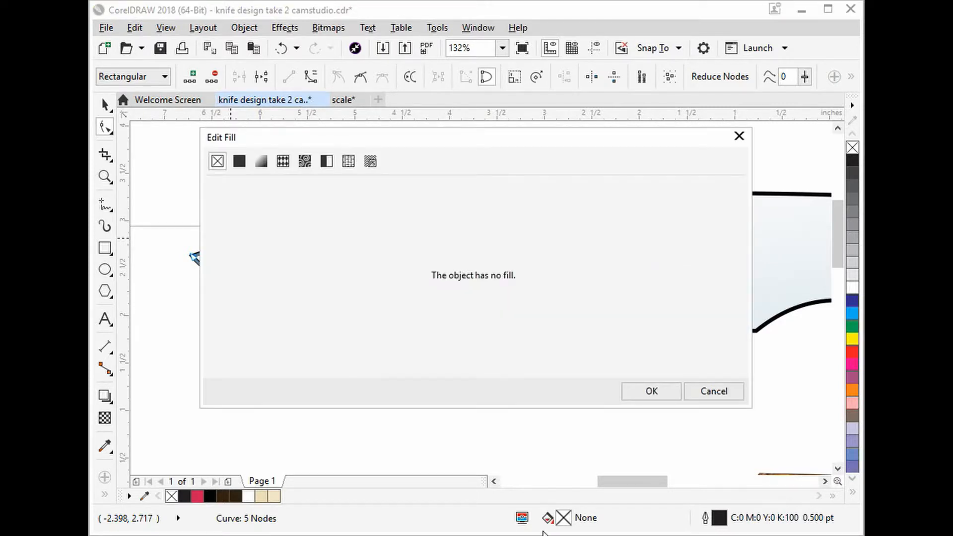
pyautogui.click(262, 161)
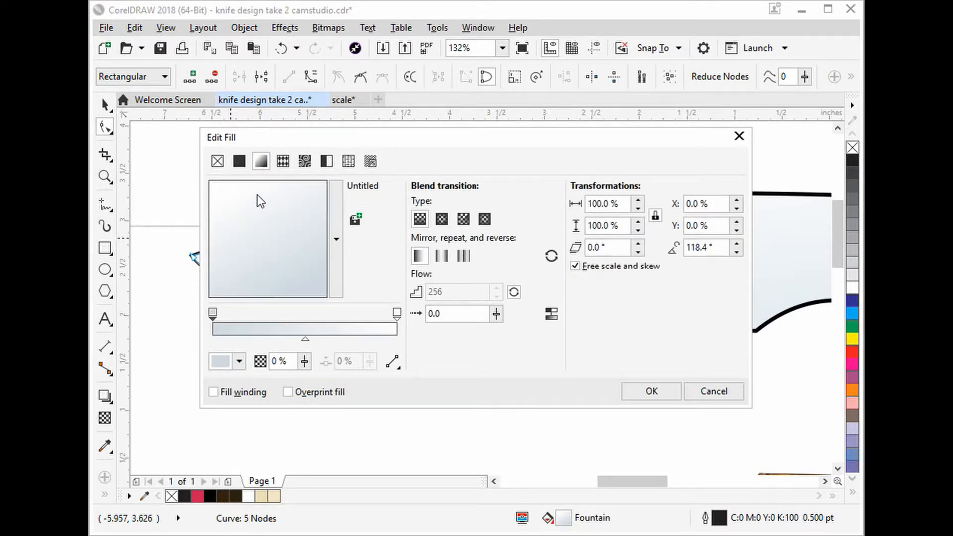
pyautogui.moveTo(252, 192); pyautogui.dragTo(255, 247)
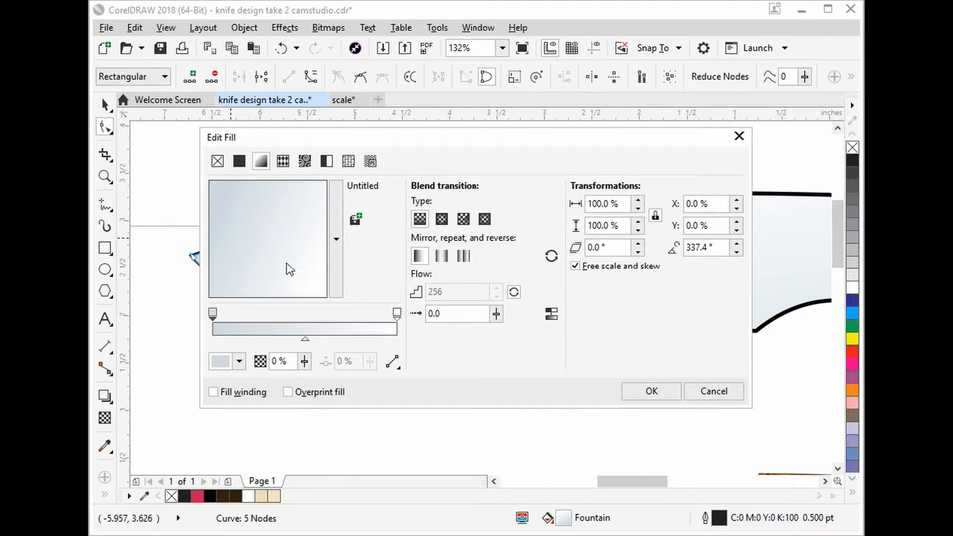
pyautogui.click(652, 392)
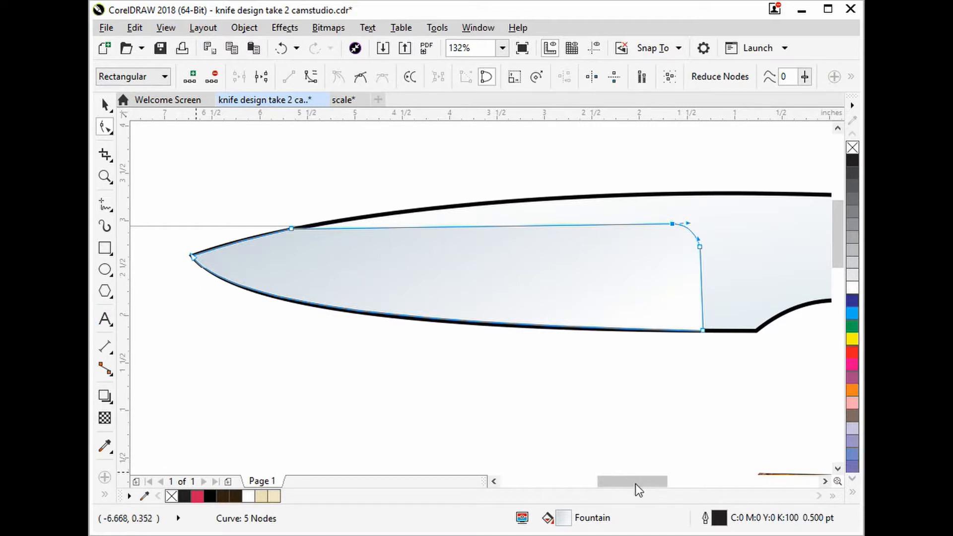
# Set the blade detail shape's outline width to None.
pyautogui.doubleClick(706, 519)
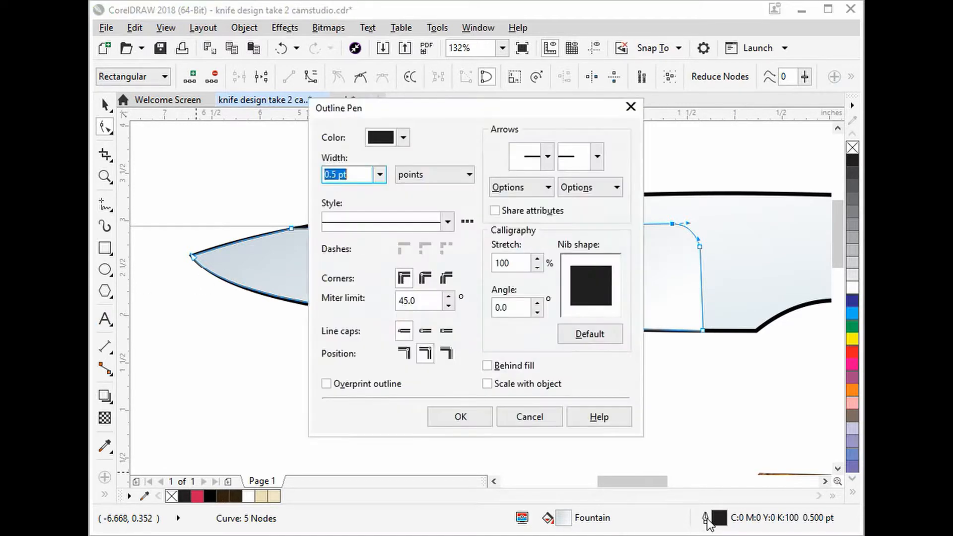
pyautogui.click(380, 174)
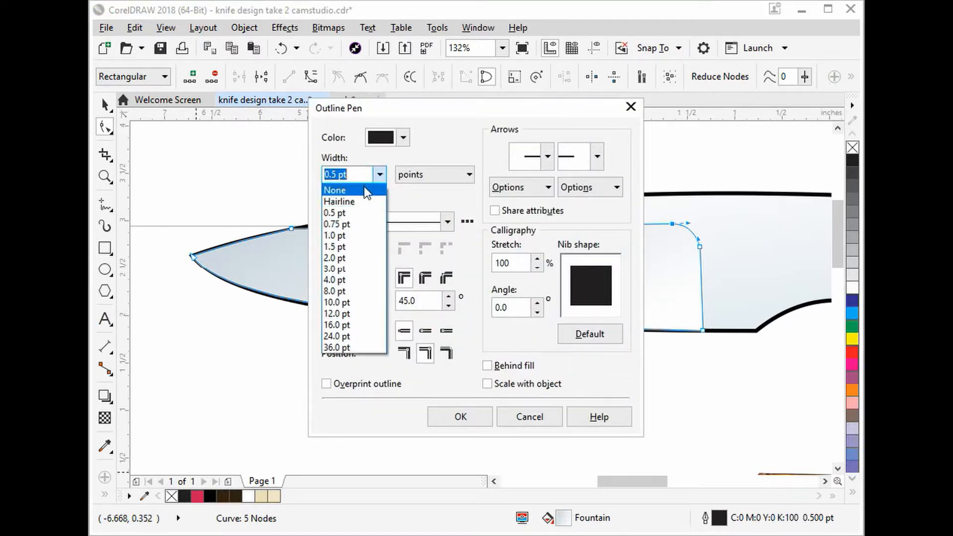
pyautogui.click(364, 189)
pyautogui.click(461, 417)
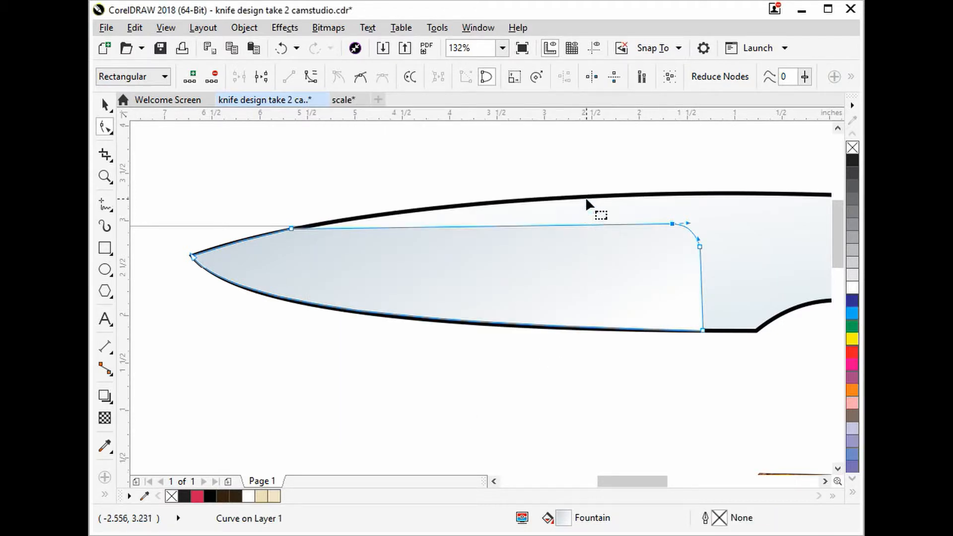
# Select the full knife shape and set its outline width to None.
pyautogui.click(104, 104)
pyautogui.click(493, 204)
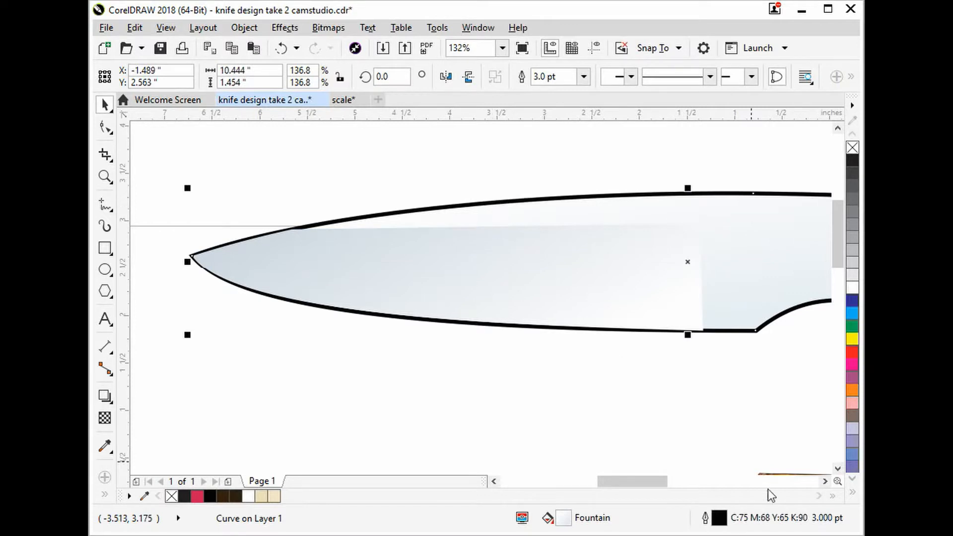
pyautogui.doubleClick(707, 517)
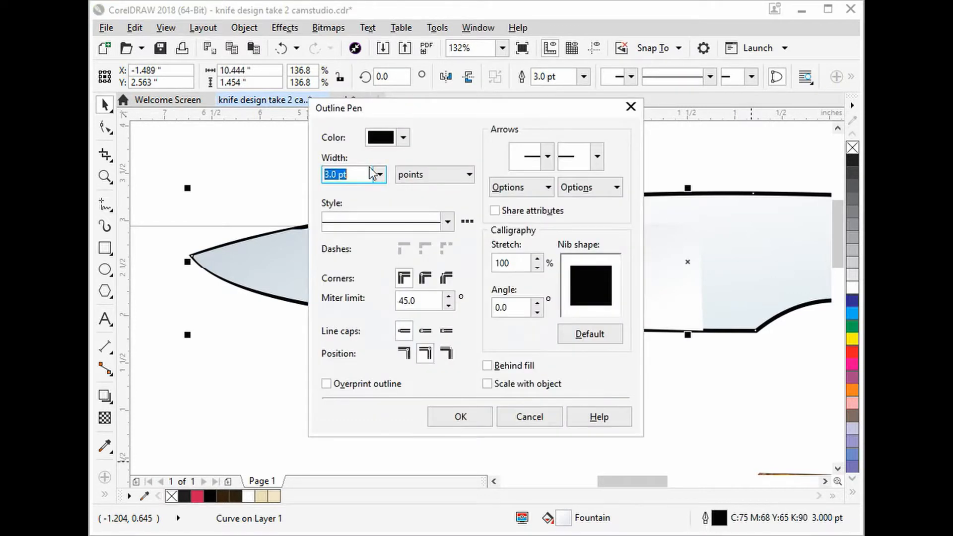
pyautogui.click(384, 176)
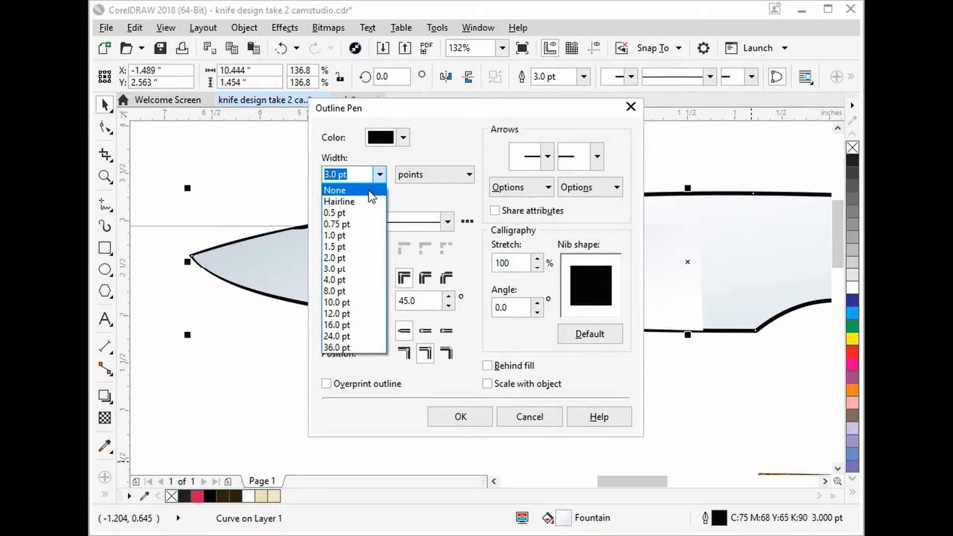
pyautogui.click(368, 190)
pyautogui.click(463, 411)
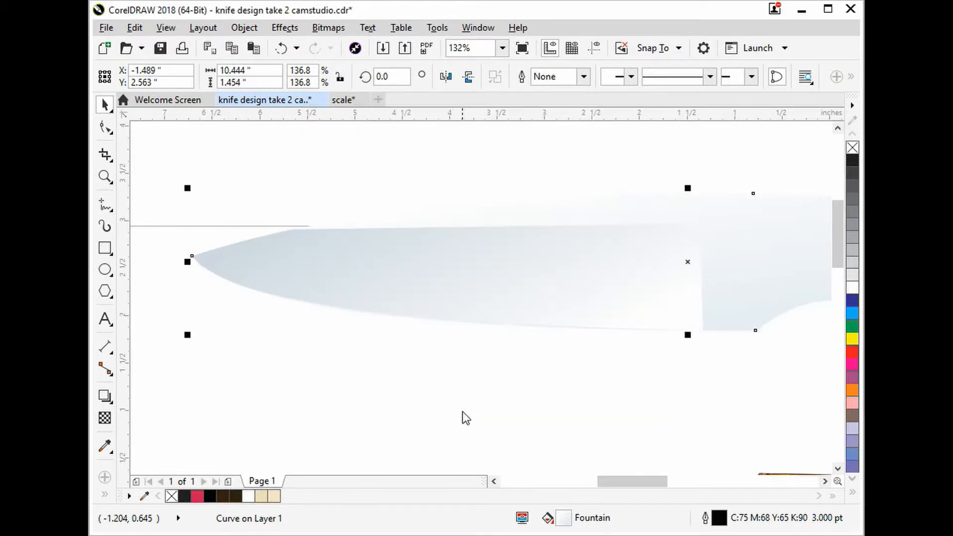
# Draw a background rectangle of about 16.03 by 8.546 inches covering the whole page.
pyautogui.click(111, 179)
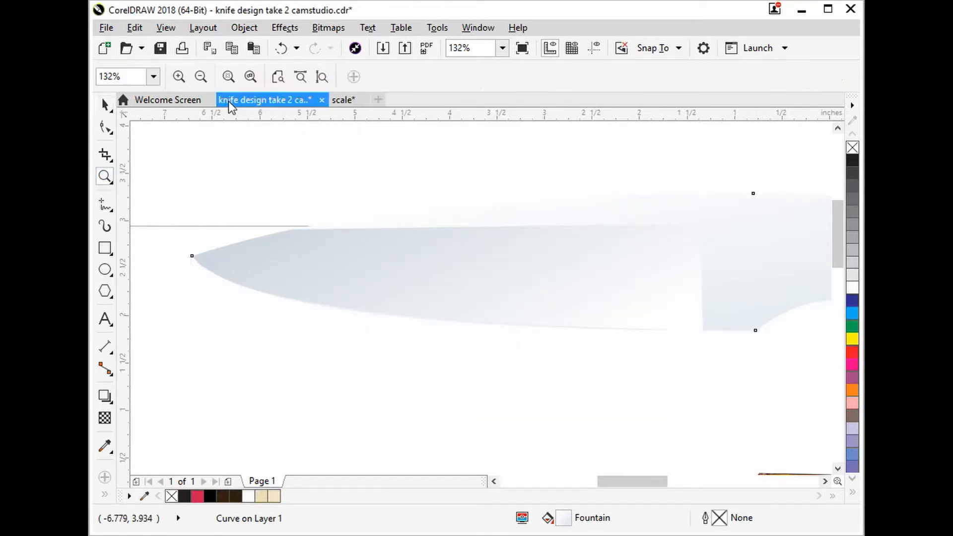
pyautogui.click(278, 77)
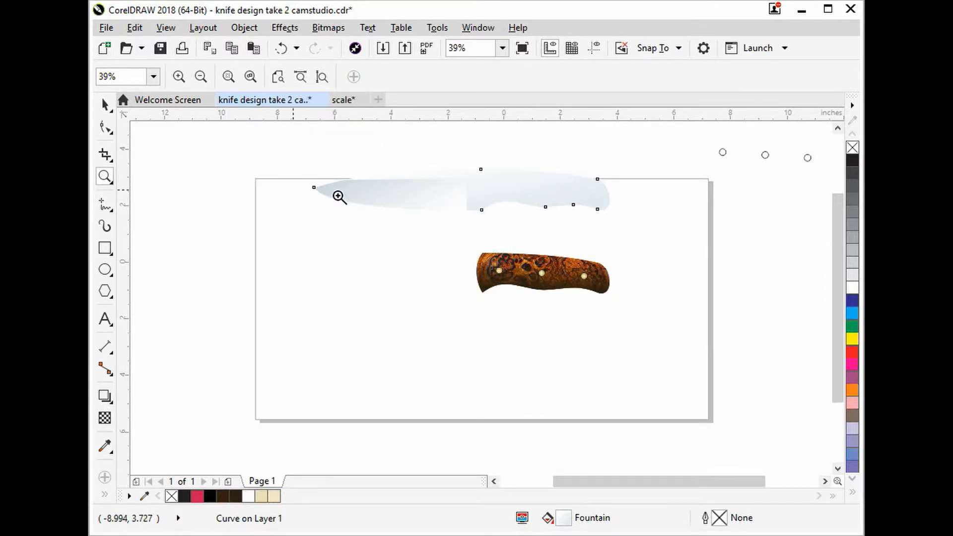
pyautogui.press('space')
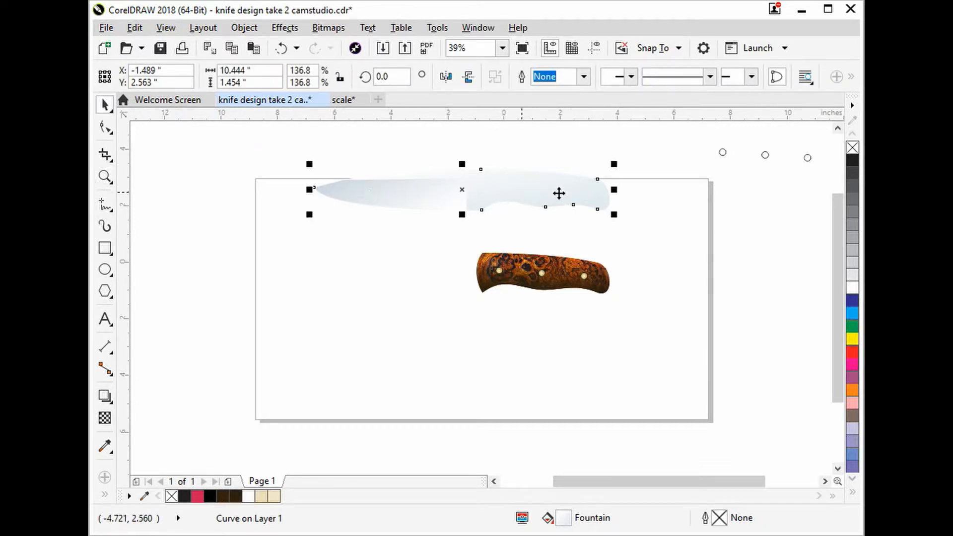
pyautogui.click(104, 248)
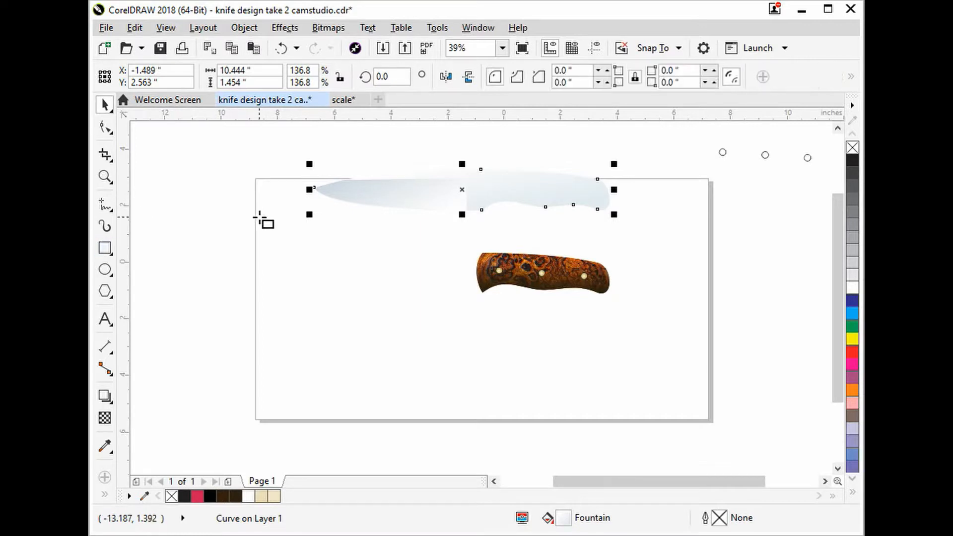
pyautogui.moveTo(256, 178); pyautogui.dragTo(712, 421)
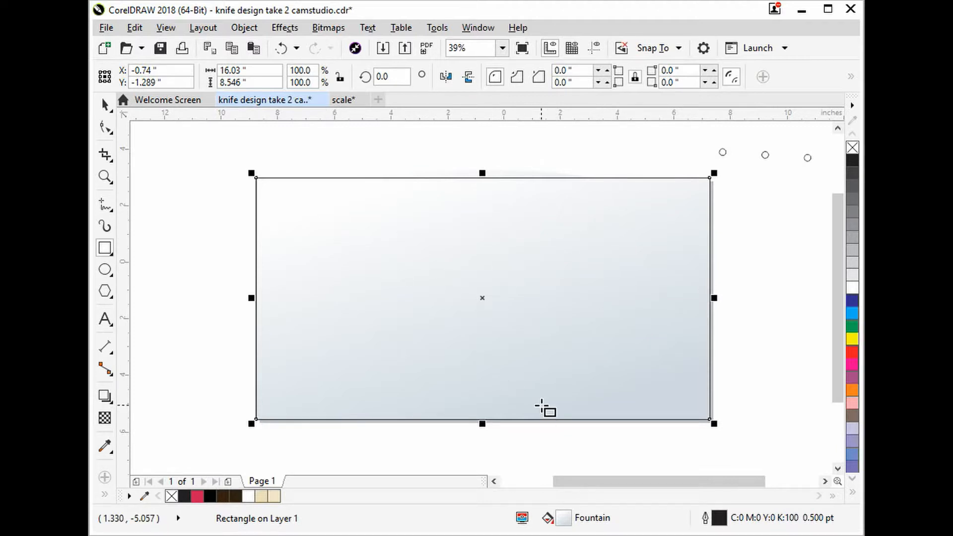
# Change the background rectangle's fill to a uniform pale yellow of C 6, M 2, Y 29, K 0.
pyautogui.doubleClick(547, 518)
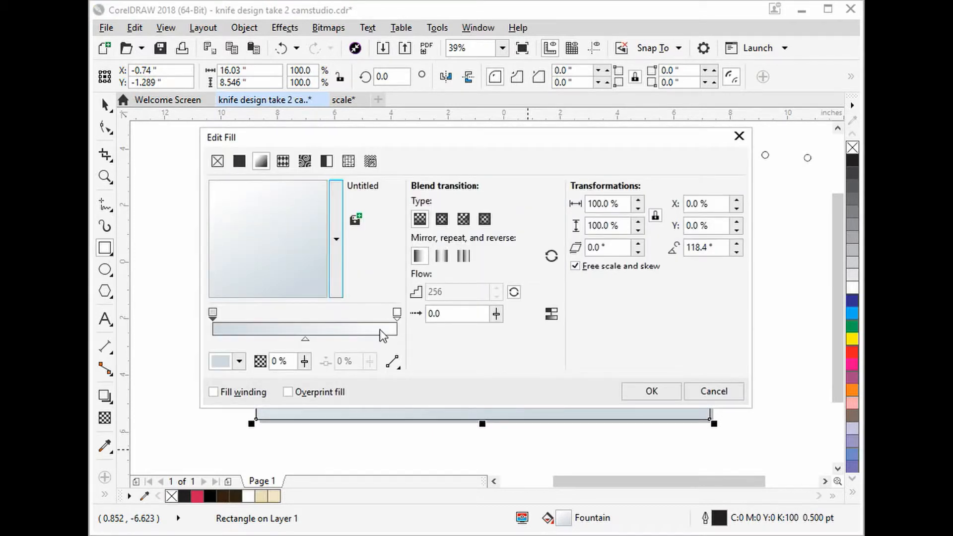
pyautogui.click(240, 161)
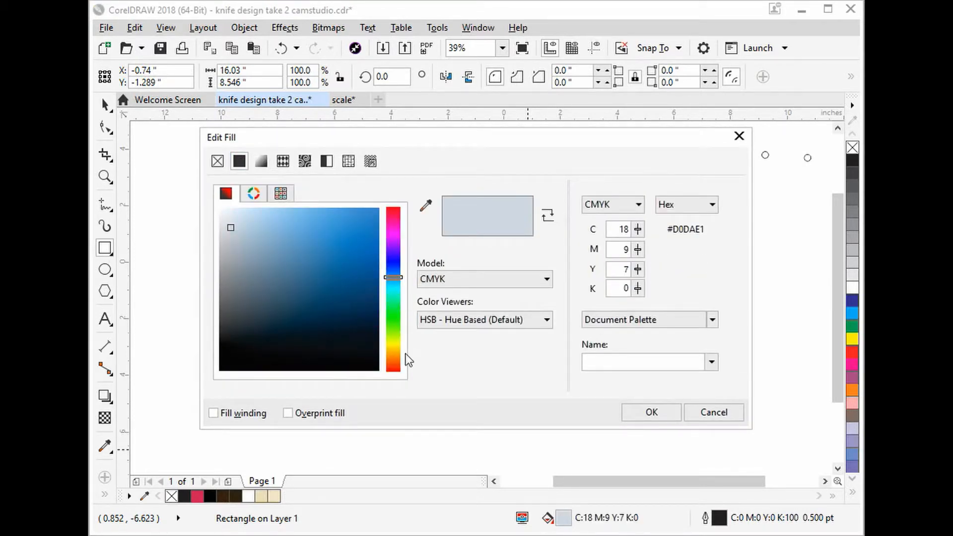
pyautogui.click(394, 346)
pyautogui.click(255, 235)
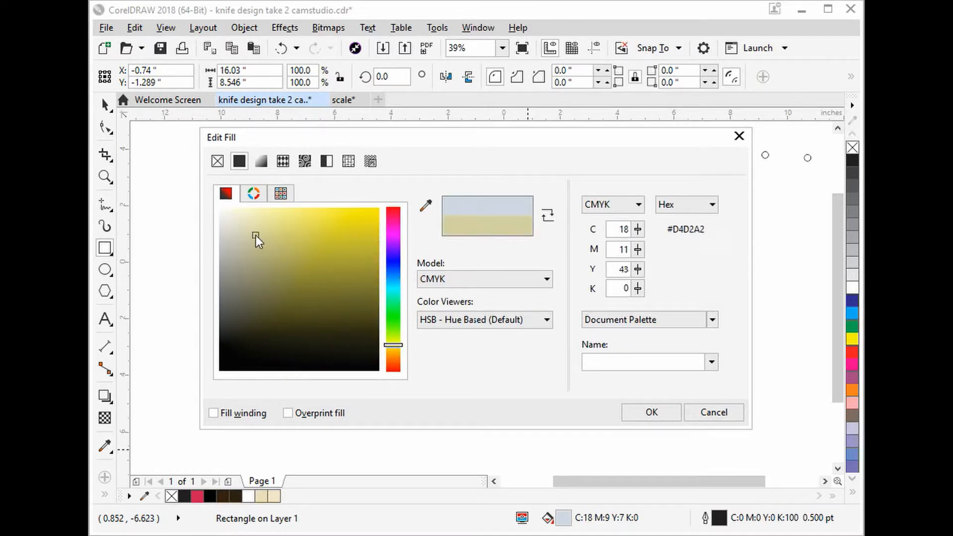
pyautogui.click(249, 217)
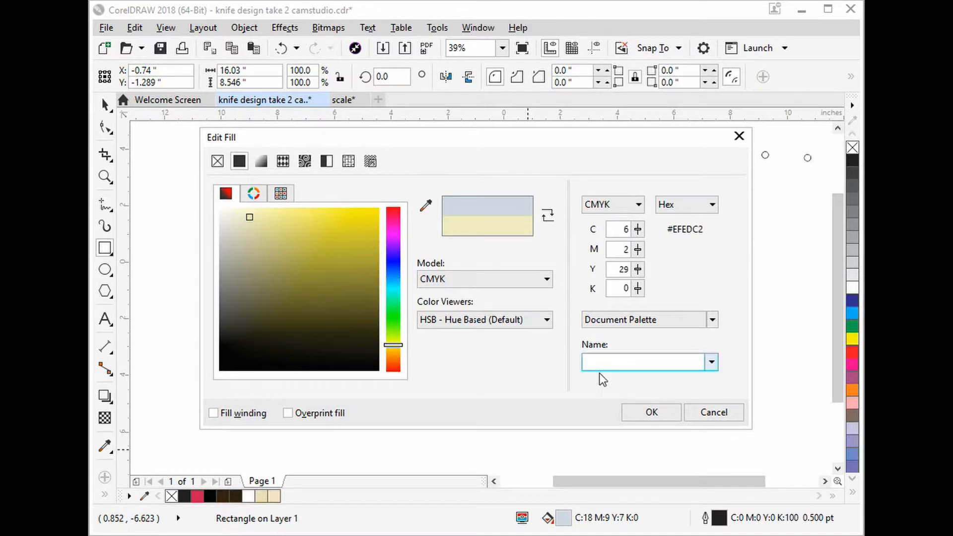
pyautogui.click(649, 415)
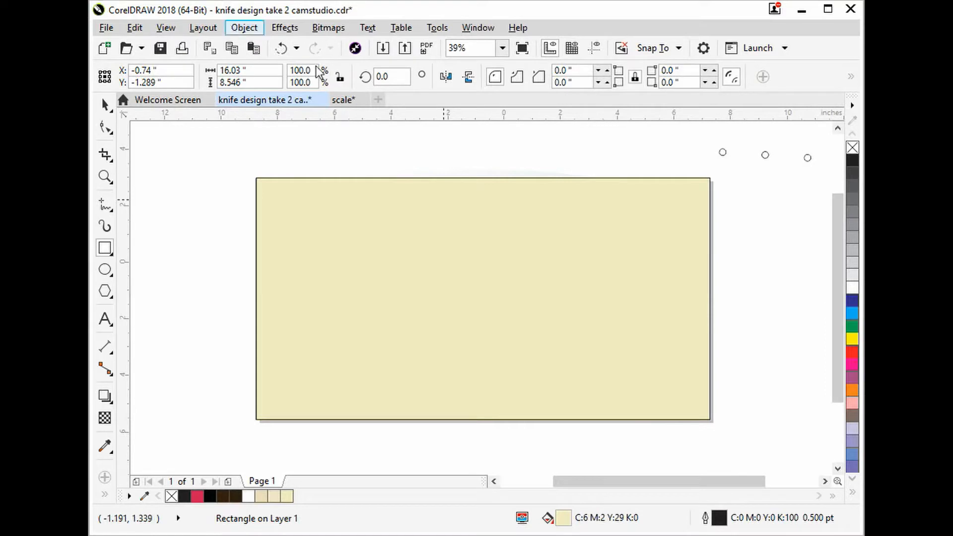
# Send the background rectangle to the back of the page.
pyautogui.click(244, 28)
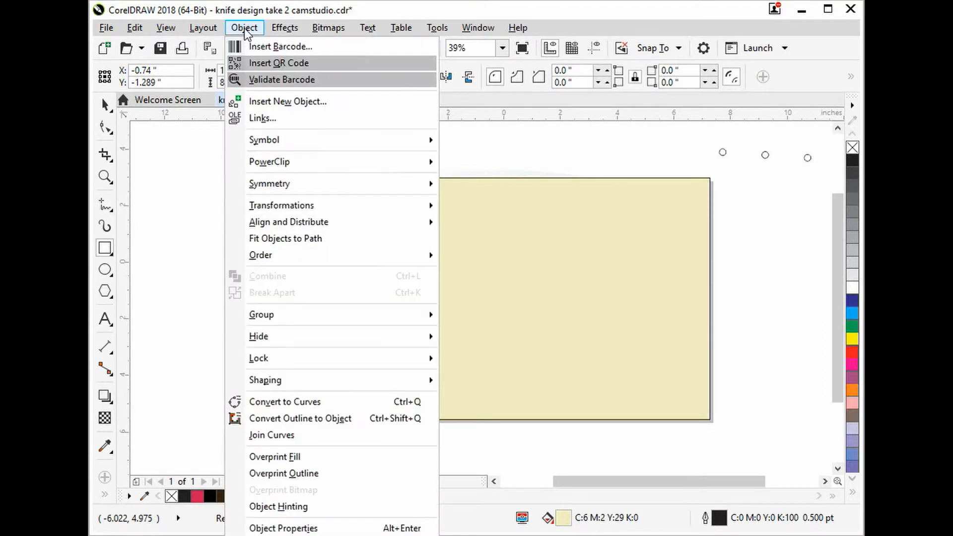
pyautogui.moveTo(306, 253)
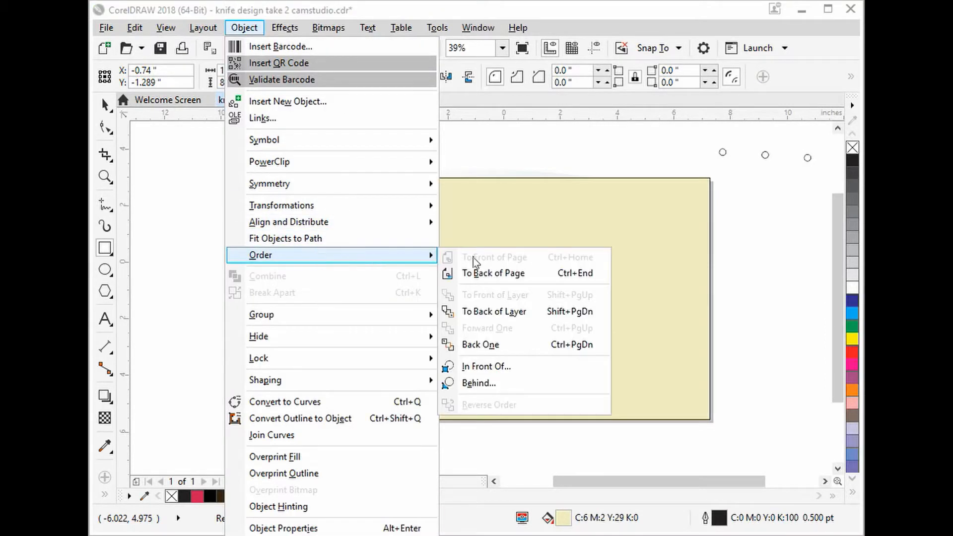
pyautogui.click(501, 272)
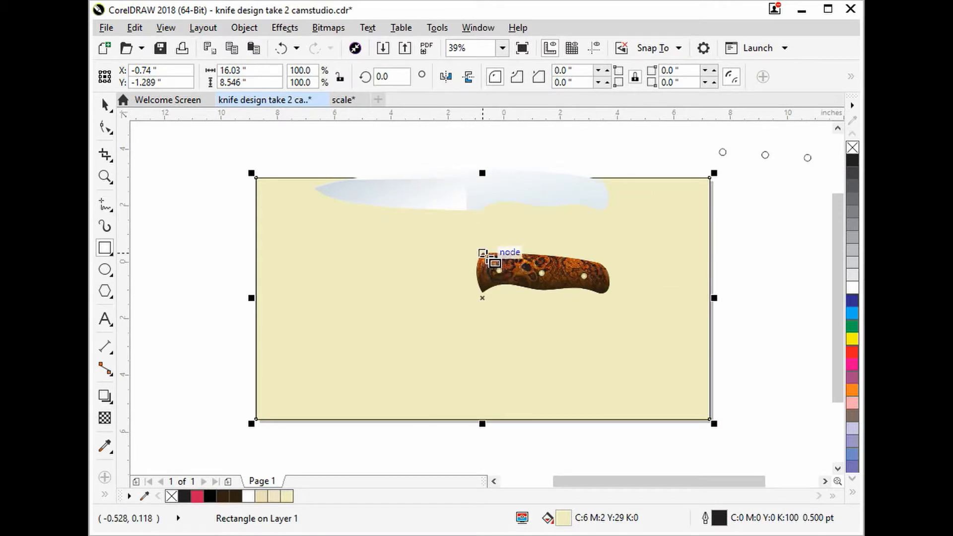
# Select the full knife shape together with its blade detail and move them down onto the background, just below the wood handle.
pyautogui.moveTo(290, 145); pyautogui.dragTo(651, 232)
pyautogui.moveTo(524, 199); pyautogui.dragTo(538, 320)
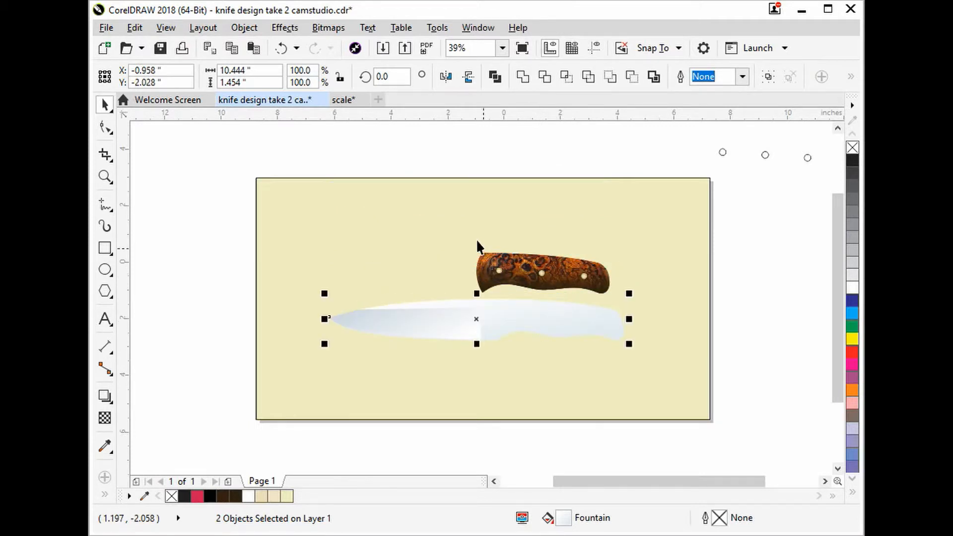
pyautogui.click(493, 260)
pyautogui.moveTo(494, 261); pyautogui.dragTo(574, 287)
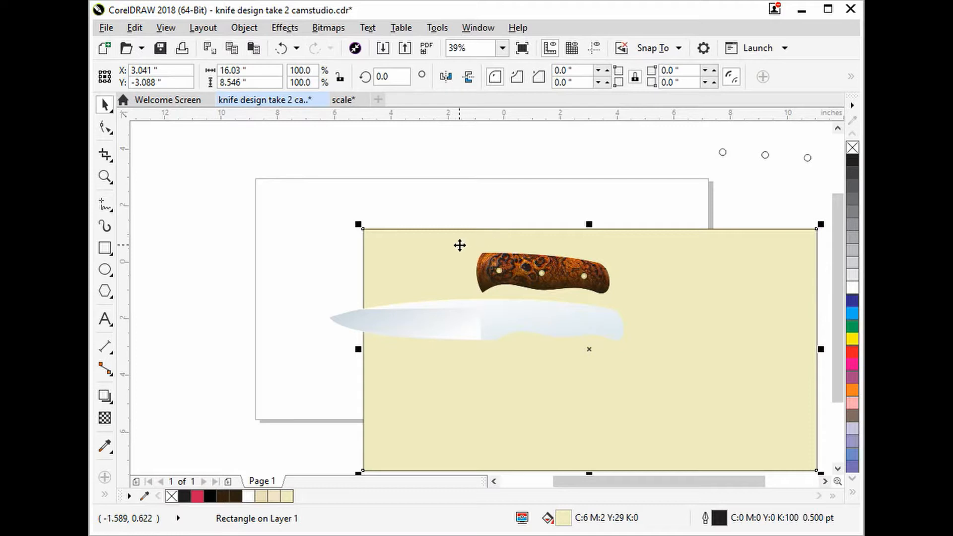
pyautogui.moveTo(458, 245); pyautogui.dragTo(352, 194)
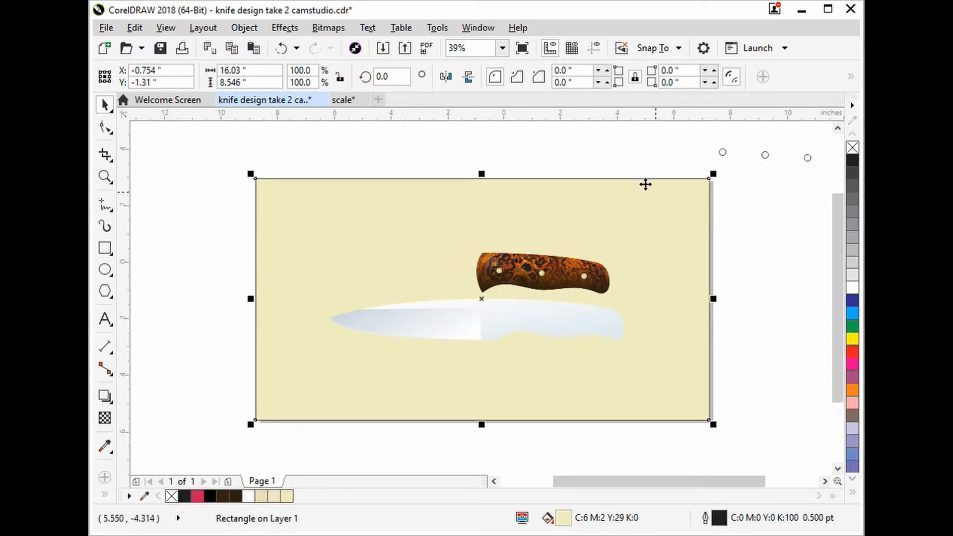
# Lock the background rectangle in place, deselect it and test that it can no longer be moved.
pyautogui.click(245, 30)
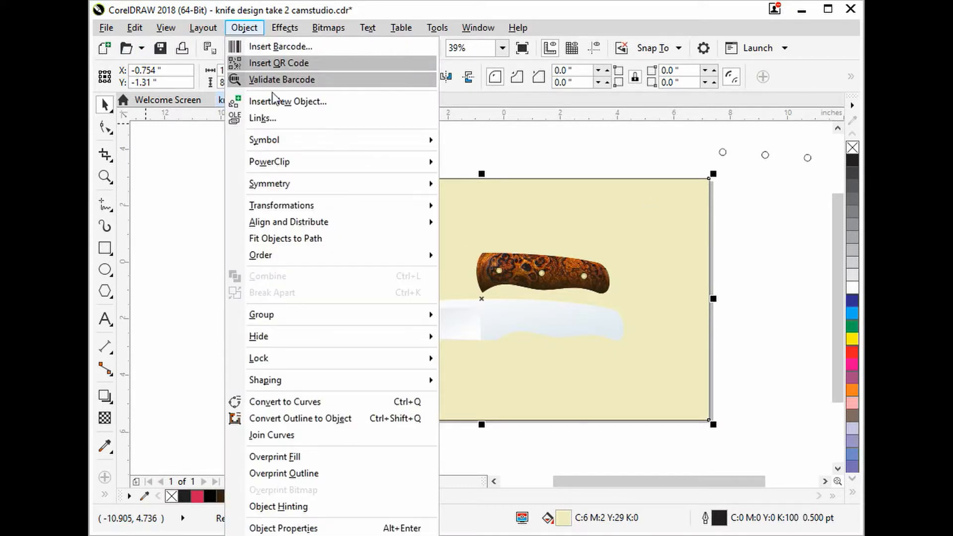
pyautogui.moveTo(294, 314)
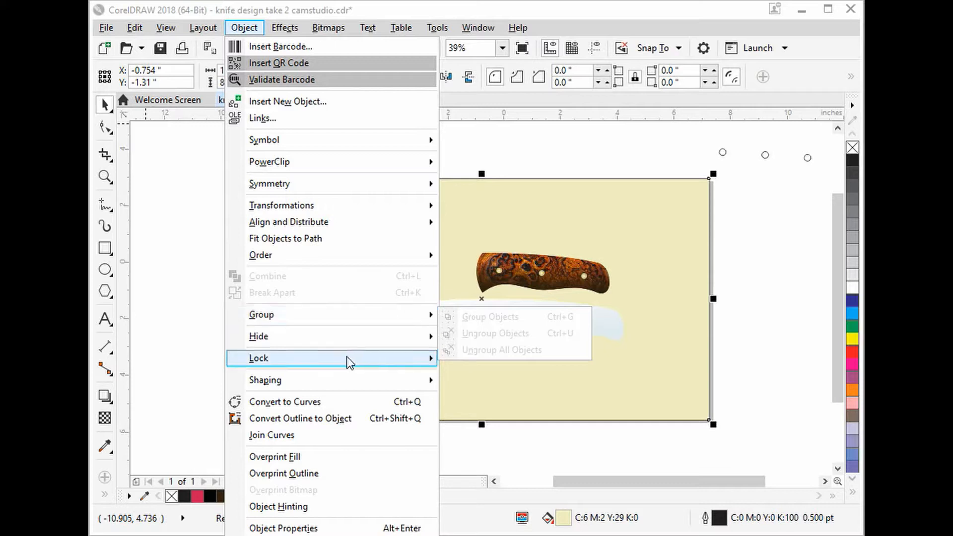
pyautogui.moveTo(335, 367)
pyautogui.click(478, 360)
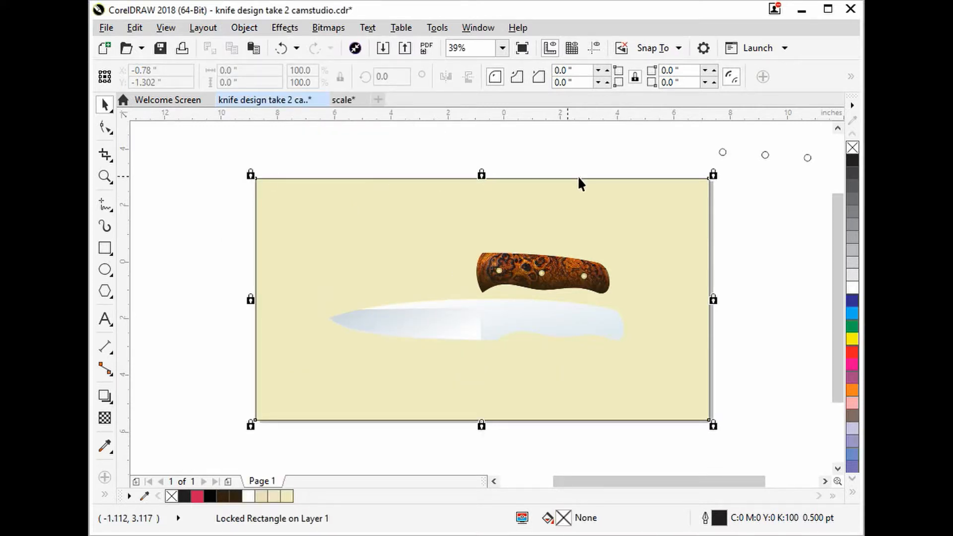
pyautogui.click(220, 216)
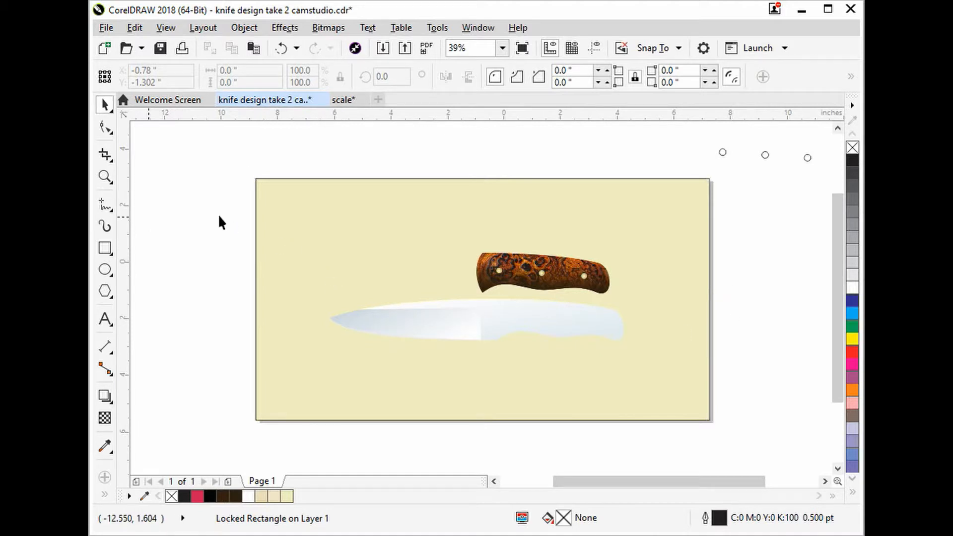
pyautogui.moveTo(281, 198); pyautogui.dragTo(344, 243)
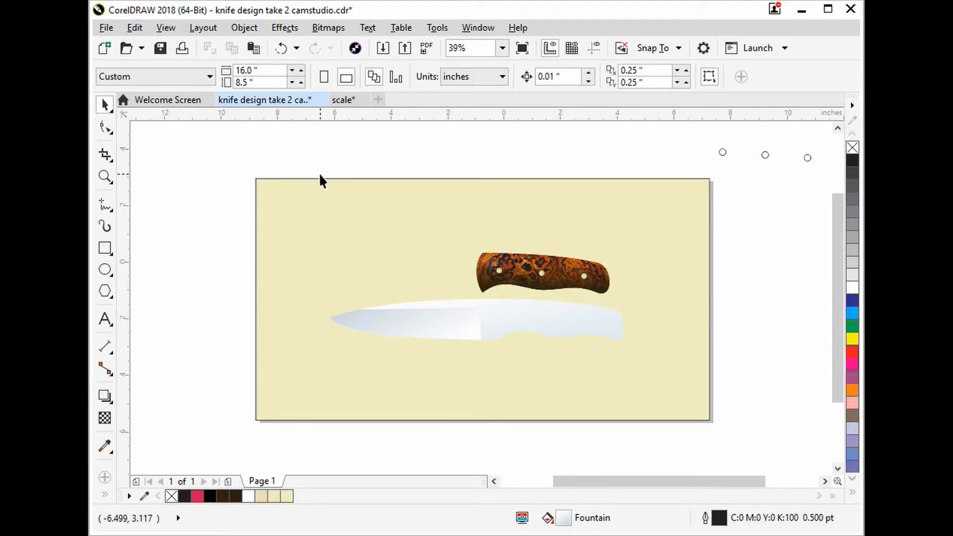
# Bring the wood handle and its pins to the front of the page and place them over the knife shape's handle end.
pyautogui.click(110, 177)
pyautogui.moveTo(309, 209); pyautogui.dragTo(645, 361)
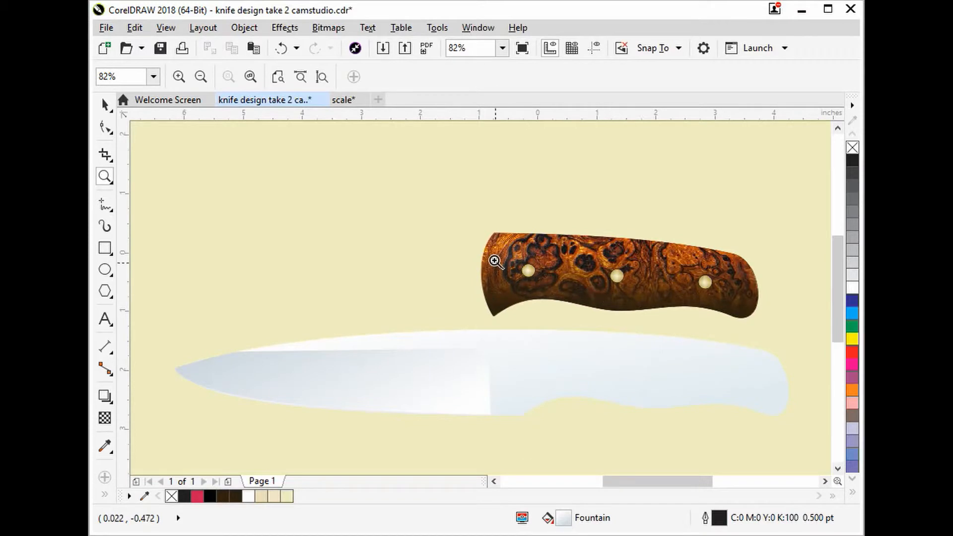
pyautogui.moveTo(464, 214); pyautogui.dragTo(800, 451)
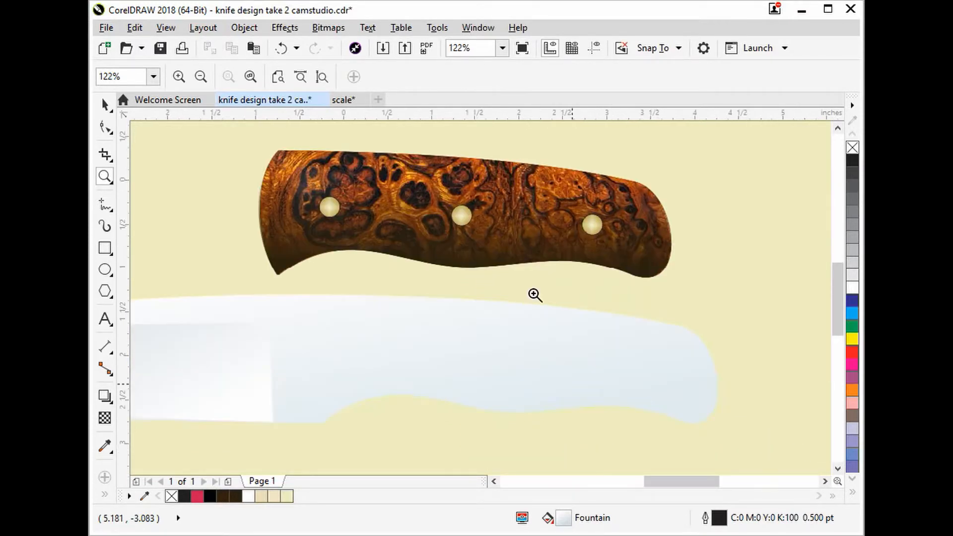
pyautogui.click(104, 104)
pyautogui.moveTo(223, 139); pyautogui.dragTo(676, 315)
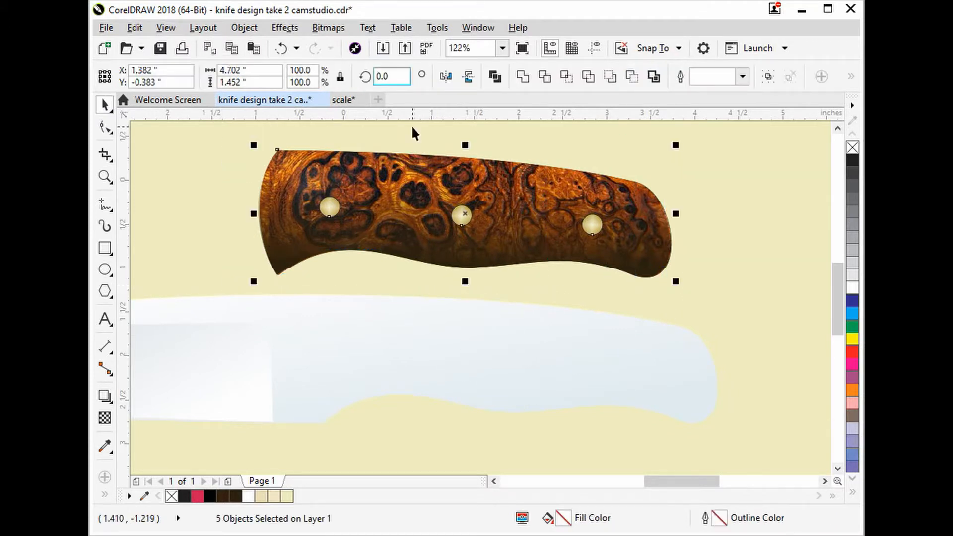
pyautogui.click(245, 28)
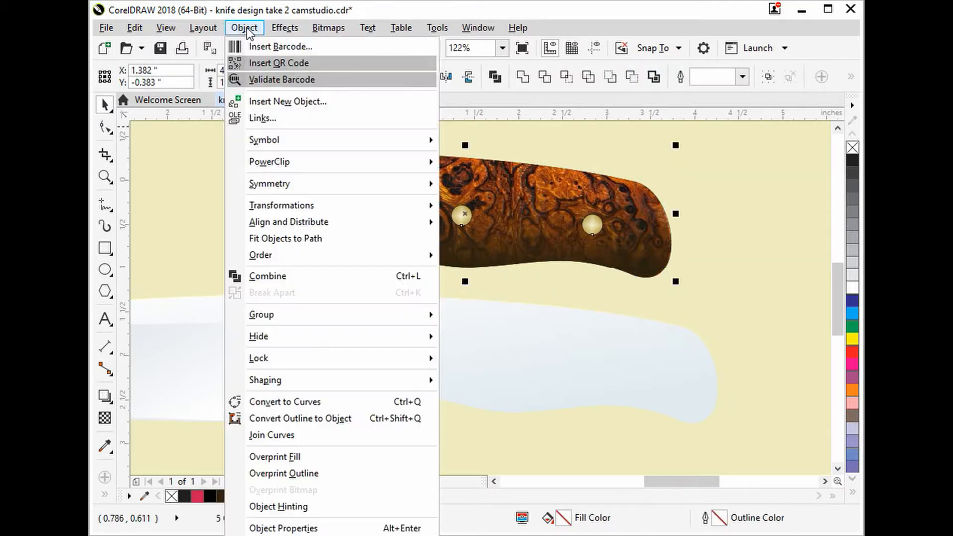
pyautogui.moveTo(305, 255)
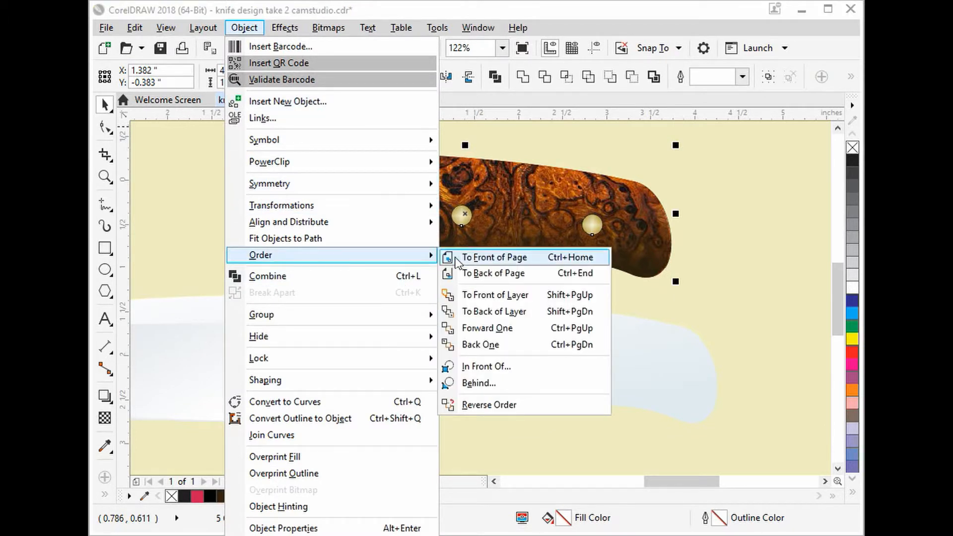
pyautogui.click(468, 258)
pyautogui.moveTo(461, 213); pyautogui.dragTo(512, 362)
pyautogui.click(507, 264)
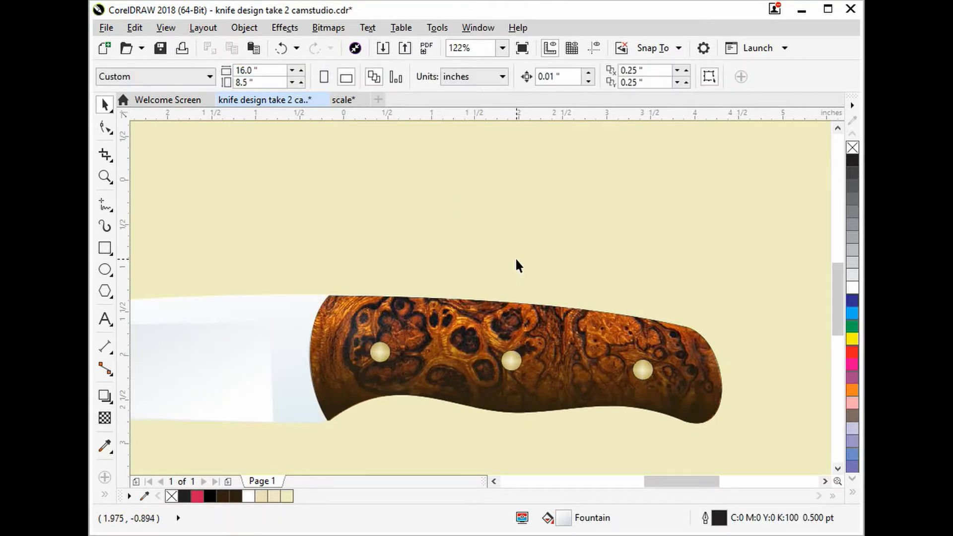
# Select the assembled knife with its handle and pins and move it up towards the middle of the background.
pyautogui.click(110, 182)
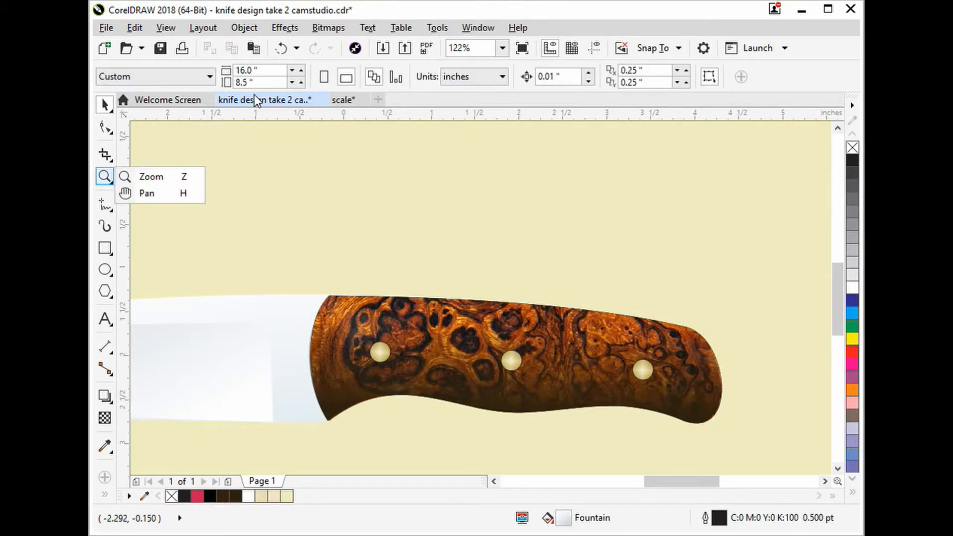
pyautogui.click(150, 177)
pyautogui.click(279, 77)
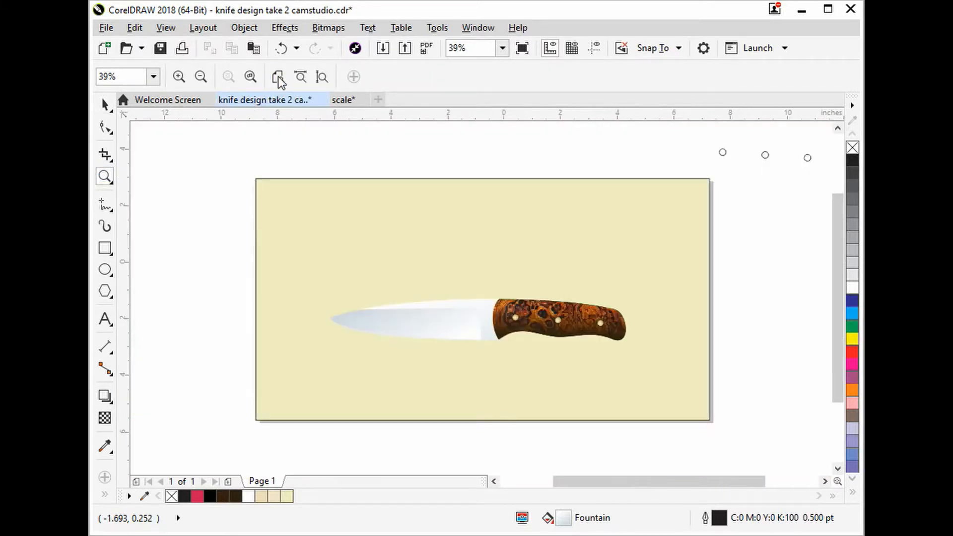
pyautogui.press('space')
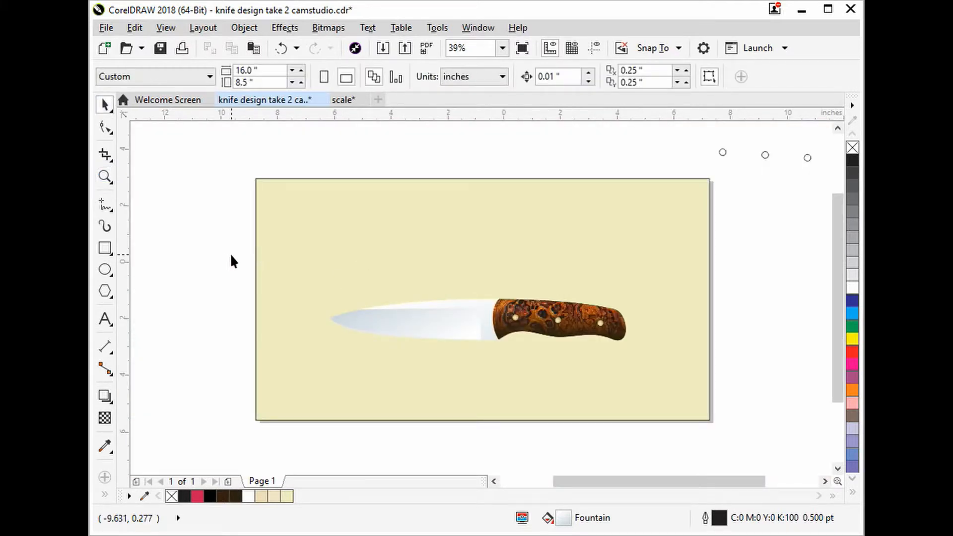
pyautogui.moveTo(231, 254); pyautogui.dragTo(668, 378)
pyautogui.moveTo(515, 321); pyautogui.dragTo(515, 293)
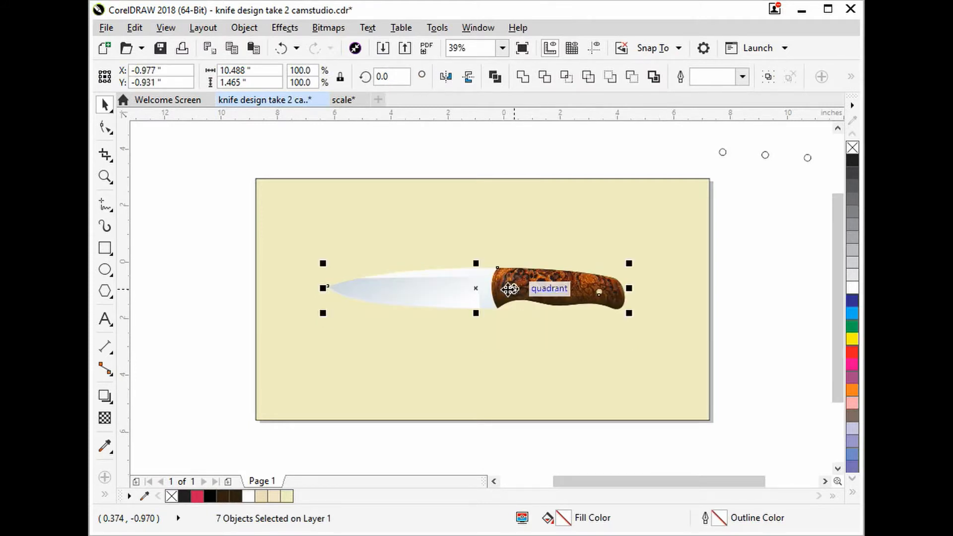
pyautogui.click(209, 268)
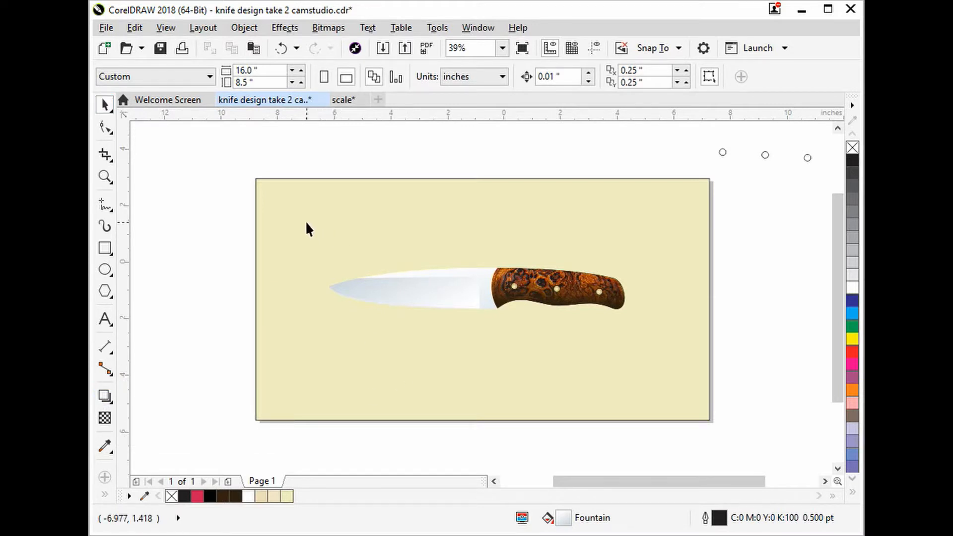
# Group the blade, handle and pins into one knife object.
pyautogui.moveTo(308, 223); pyautogui.dragTo(665, 340)
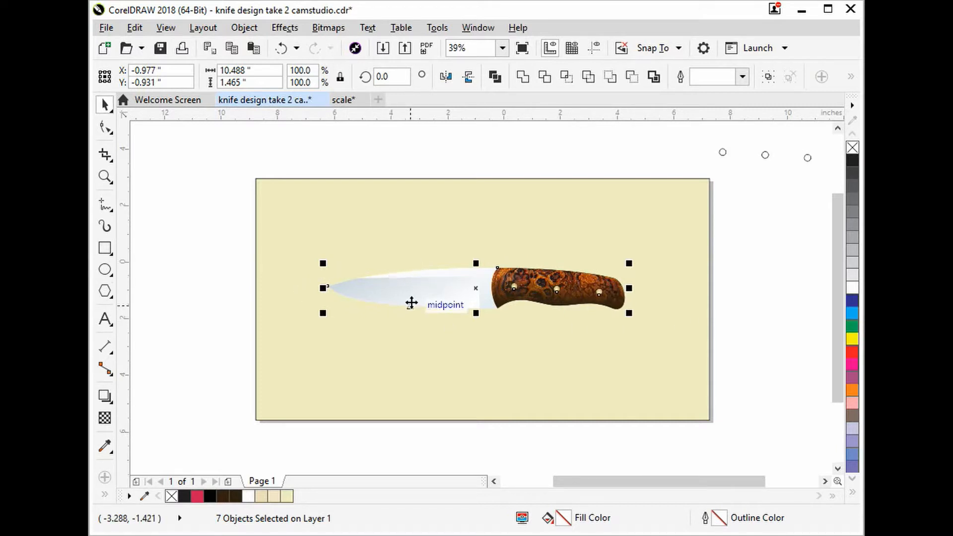
pyautogui.click(251, 30)
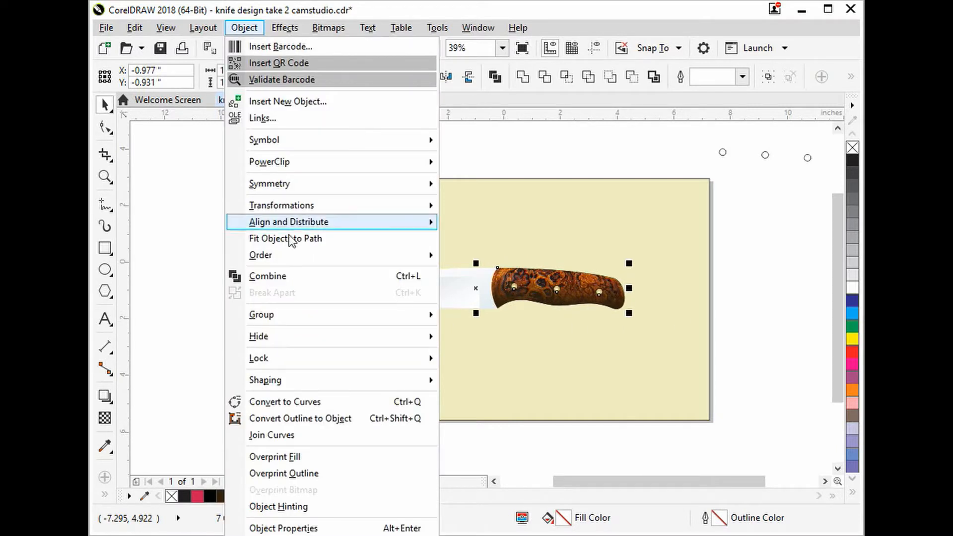
pyautogui.moveTo(323, 317)
pyautogui.click(478, 320)
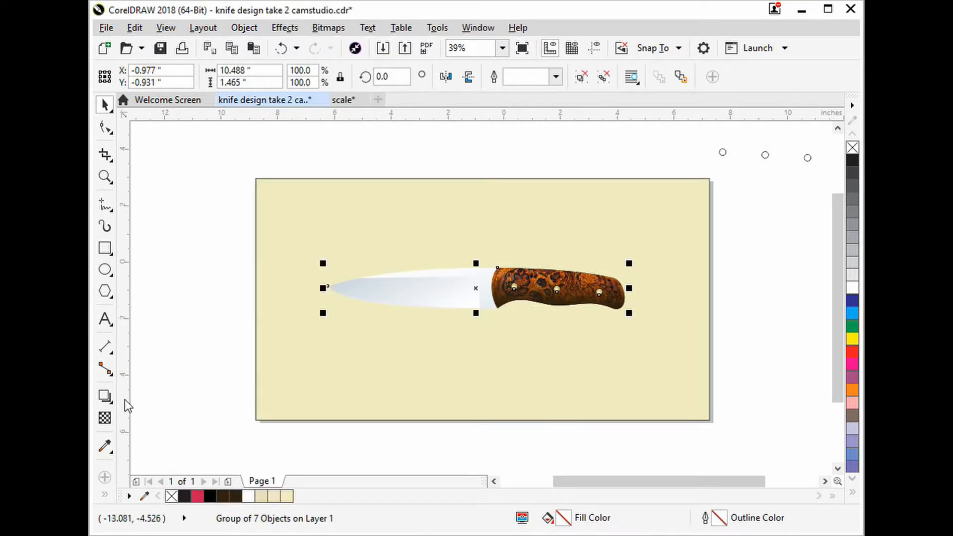
# Add a drop shadow to the grouped knife, offset about 0.224 inches to the right and 0.156 inches down, and inspect it up close.
pyautogui.click(104, 397)
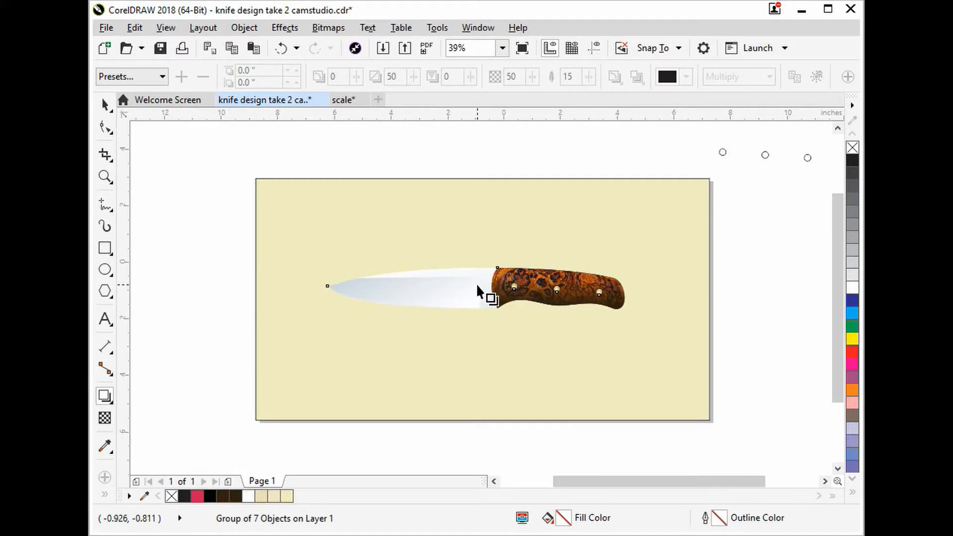
pyautogui.moveTo(476, 287); pyautogui.dragTo(512, 315)
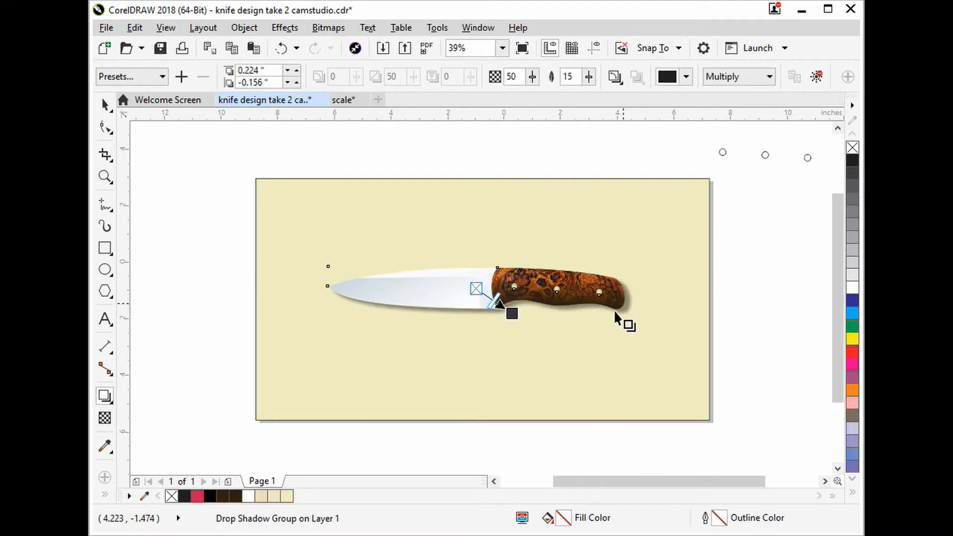
pyautogui.click(105, 105)
pyautogui.click(240, 129)
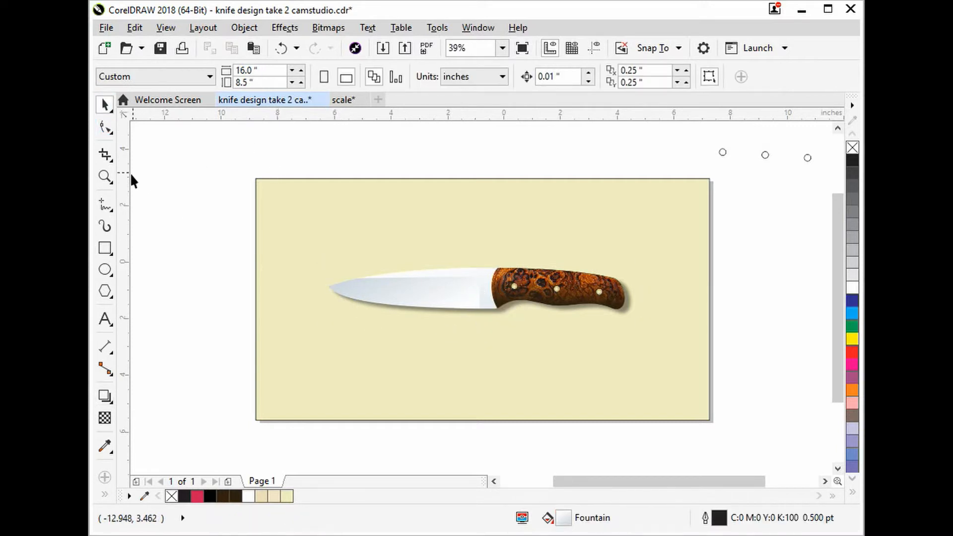
pyautogui.click(105, 176)
pyautogui.moveTo(295, 218); pyautogui.dragTo(680, 374)
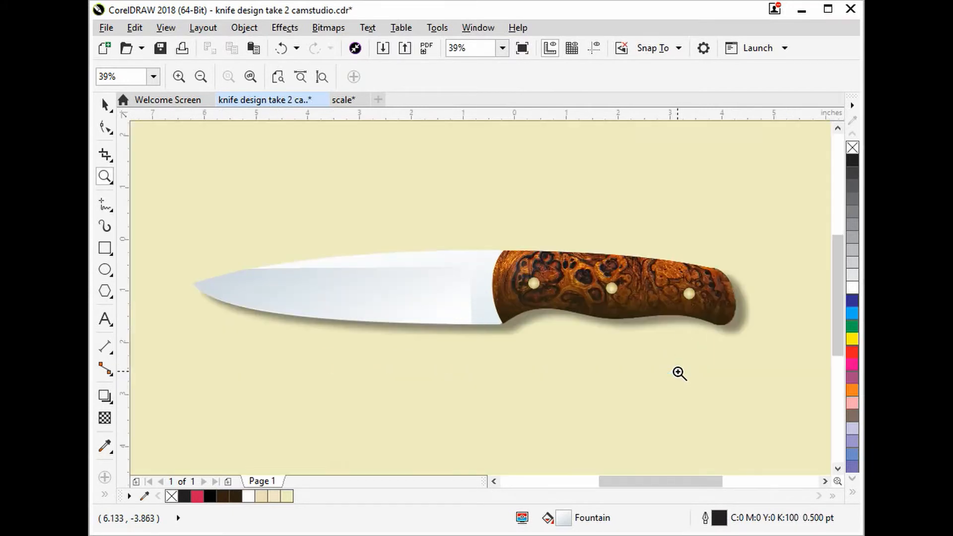